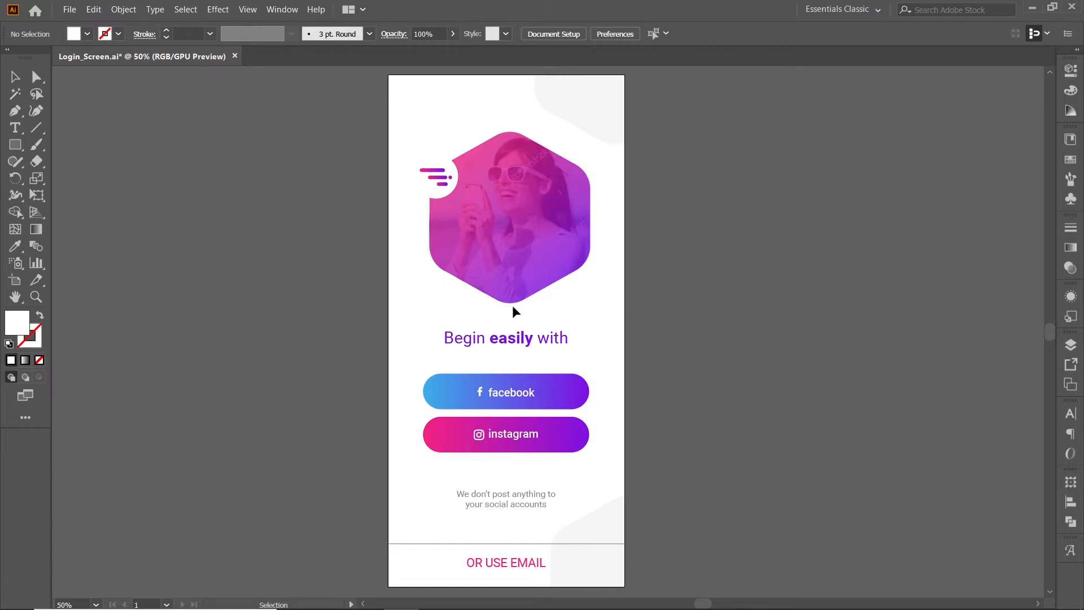
# Create a new 428 x 926 px portrait document named AppDesign.
pyautogui.click(70, 9)
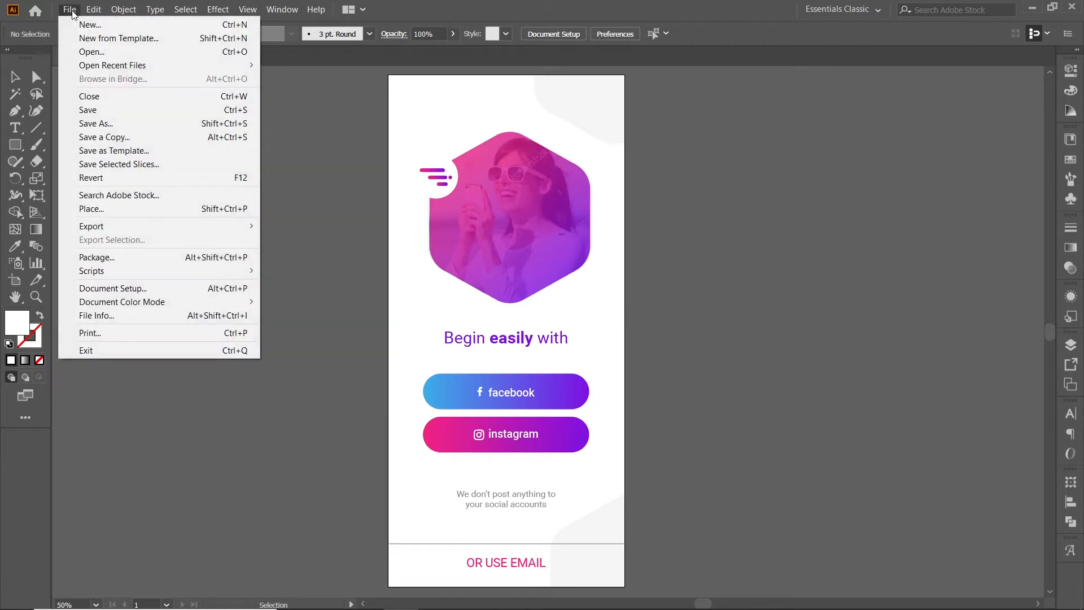
pyautogui.click(84, 24)
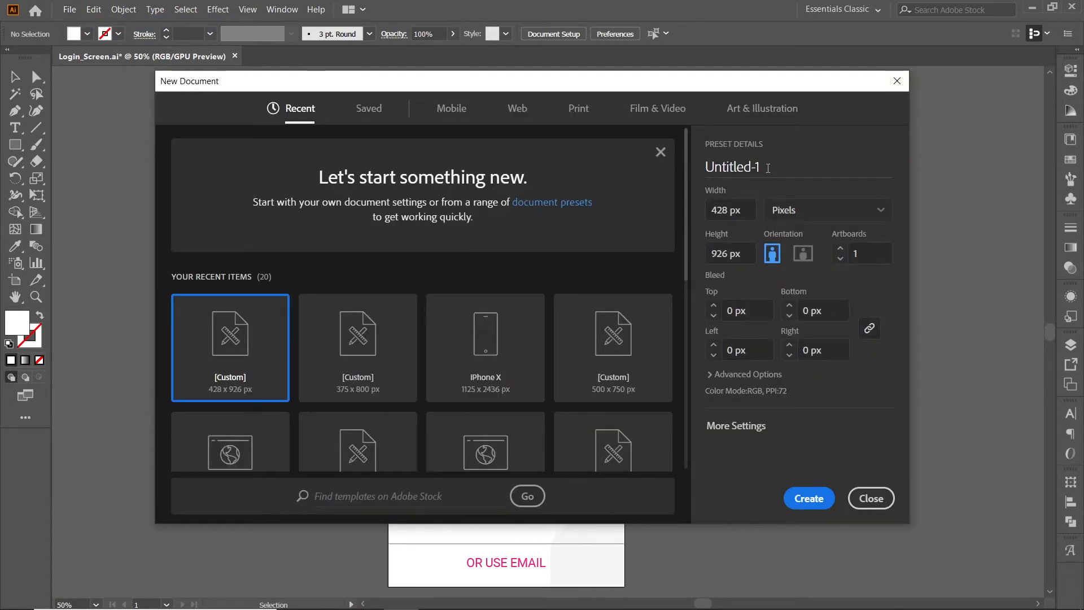
pyautogui.click(745, 168)
pyautogui.write('App')
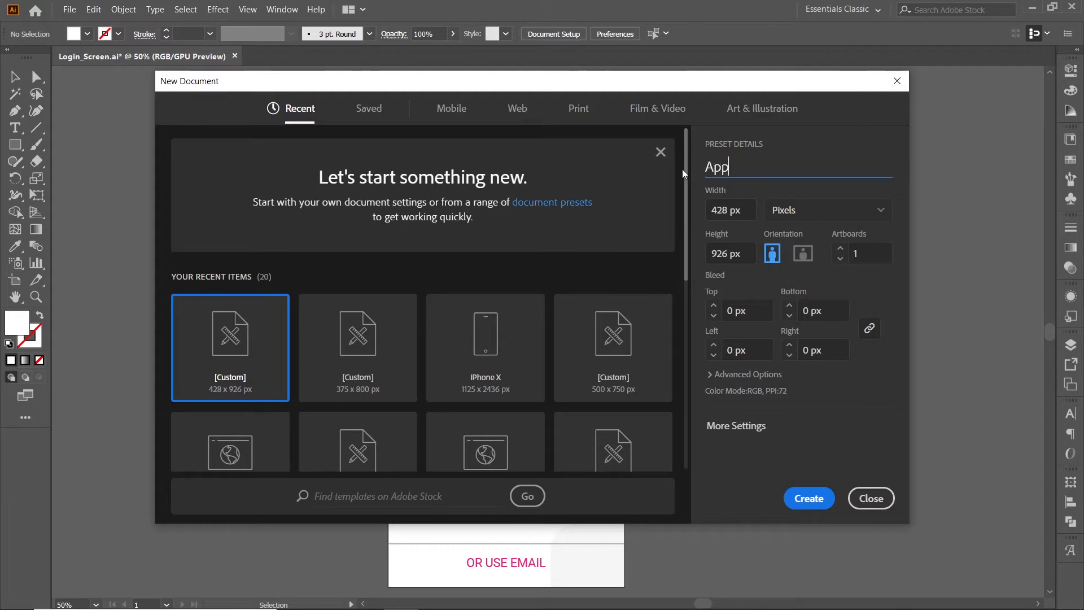
pyautogui.write('Design')
pyautogui.press('Tab')
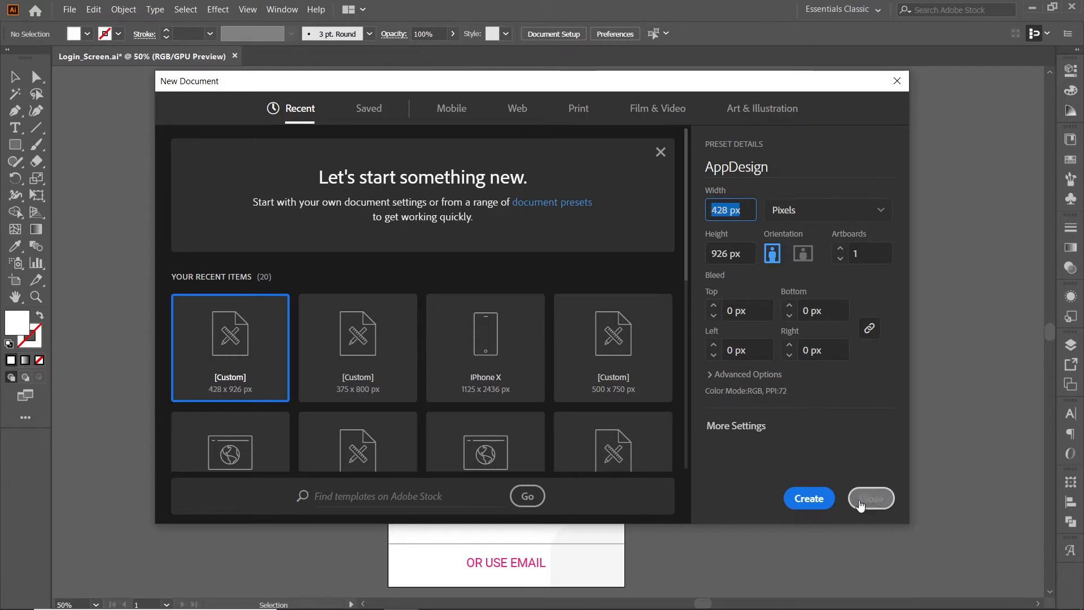
pyautogui.click(809, 500)
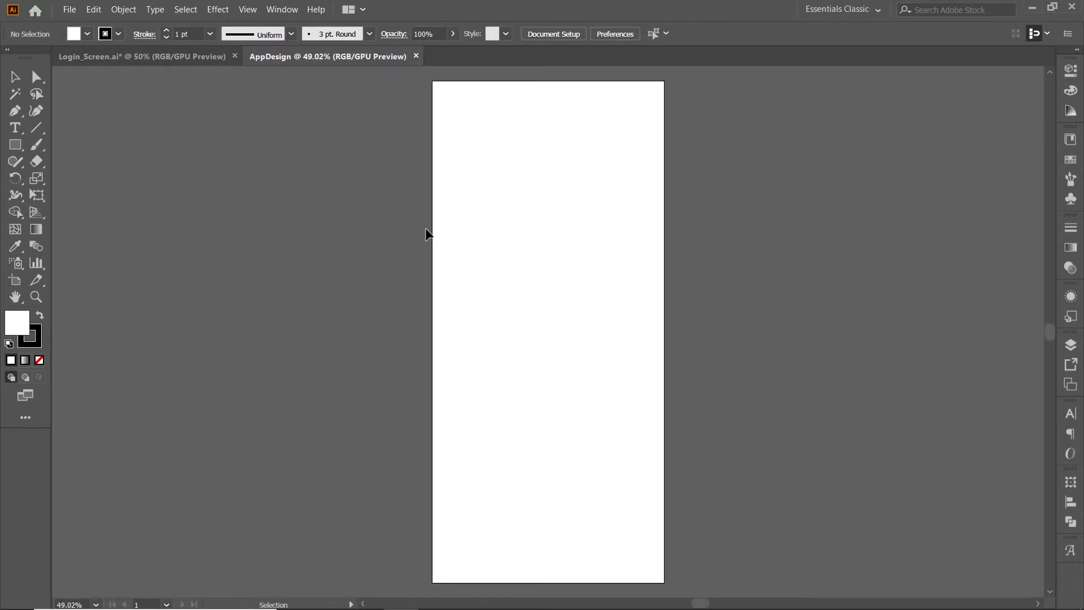
# Draw a small square beside the artboard's left edge and remove its stroke.
pyautogui.click(15, 145)
pyautogui.moveTo(382, 232); pyautogui.dragTo(405, 259)
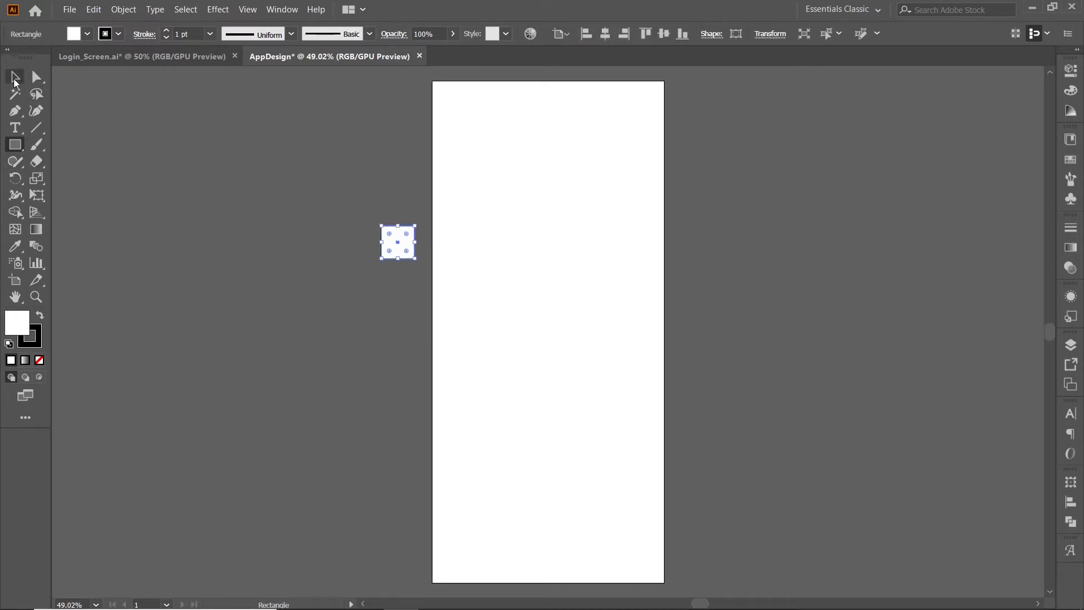
pyautogui.click(37, 342)
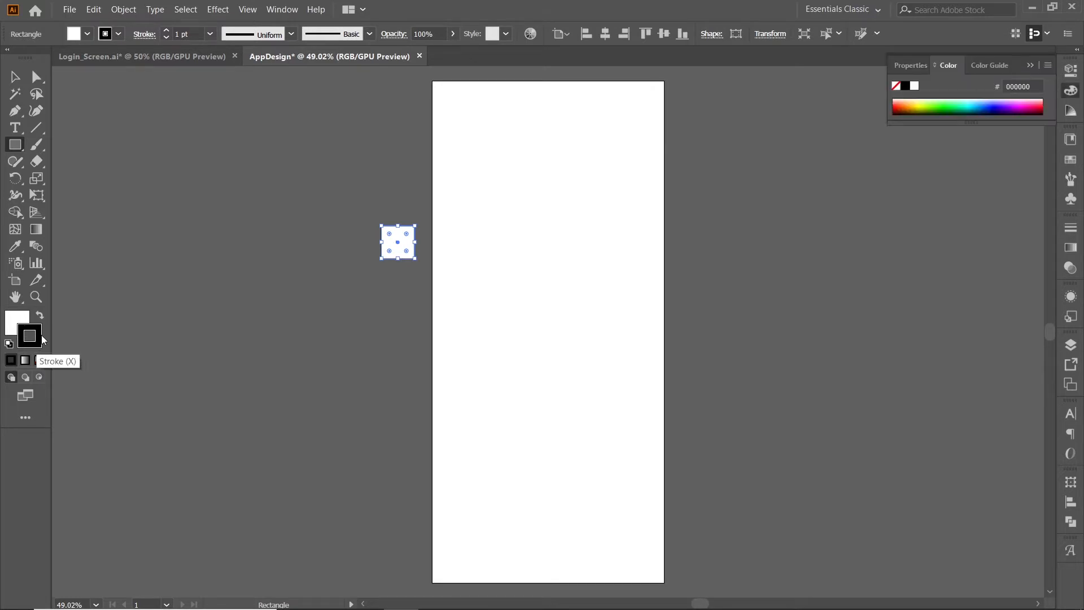
pyautogui.click(40, 361)
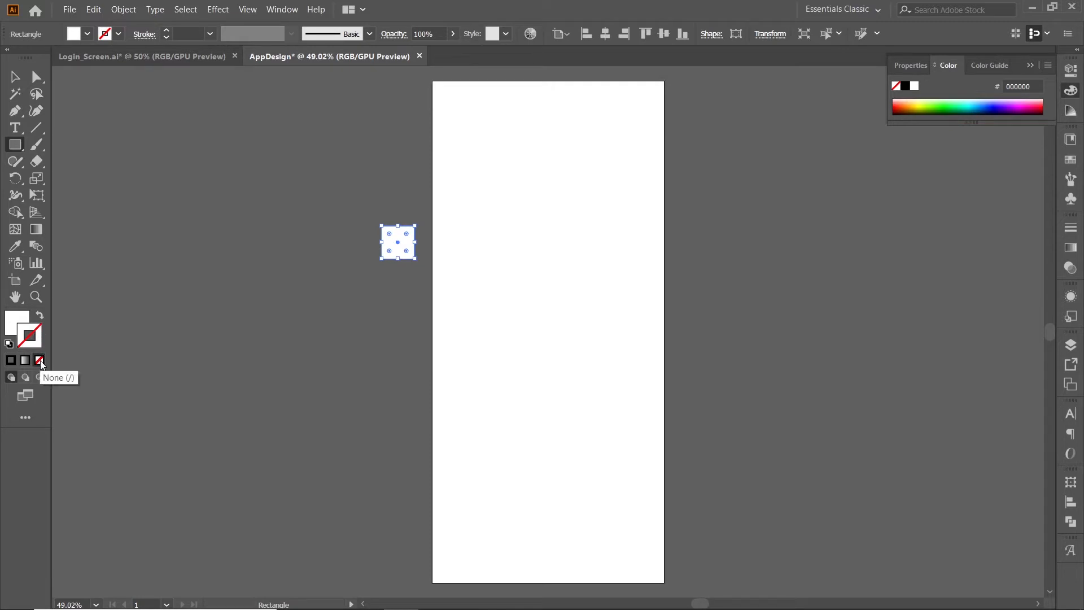
pyautogui.click(19, 322)
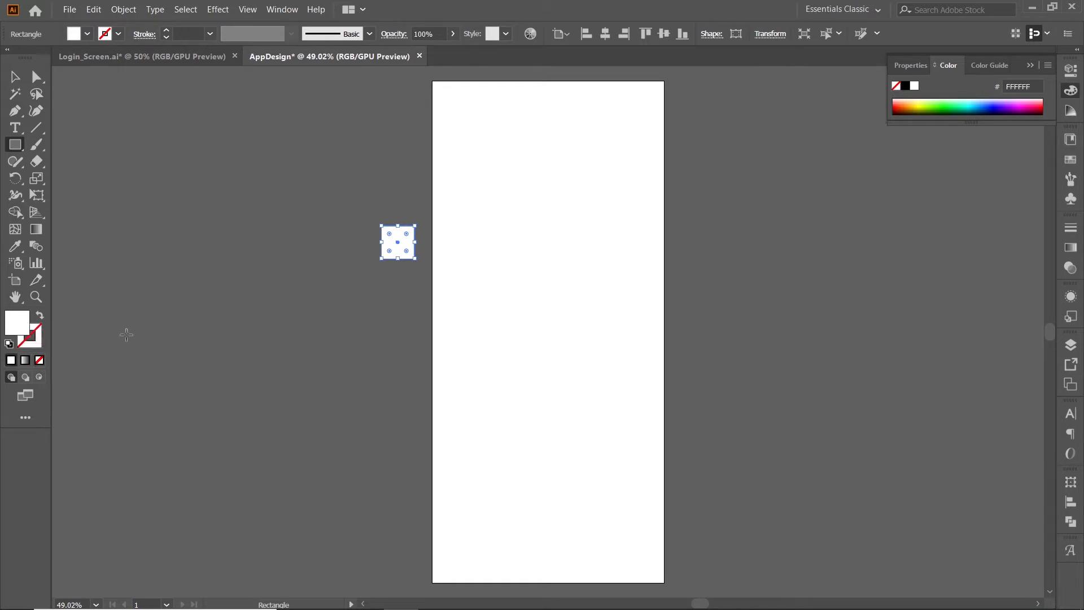
pyautogui.click(37, 325)
# Set the small square's fill colour to #7D10E3.
pyautogui.click(15, 77)
pyautogui.click(398, 270)
pyautogui.click(401, 238)
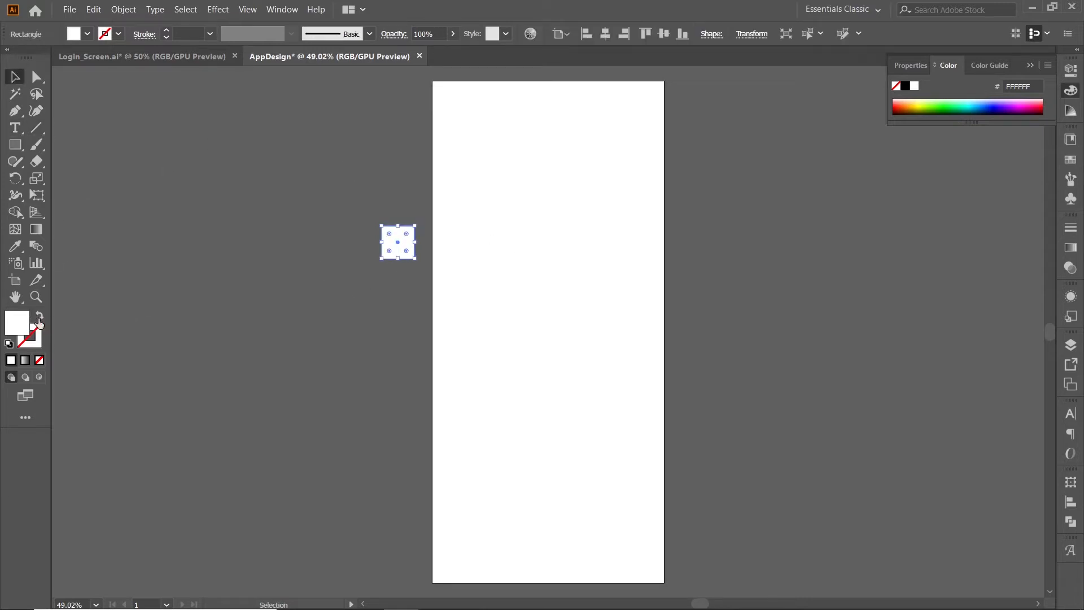
pyautogui.doubleClick(21, 325)
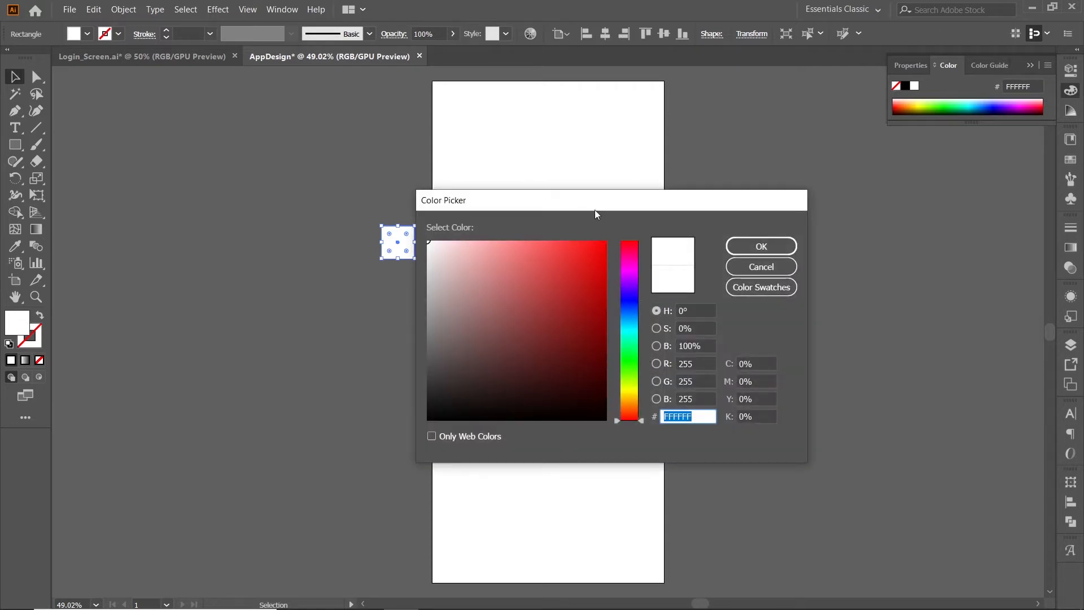
pyautogui.moveTo(595, 214); pyautogui.dragTo(650, 210)
pyautogui.moveTo(756, 412); pyautogui.dragTo(711, 412)
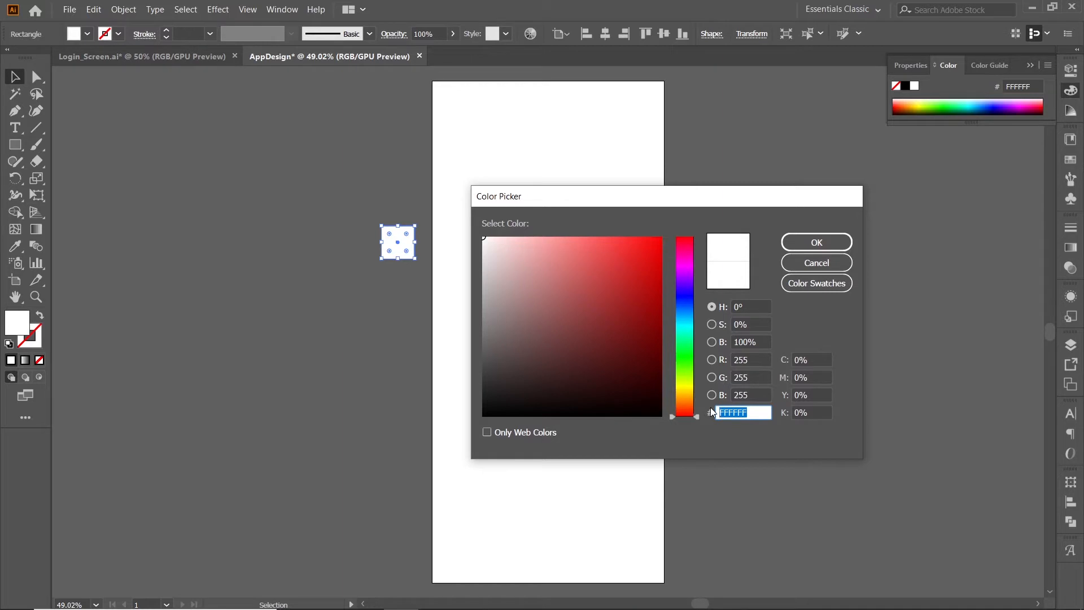
pyautogui.write('7D10E3')
pyautogui.click(817, 242)
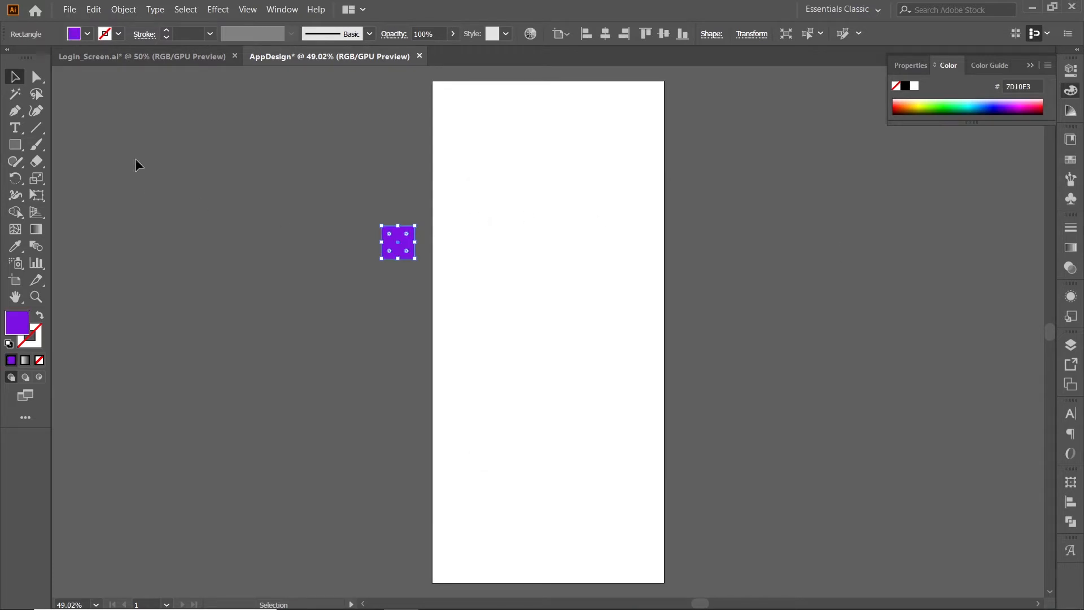
pyautogui.click(10, 73)
pyautogui.click(365, 294)
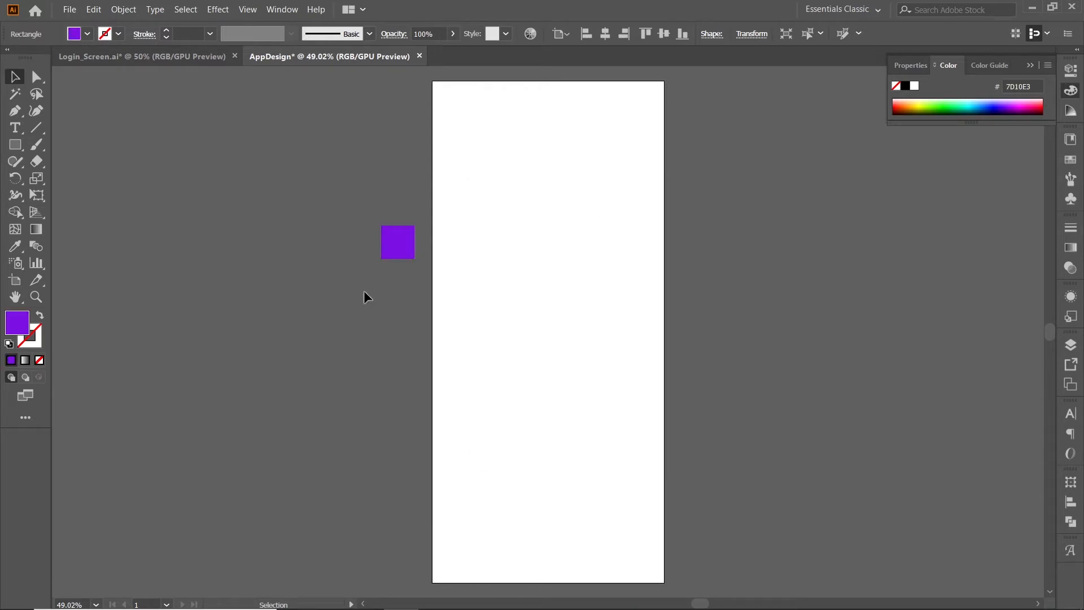
# Duplicate the purple square directly below itself and fill the copy with #3CAEE8.
pyautogui.click(402, 239)
pyautogui.moveTo(396, 232); pyautogui.dragTo(398, 272)
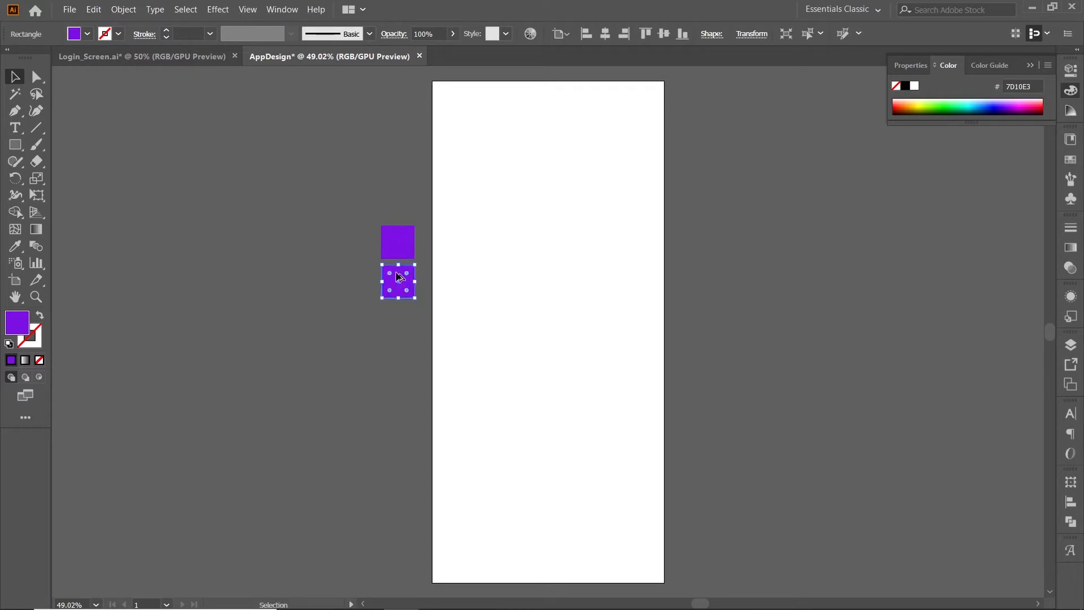
pyautogui.doubleClick(17, 326)
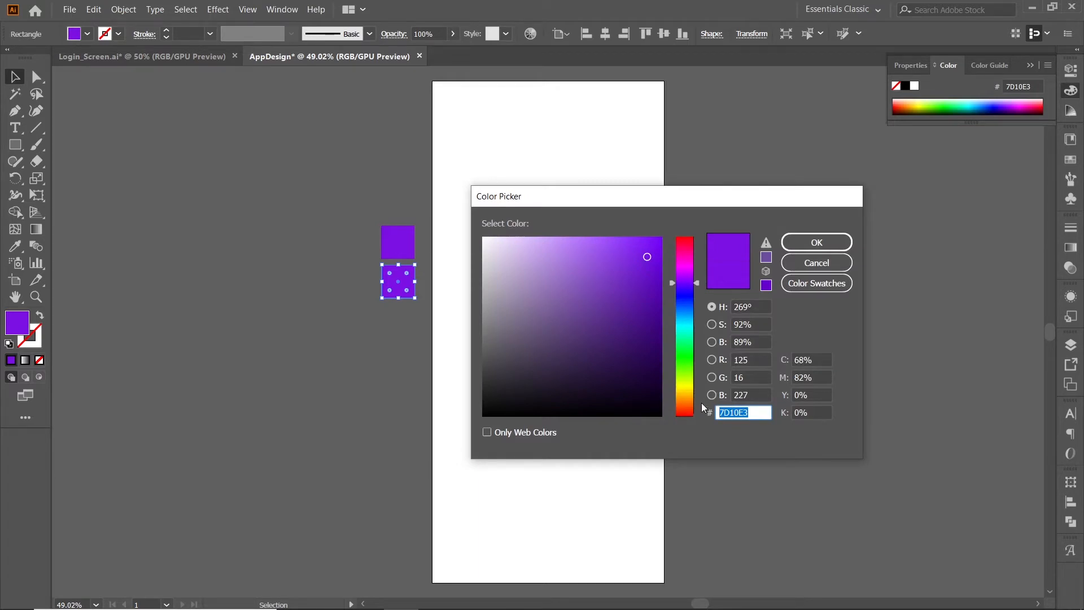
pyautogui.write('3CAEE8')
pyautogui.click(799, 244)
pyautogui.click(412, 316)
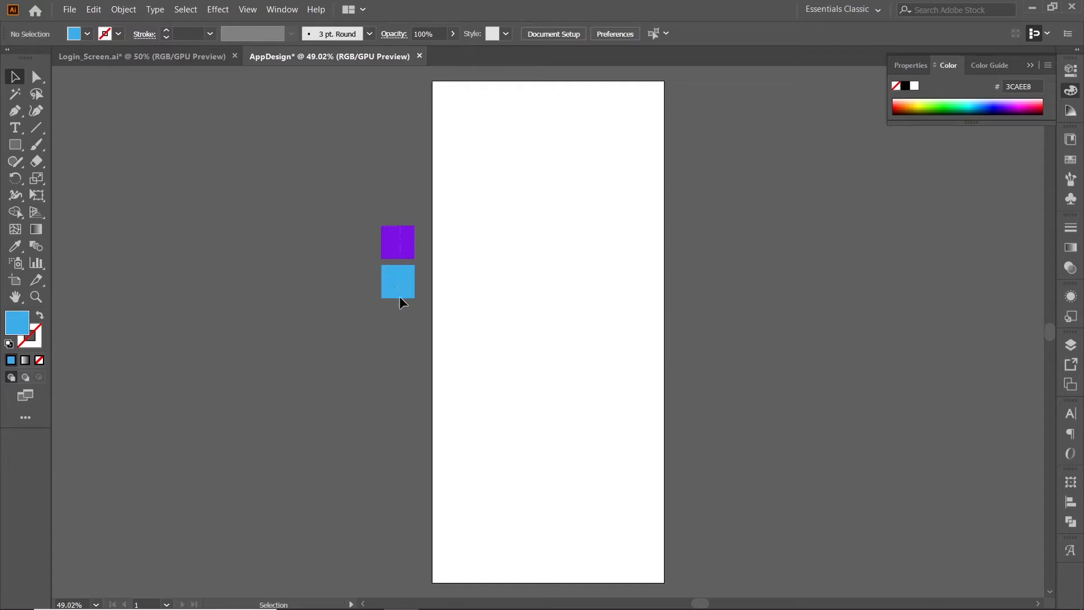
# Duplicate the purple and blue squares below the originals and recolour the purple copy pink.
pyautogui.click(398, 272)
pyautogui.moveTo(400, 293); pyautogui.dragTo(399, 335)
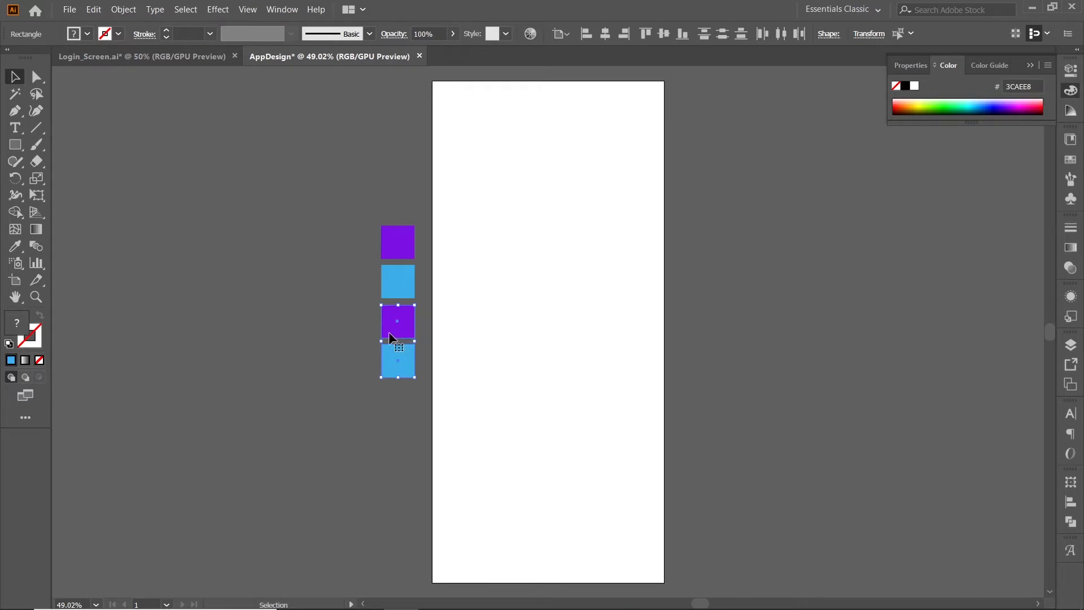
pyautogui.click(398, 323)
pyautogui.doubleClick(17, 323)
pyautogui.write('F72585')
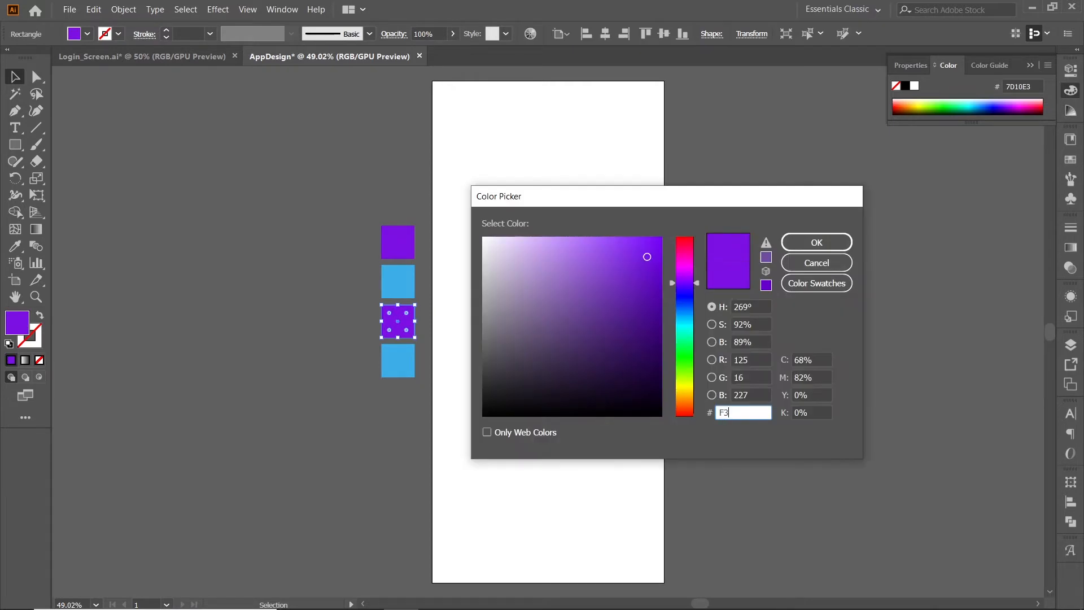
pyautogui.press('Return')
# Fill the lower blue square copy with grey #888888.
pyautogui.click(398, 364)
pyautogui.doubleClick(17, 322)
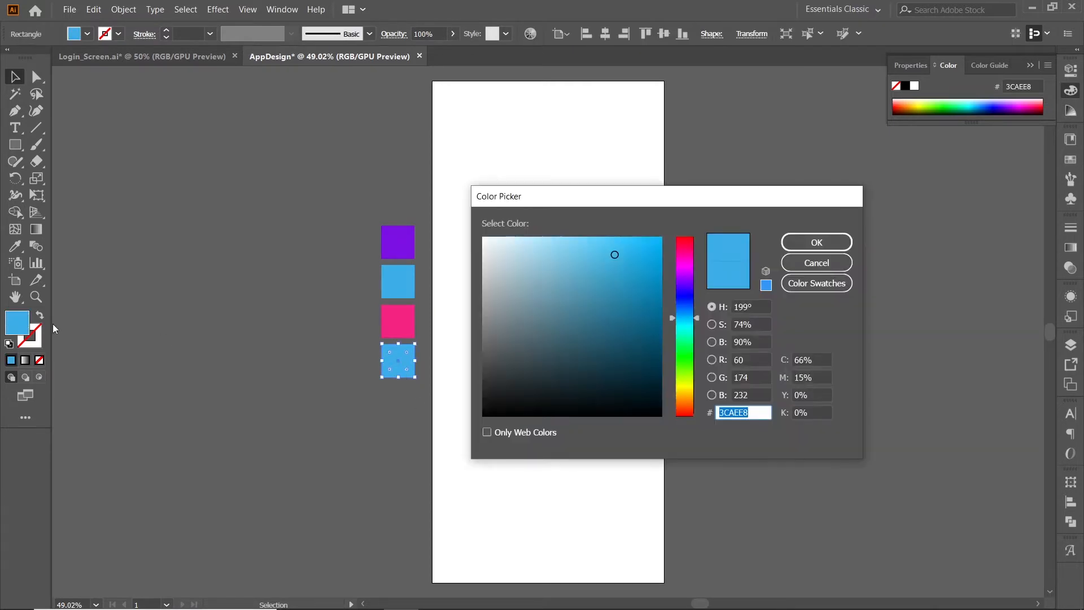
pyautogui.write('888888')
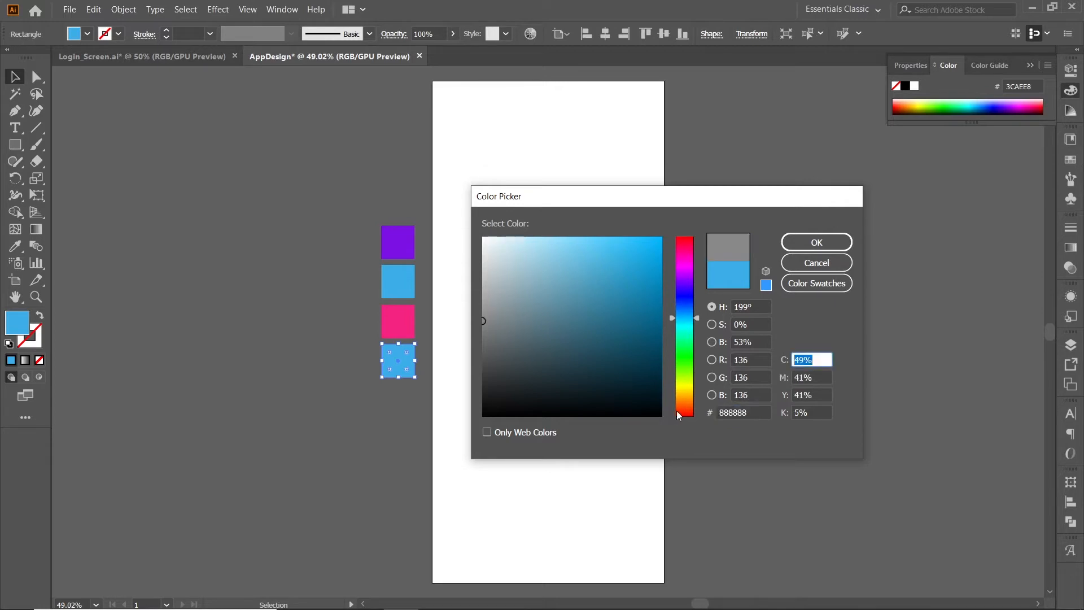
pyautogui.press('Return')
# Duplicate the grey square below itself and fill the copy with #F6F6F6.
pyautogui.click(277, 388)
pyautogui.click(408, 401)
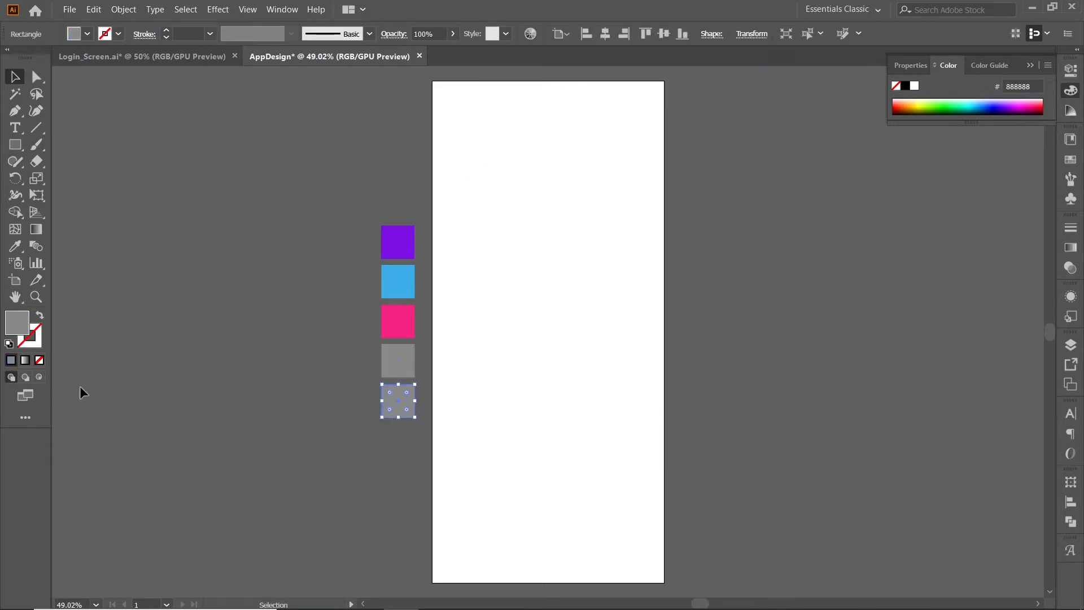
pyautogui.doubleClick(17, 325)
pyautogui.write('F6F6F6')
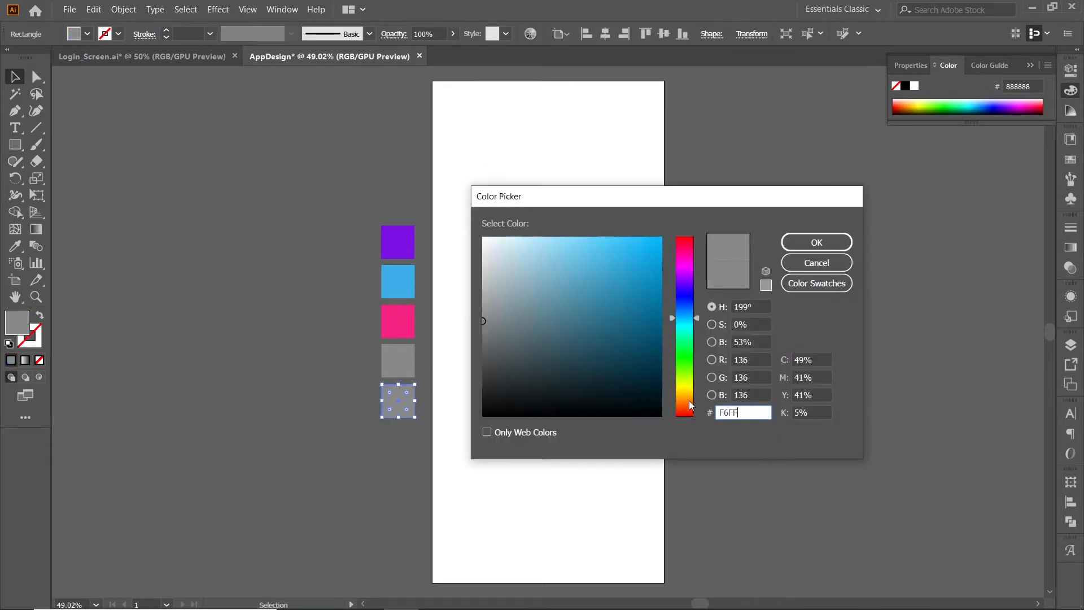
pyautogui.press('Tab')
pyautogui.press('Return')
# Move the whole column of five colour swatches up beside the artboard's upper part.
pyautogui.click(341, 219)
pyautogui.moveTo(341, 219); pyautogui.dragTo(410, 479)
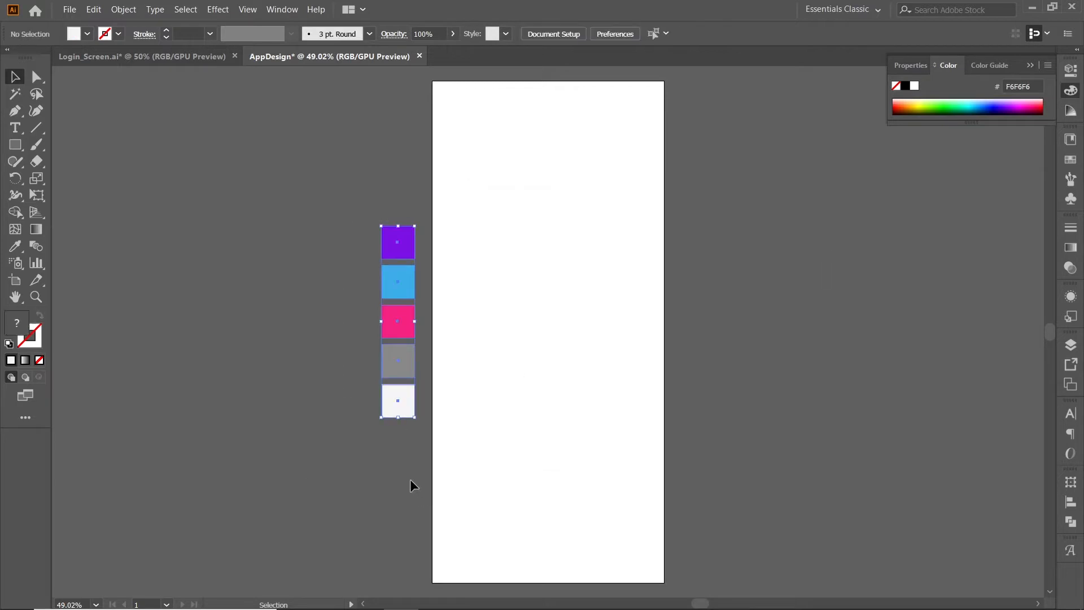
pyautogui.click(354, 264)
pyautogui.moveTo(351, 230); pyautogui.dragTo(378, 363)
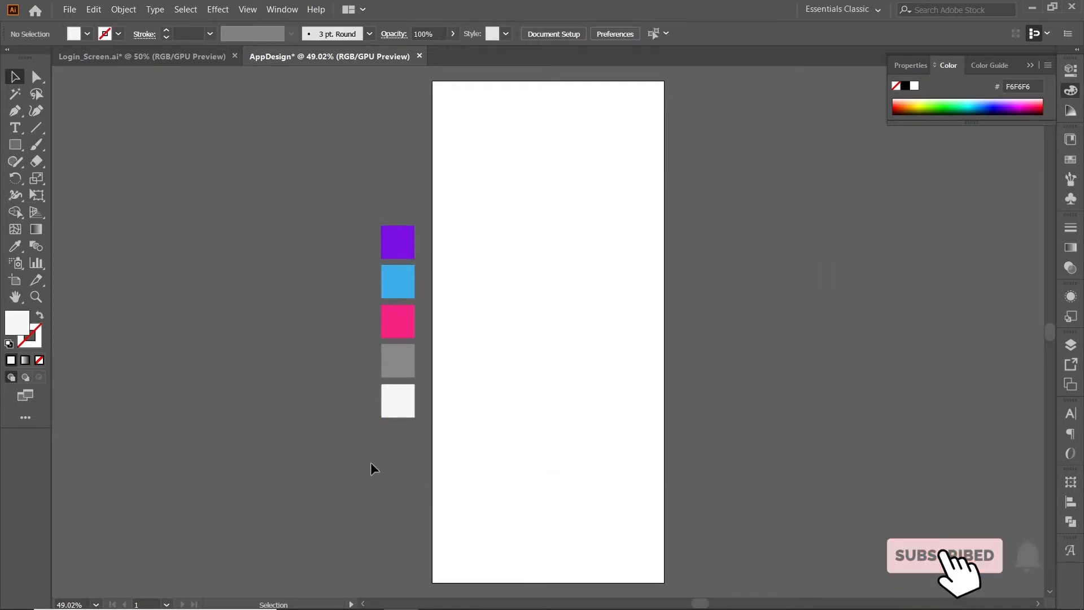
pyautogui.moveTo(356, 232); pyautogui.dragTo(411, 459)
pyautogui.moveTo(399, 366); pyautogui.dragTo(400, 274)
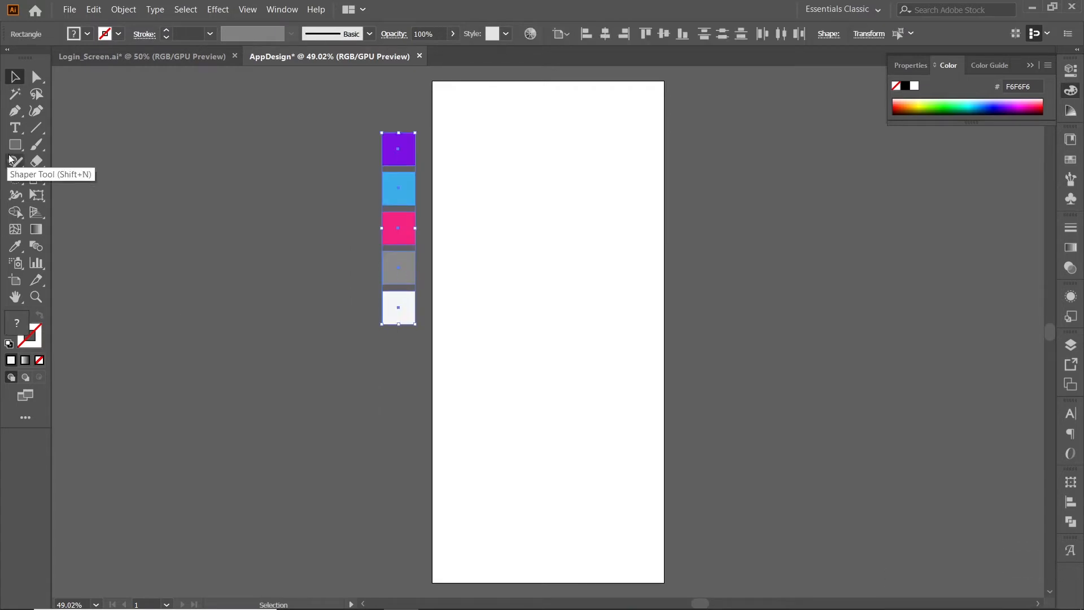
pyautogui.click(266, 239)
# Draw a hexagon about 305 x 264 px in the artboard's upper part and position it at about X 224, Y 195 px.
pyautogui.click(16, 147)
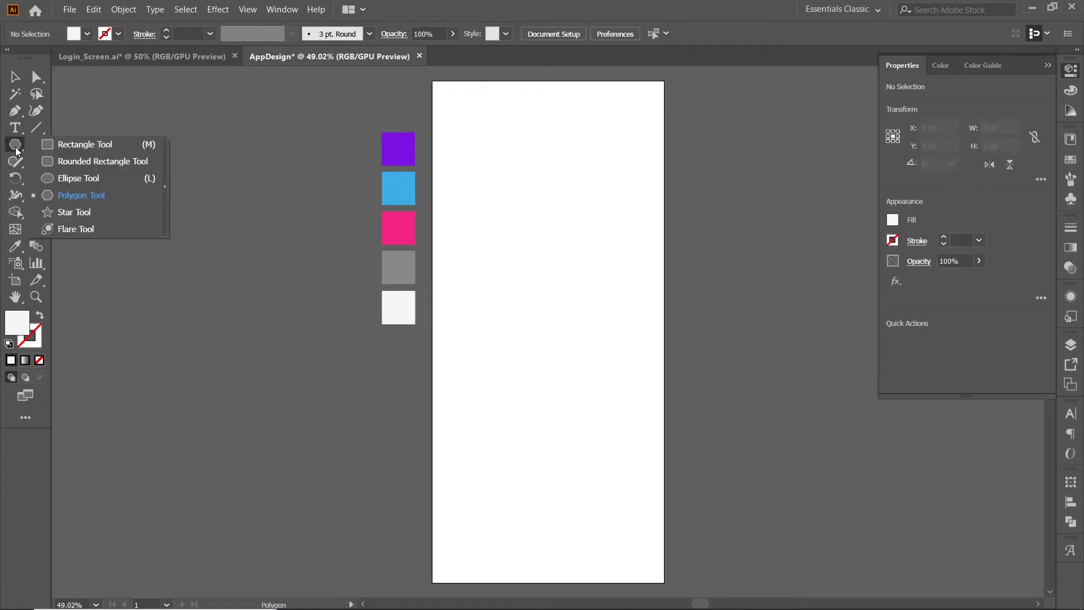
pyautogui.click(98, 193)
pyautogui.moveTo(554, 177); pyautogui.dragTo(599, 243)
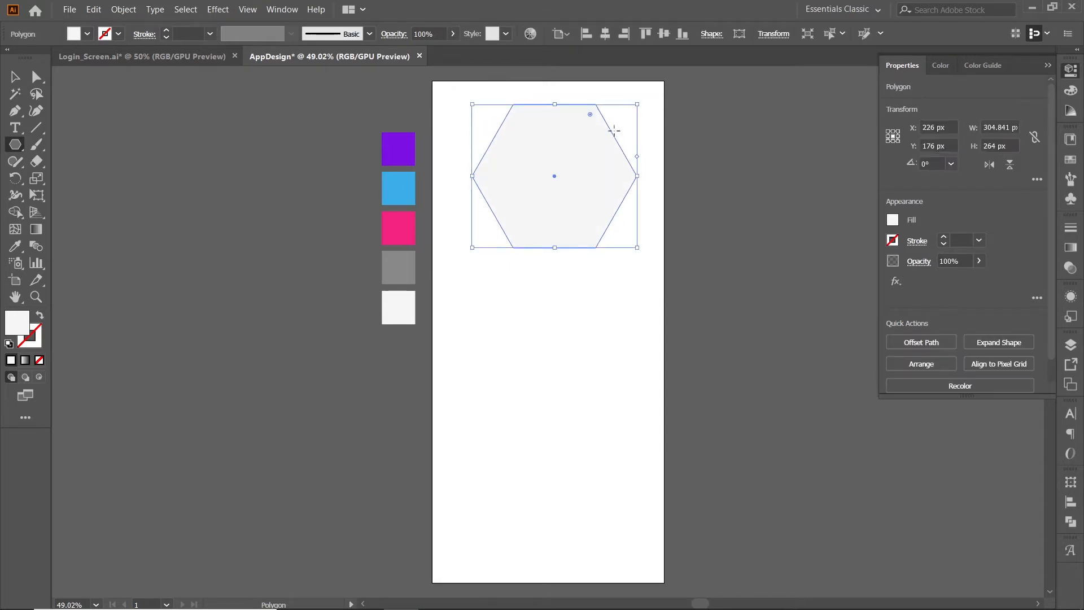
pyautogui.press('v')
pyautogui.click(561, 298)
pyautogui.moveTo(547, 175); pyautogui.dragTo(546, 185)
pyautogui.click(607, 152)
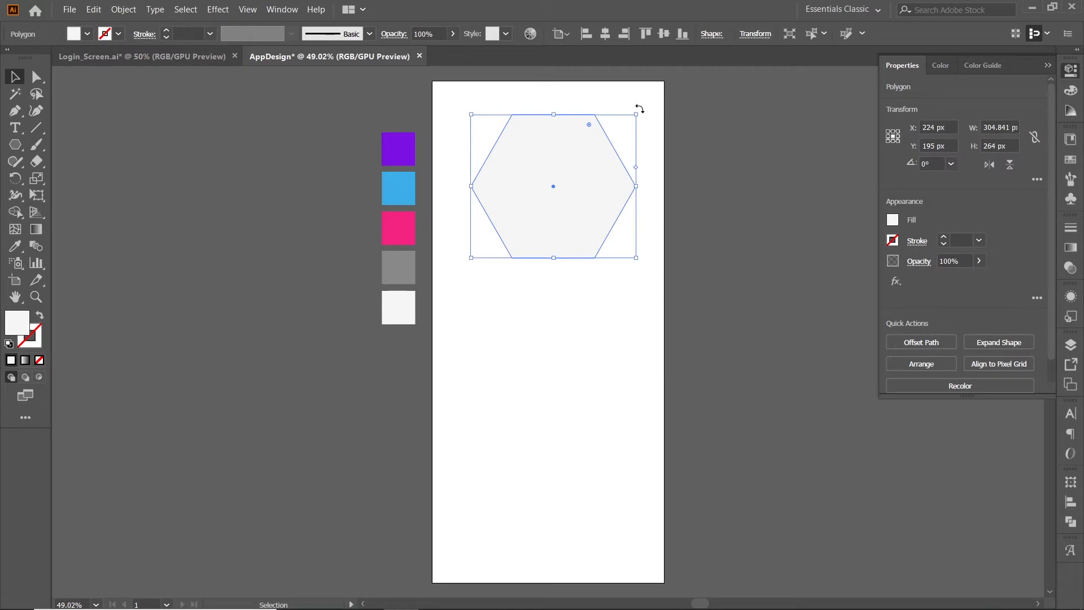
# Rotate the hexagon to 270° so a corner points up, and shift it down to about Y 218 px.
pyautogui.press('shift')
pyautogui.moveTo(640, 109); pyautogui.dragTo(622, 269)
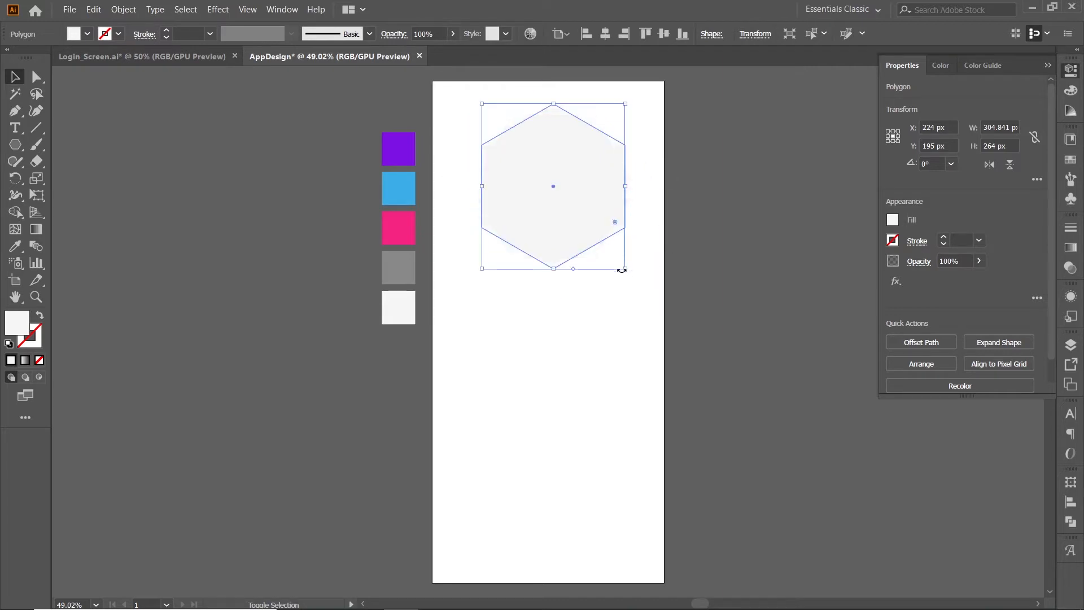
pyautogui.click(593, 284)
pyautogui.moveTo(555, 192); pyautogui.dragTo(581, 216)
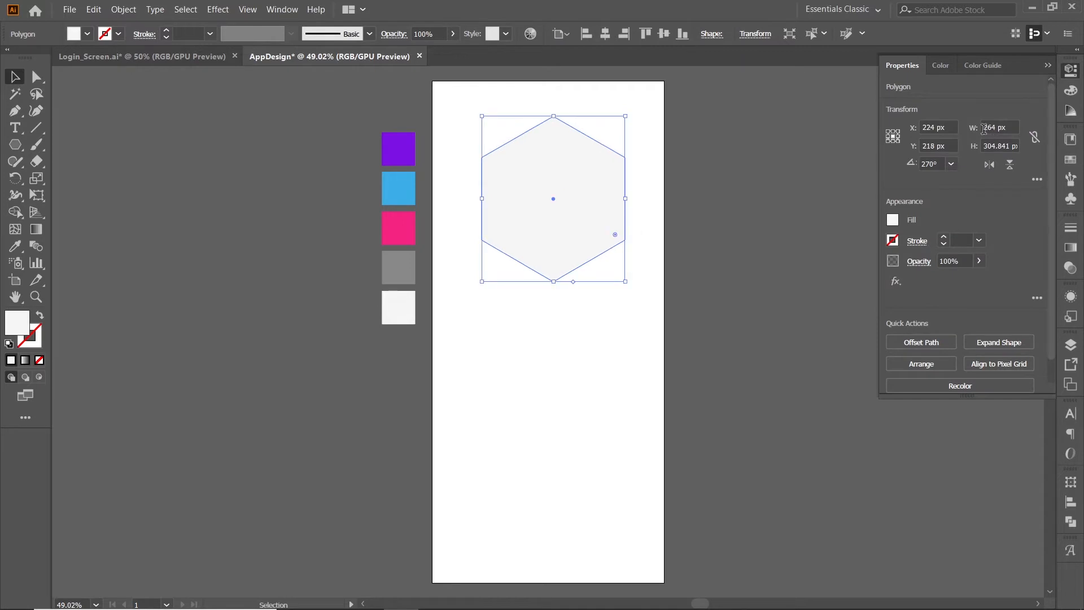
# Set the hexagon's width to 290 px and height to 310 px.
pyautogui.click(1003, 127)
pyautogui.write('290')
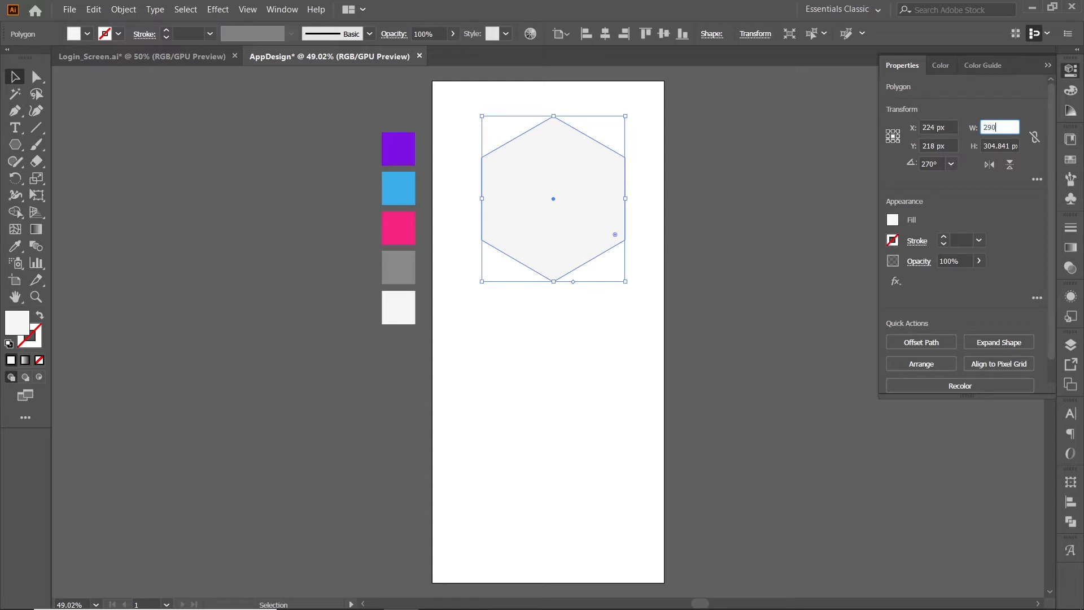
pyautogui.press('Tab')
pyautogui.write('31')
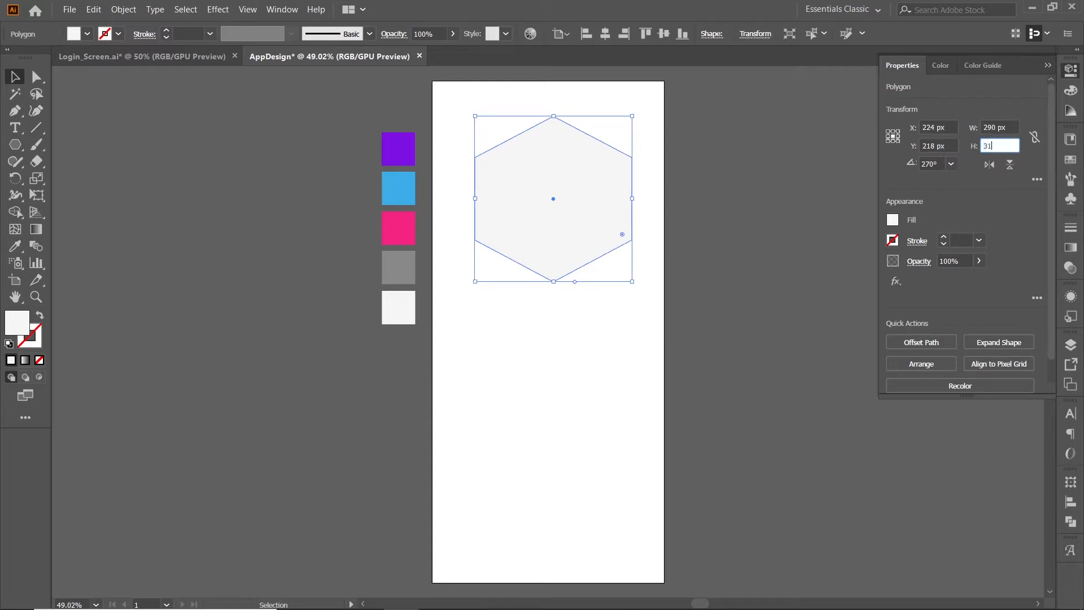
pyautogui.press('Tab')
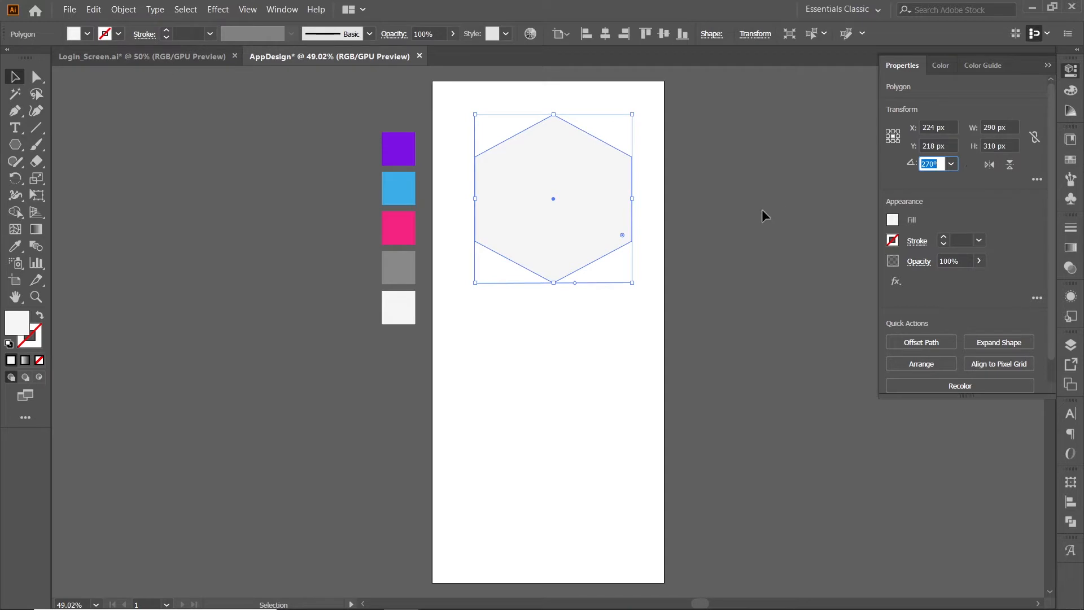
# Round all corners of the hexagon to a 50 px radius.
pyautogui.click(612, 307)
pyautogui.click(574, 218)
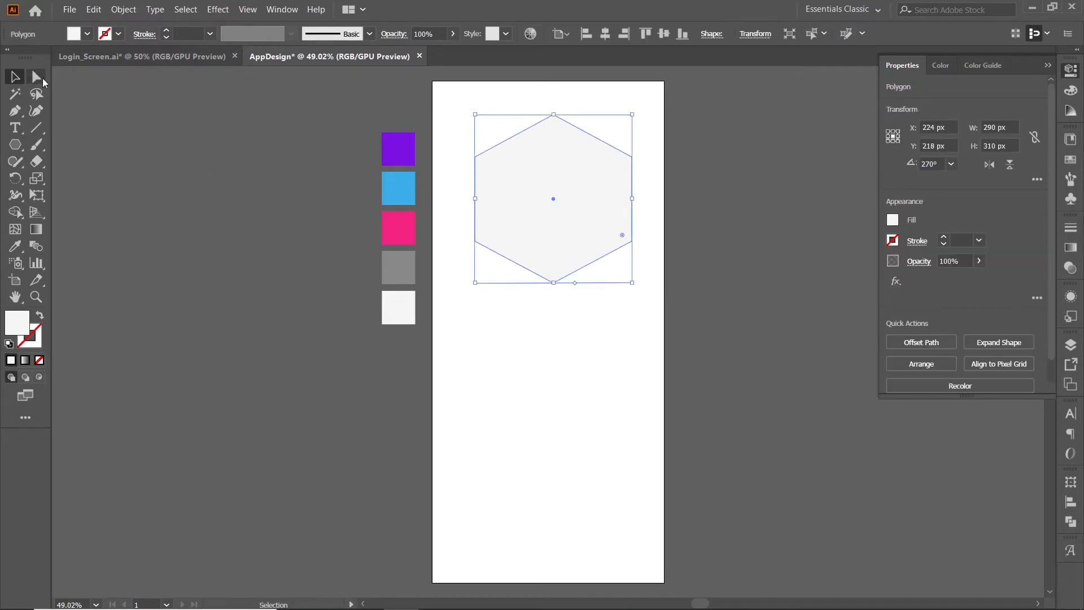
pyautogui.click(38, 78)
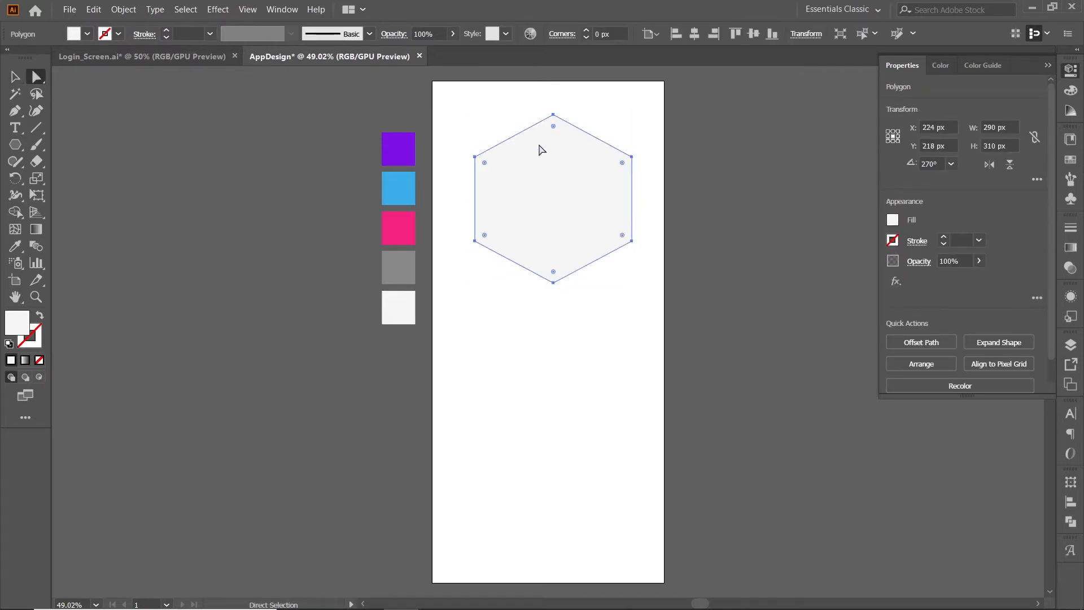
pyautogui.click(616, 31)
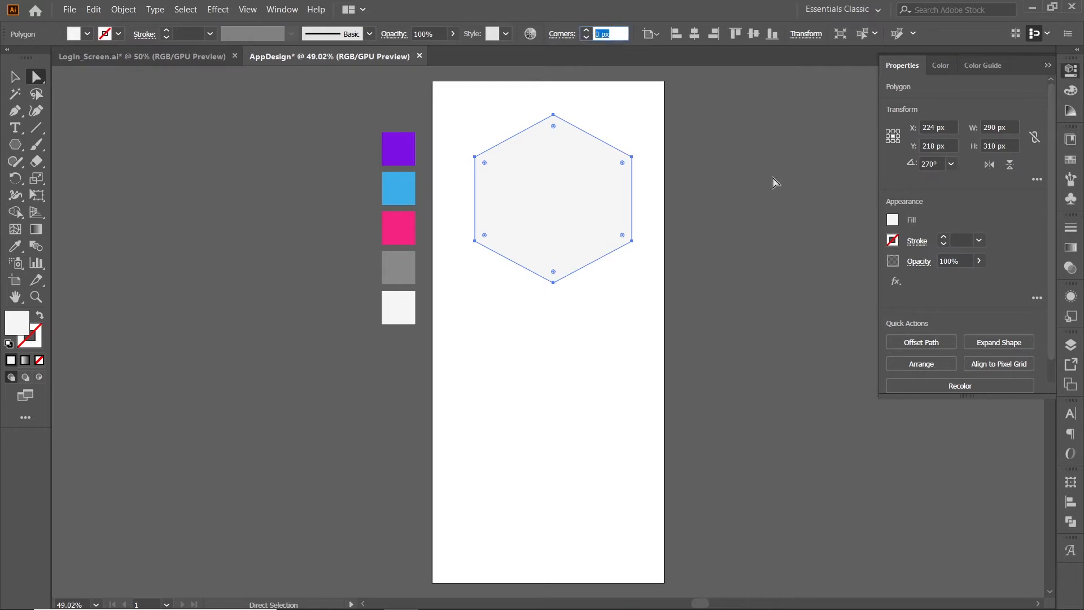
pyautogui.write('50')
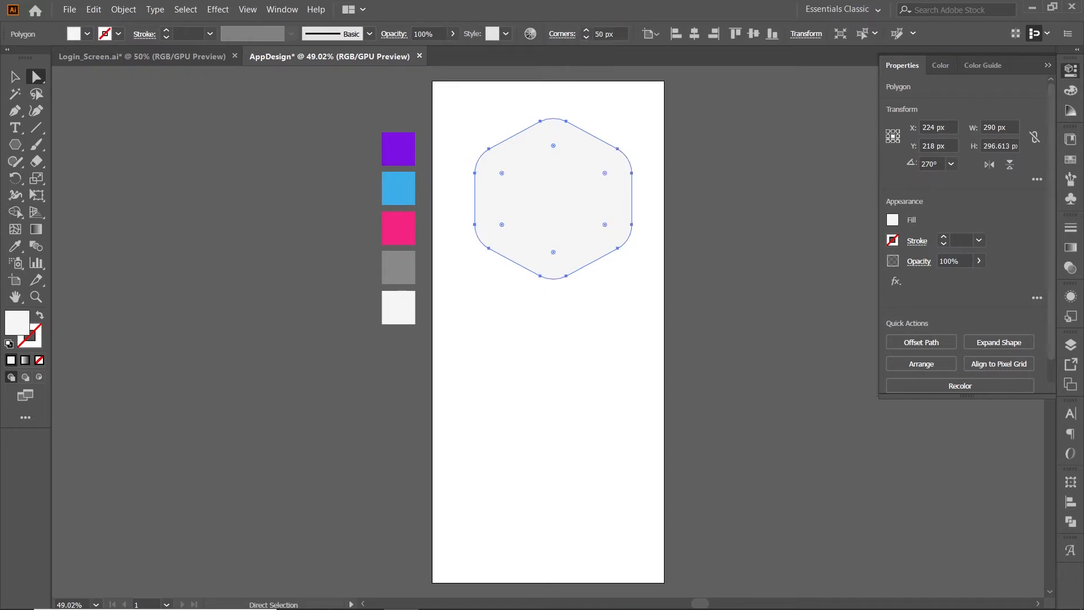
pyautogui.press('v')
pyautogui.click(633, 324)
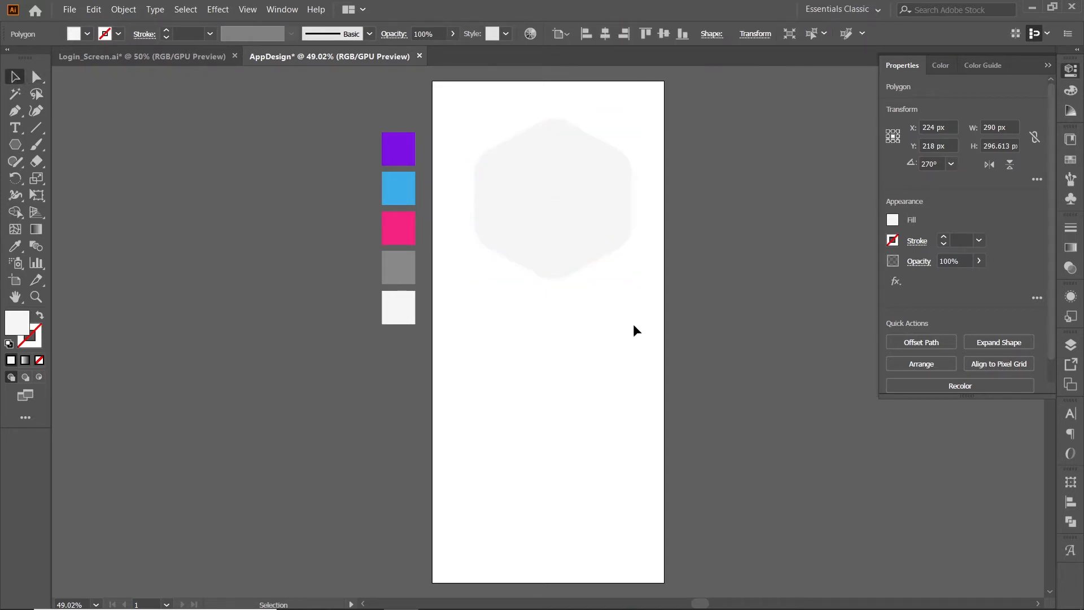
# Center the rounded hexagon horizontally on the artboard.
pyautogui.click(558, 252)
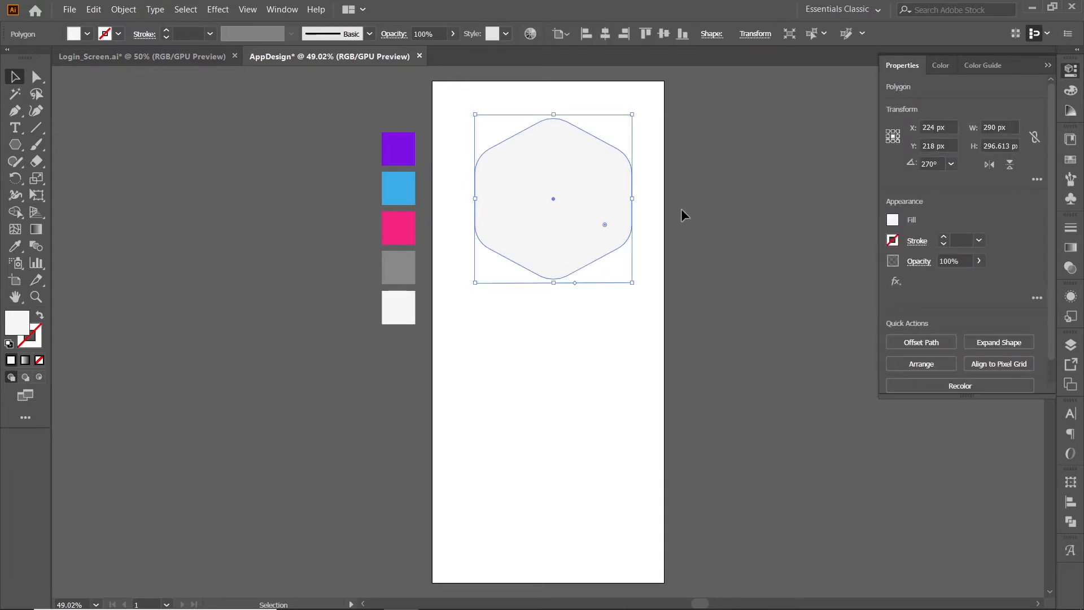
pyautogui.click(605, 34)
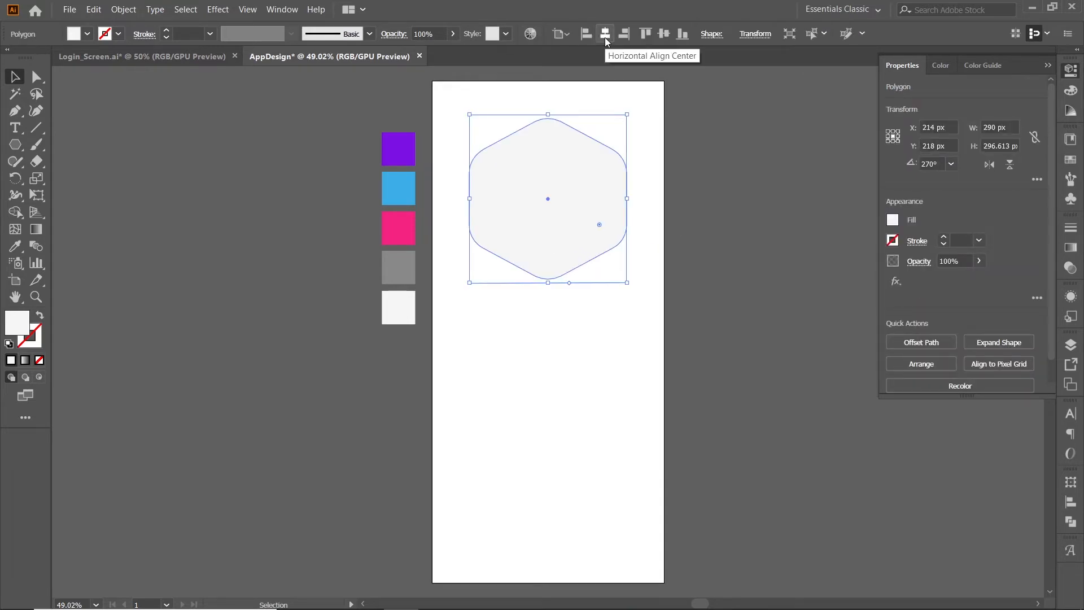
pyautogui.click(594, 328)
# Fill the hexagon with a linear gradient and sample the purple swatch for its end colour stop.
pyautogui.click(561, 221)
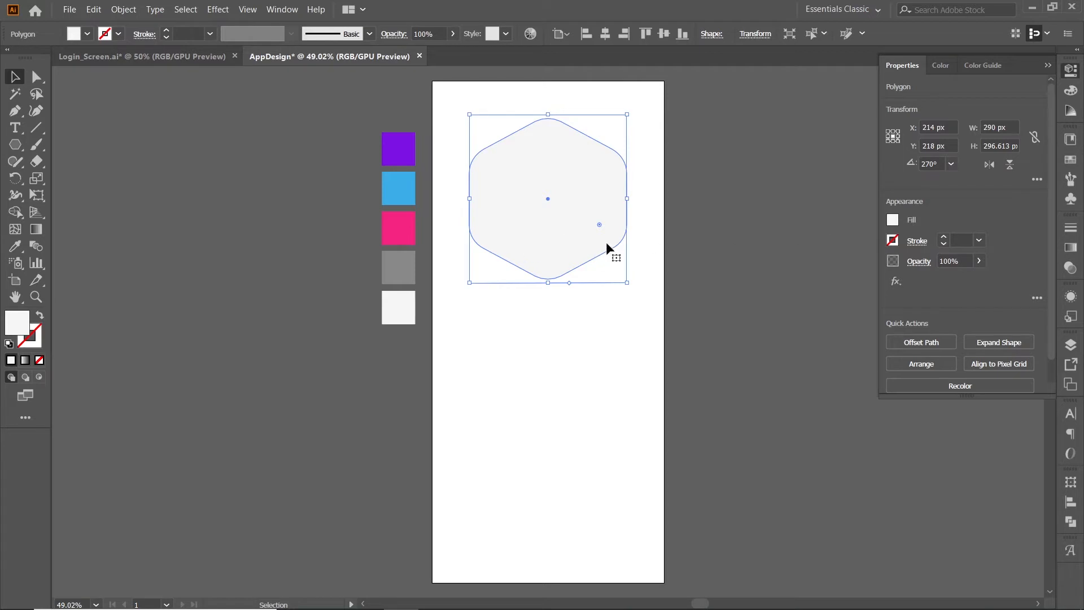
pyautogui.click(1071, 247)
pyautogui.click(959, 333)
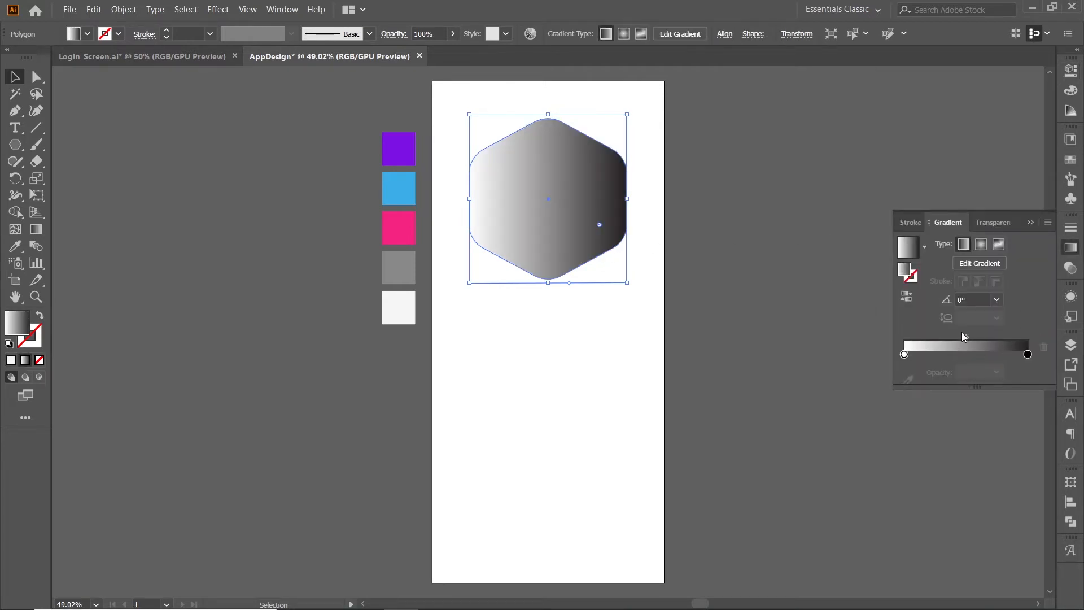
pyautogui.click(1028, 354)
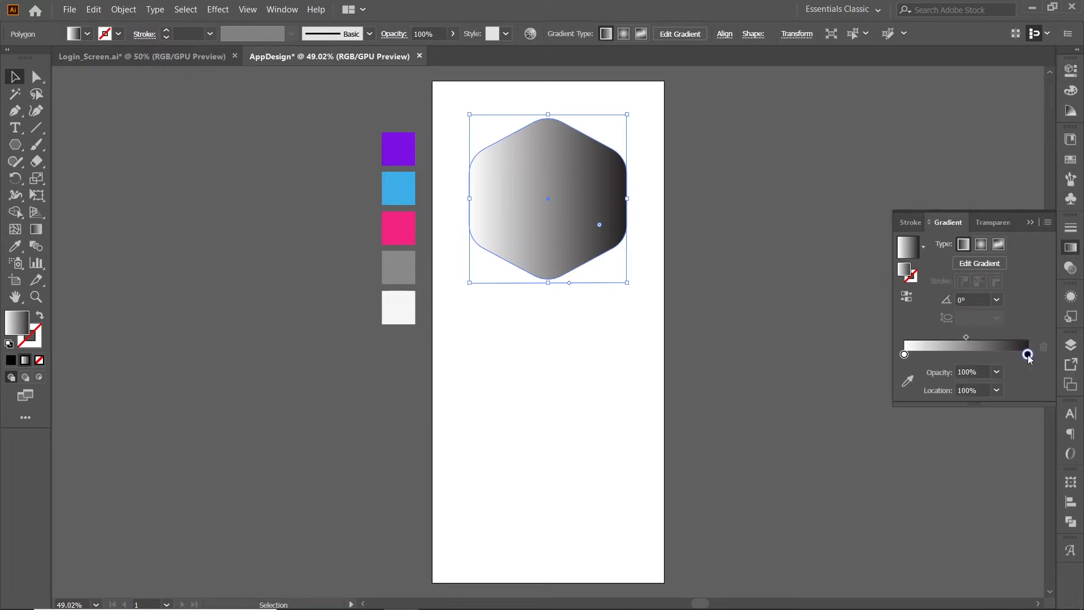
pyautogui.click(908, 382)
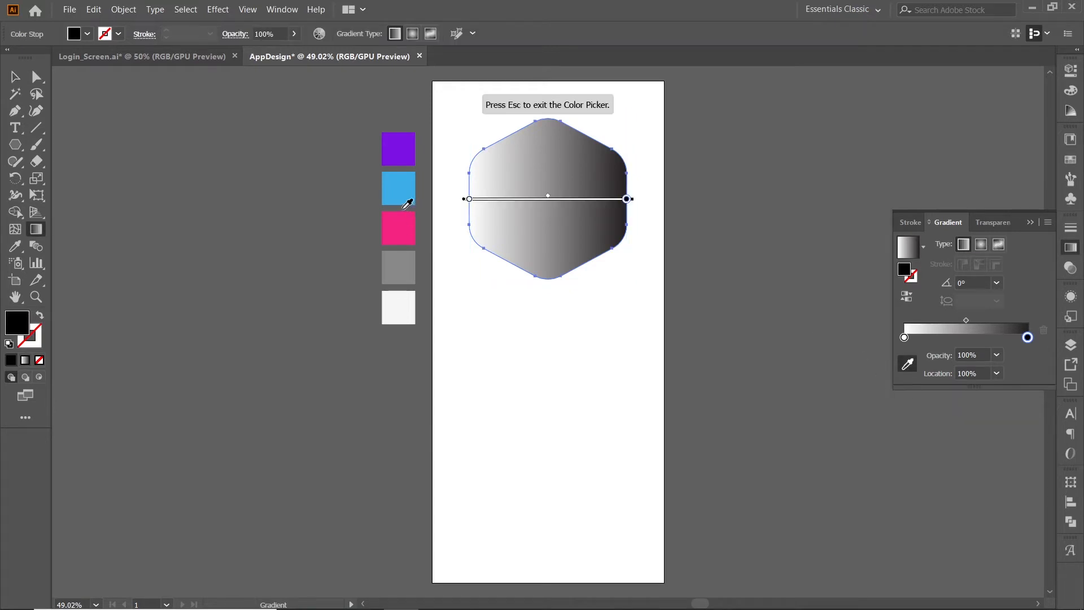
pyautogui.click(407, 150)
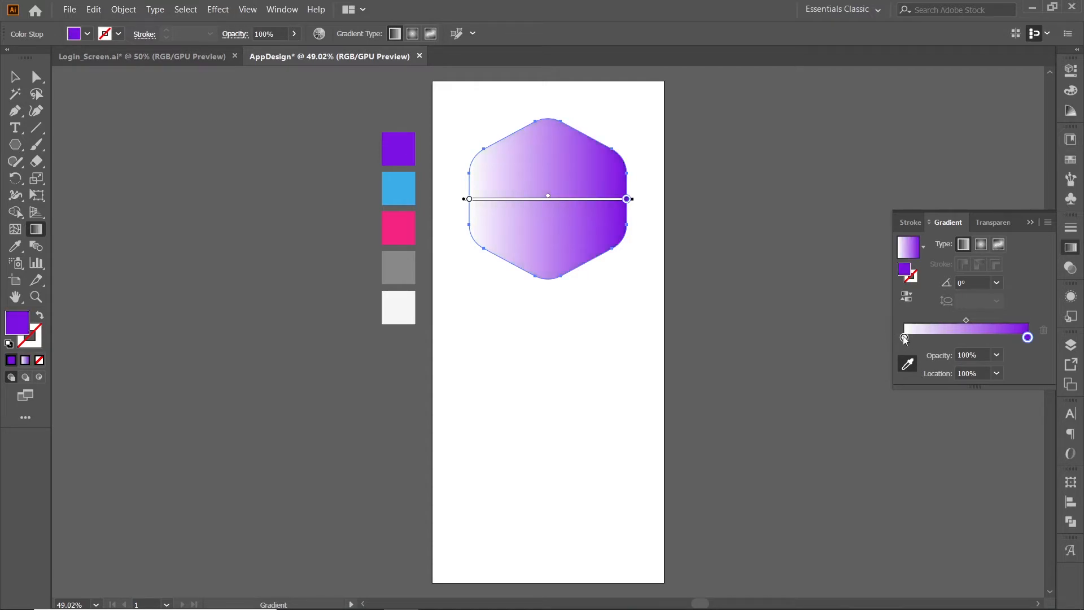
# Set the gradient's start colour stop to the pink swatch's colour.
pyautogui.click(904, 337)
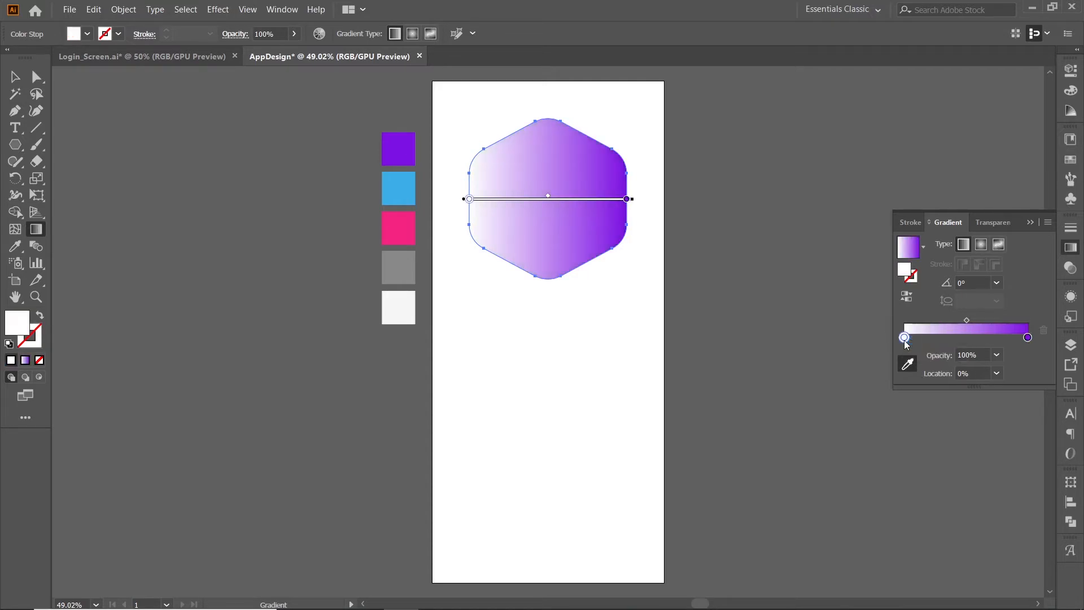
pyautogui.click(909, 364)
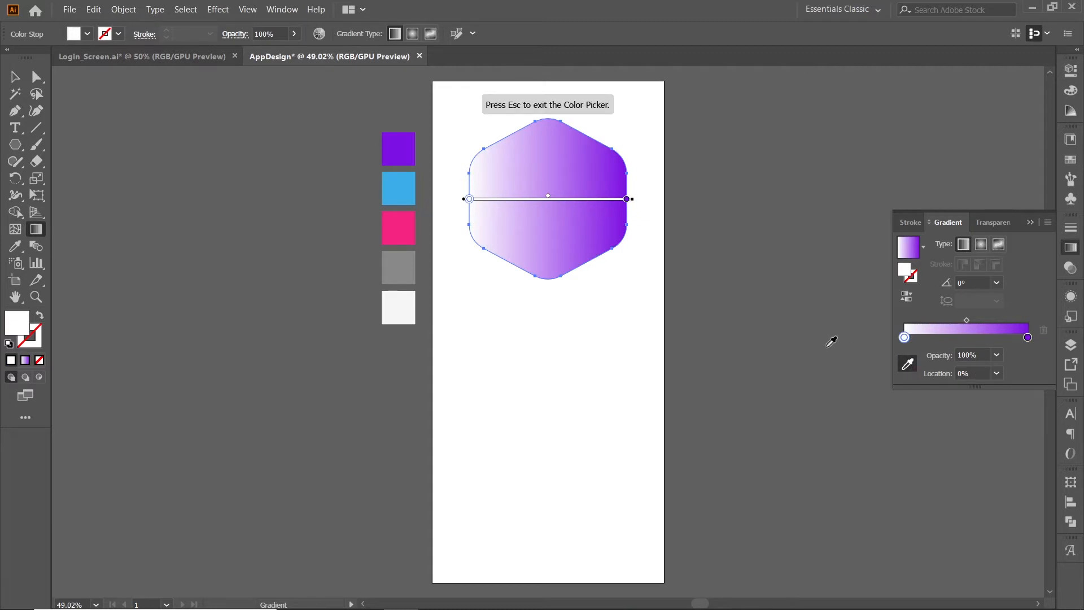
pyautogui.click(412, 221)
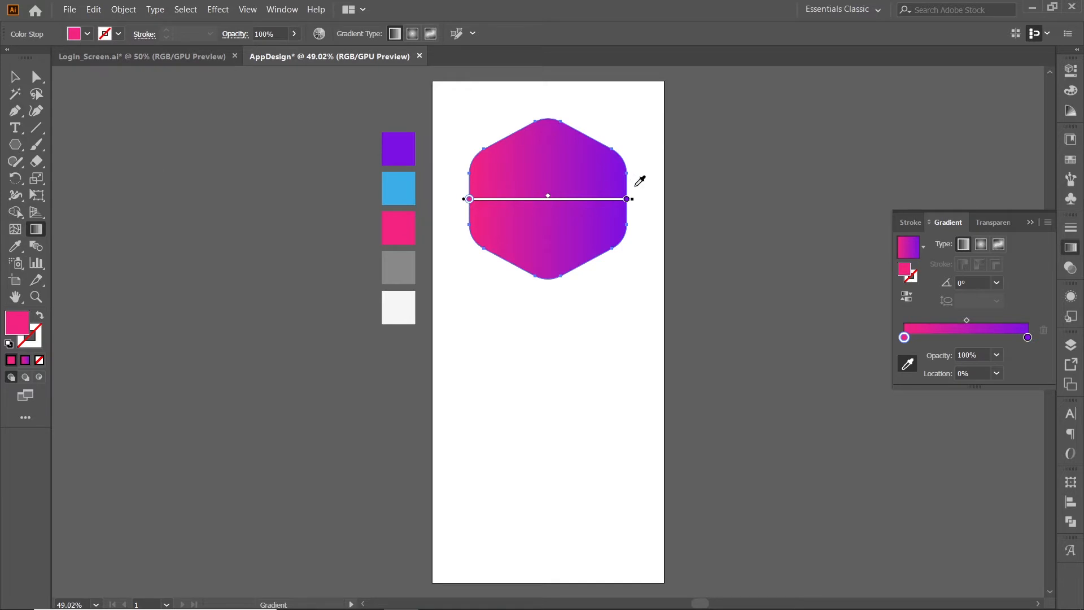
pyautogui.press('v')
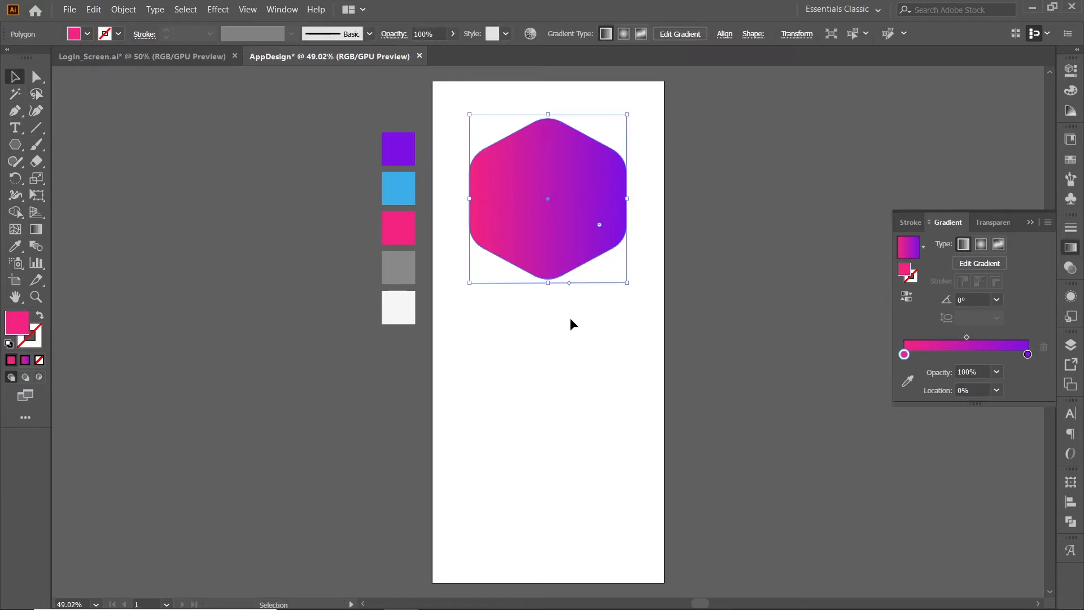
pyautogui.click(571, 322)
# Angle the hexagon's gradient diagonally to about -47.2°, running from pink at the upper left to purple at the lower right.
pyautogui.click(555, 179)
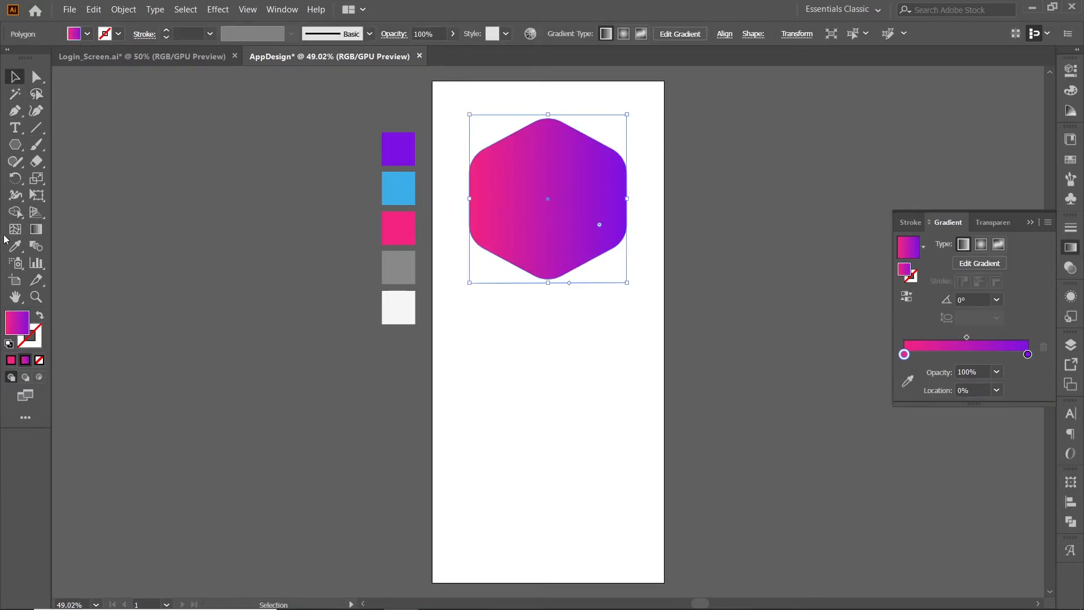
pyautogui.click(36, 236)
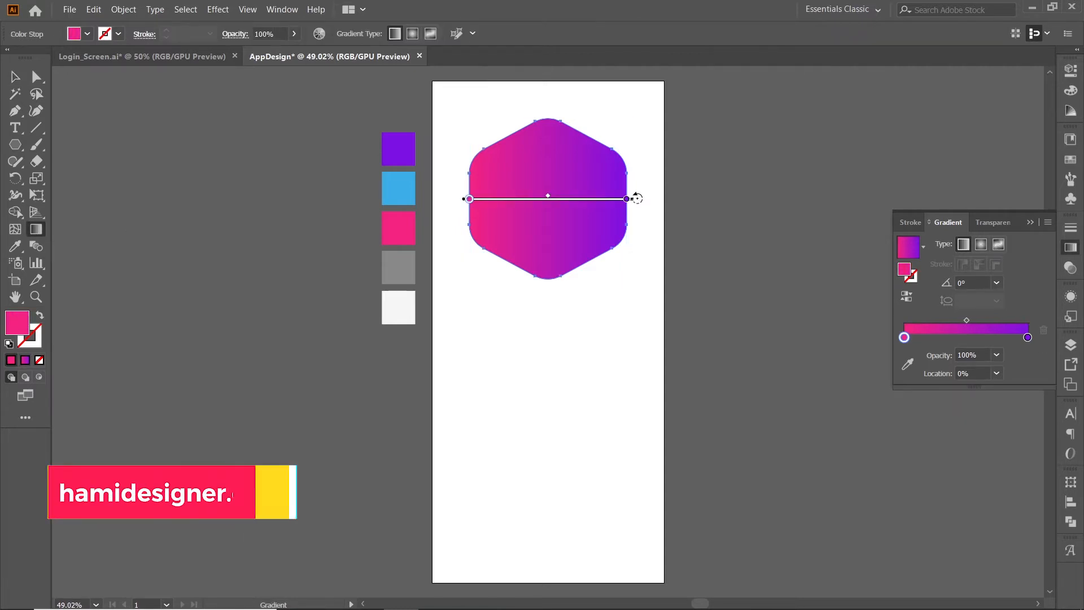
pyautogui.moveTo(627, 199)
pyautogui.mouseDown()
pyautogui.moveTo(637, 209)
pyautogui.moveTo(616, 274)
pyautogui.mouseUp()
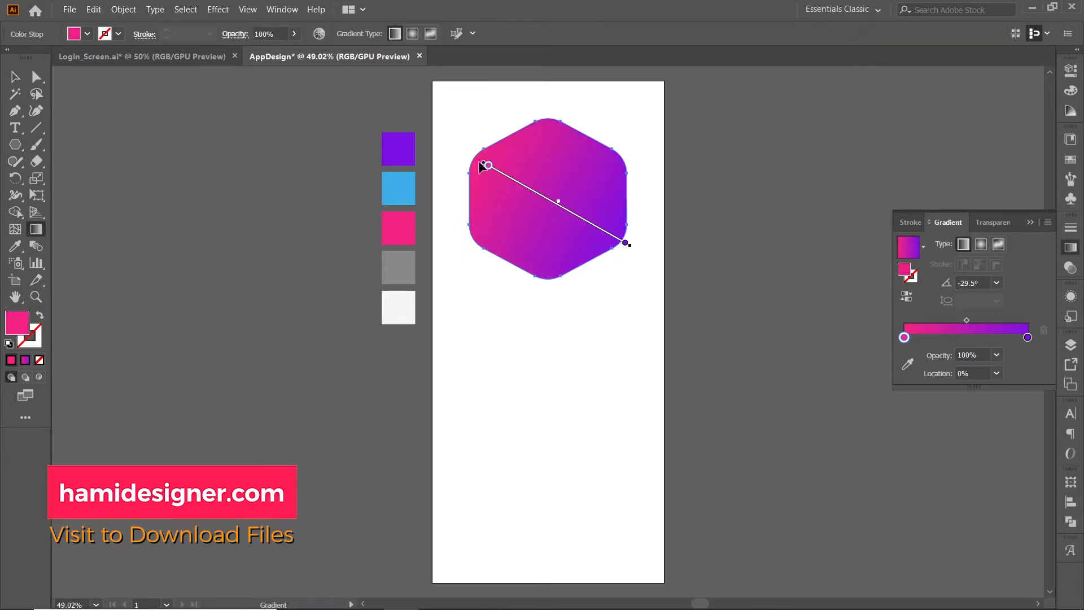
pyautogui.click(627, 243)
pyautogui.moveTo(634, 245); pyautogui.dragTo(611, 269)
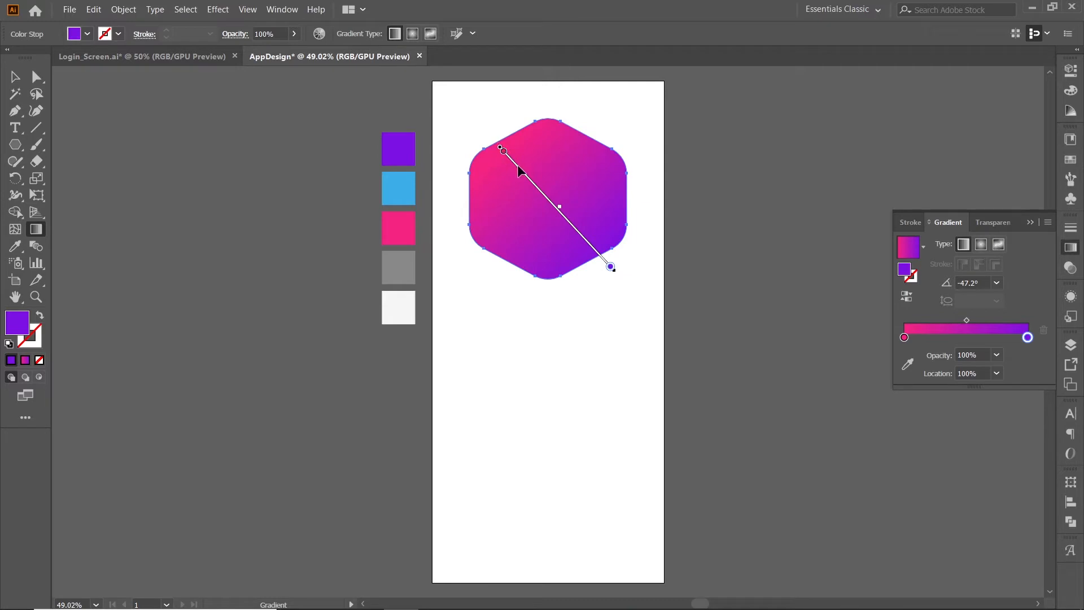
pyautogui.moveTo(518, 164); pyautogui.dragTo(507, 153)
pyautogui.click(15, 76)
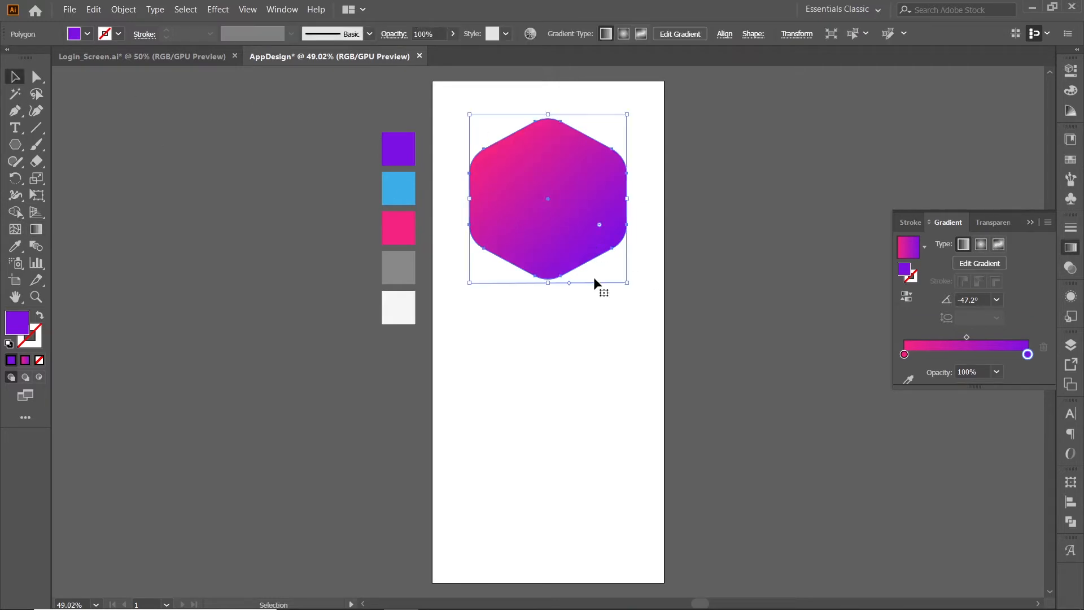
pyautogui.click(614, 333)
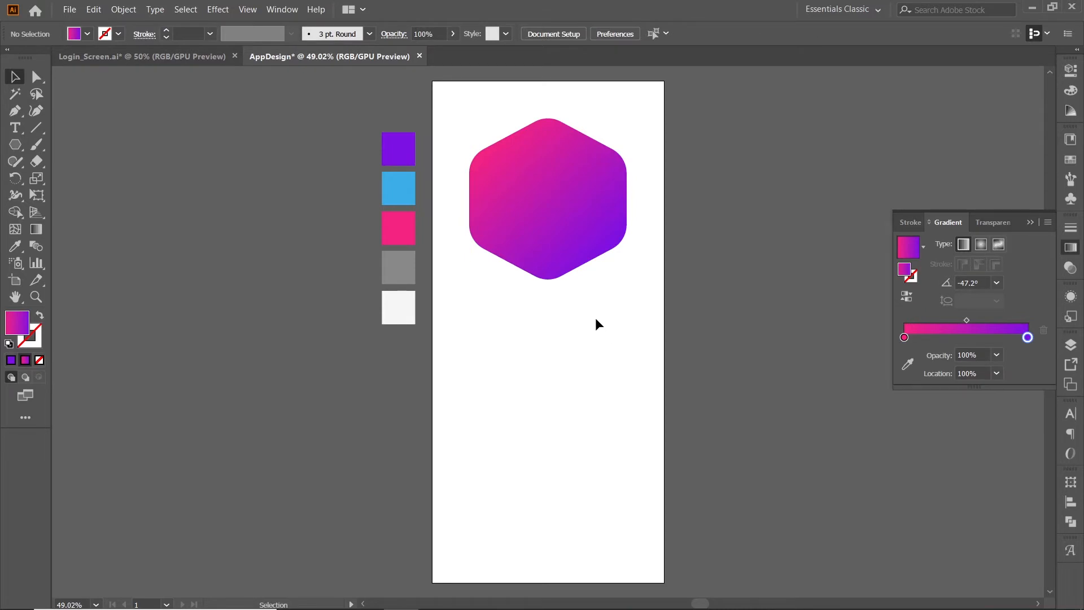
# Duplicate the gradient hexagon to its right and recolour the copy with the light grey swatch.
pyautogui.click(569, 239)
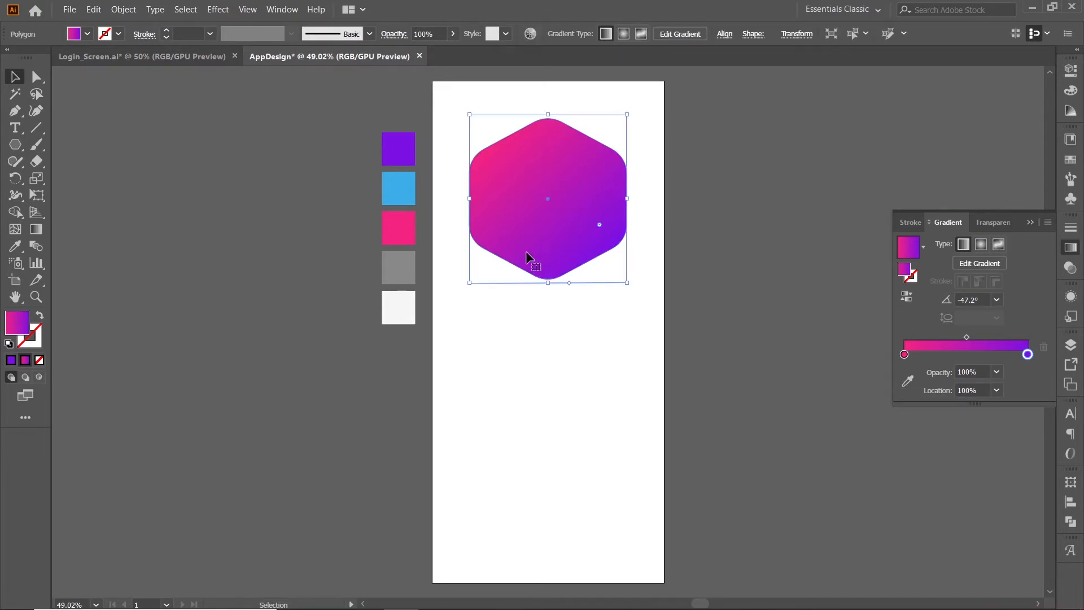
pyautogui.moveTo(528, 258); pyautogui.dragTo(710, 258)
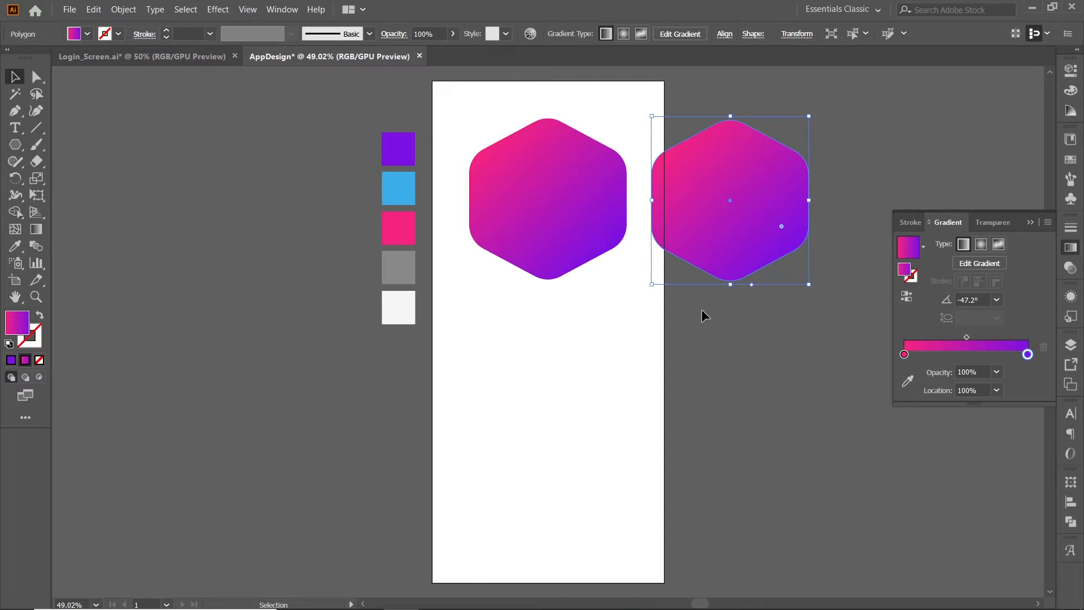
pyautogui.click(17, 248)
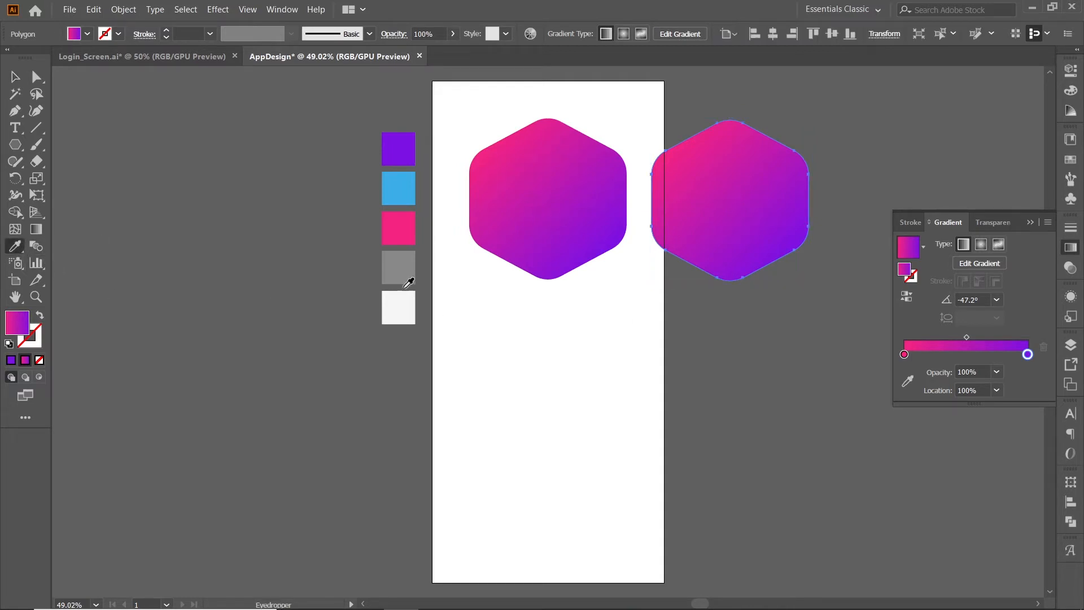
pyautogui.click(401, 312)
pyautogui.press('v')
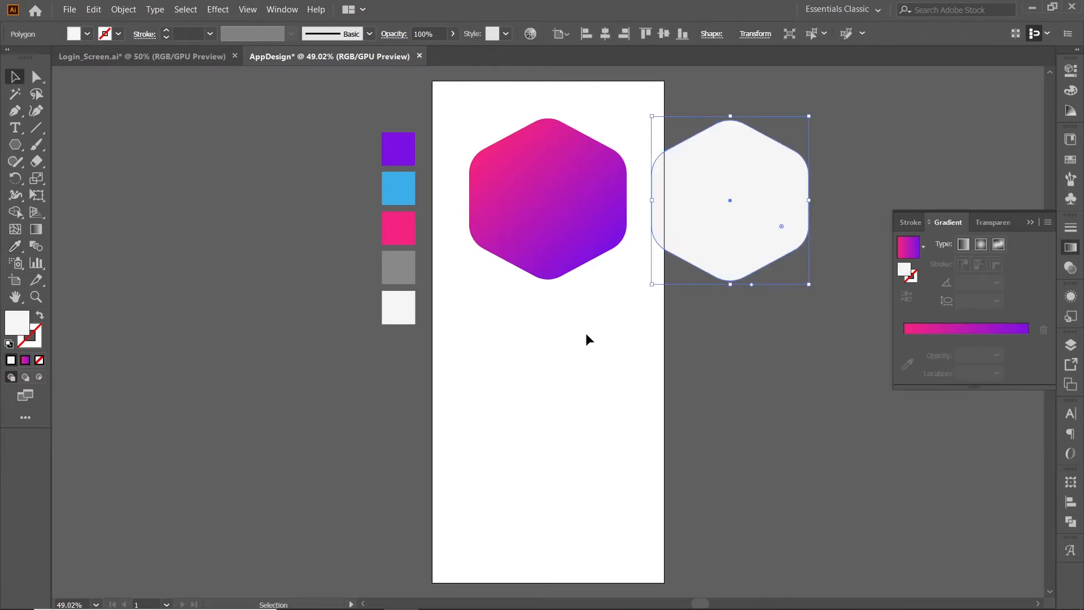
pyautogui.click(588, 339)
# Move the light grey hexagon over the artboard's upper-right corner and shift the gradient hexagon slightly down.
pyautogui.moveTo(712, 240); pyautogui.dragTo(642, 90)
pyautogui.scroll(-1, 572, 241)
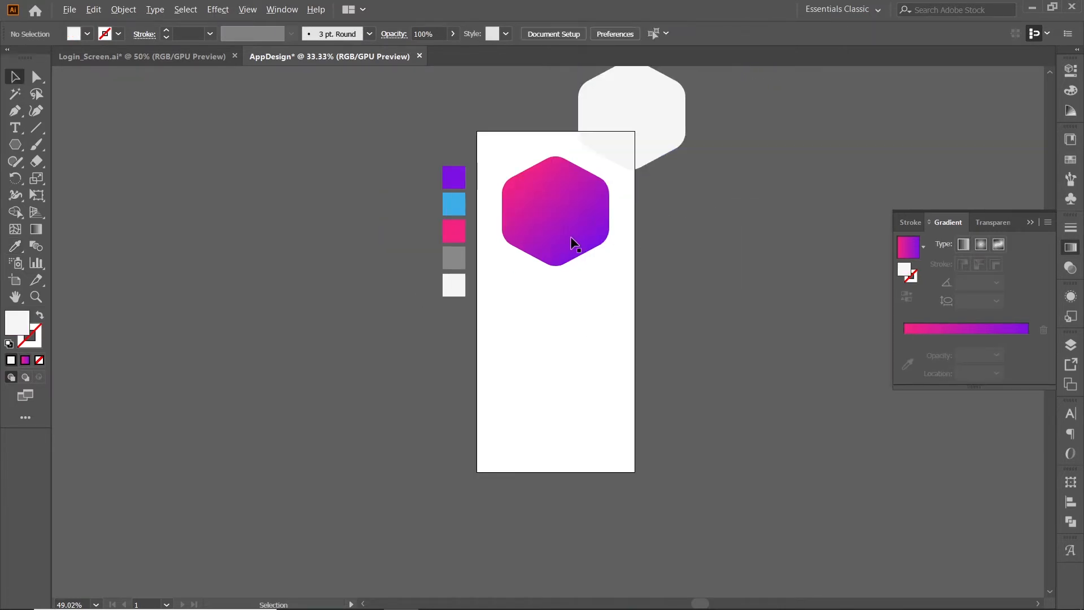
pyautogui.click(581, 232)
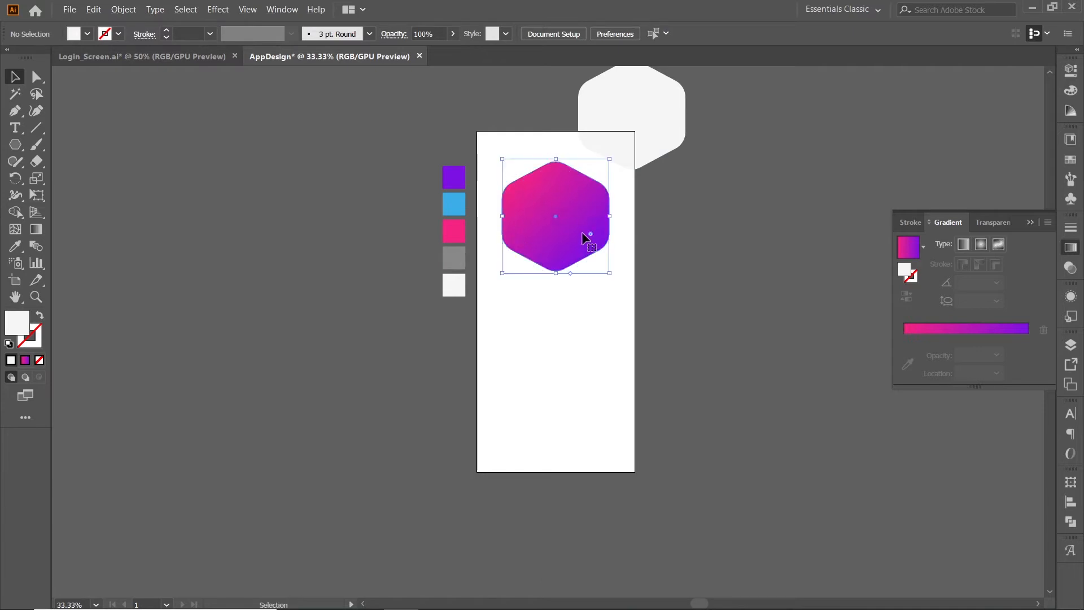
# Duplicate the light grey hexagon down to the artboard's lower-right corner, overlapping its edge.
pyautogui.click(634, 138)
pyautogui.scroll(2, 634, 150)
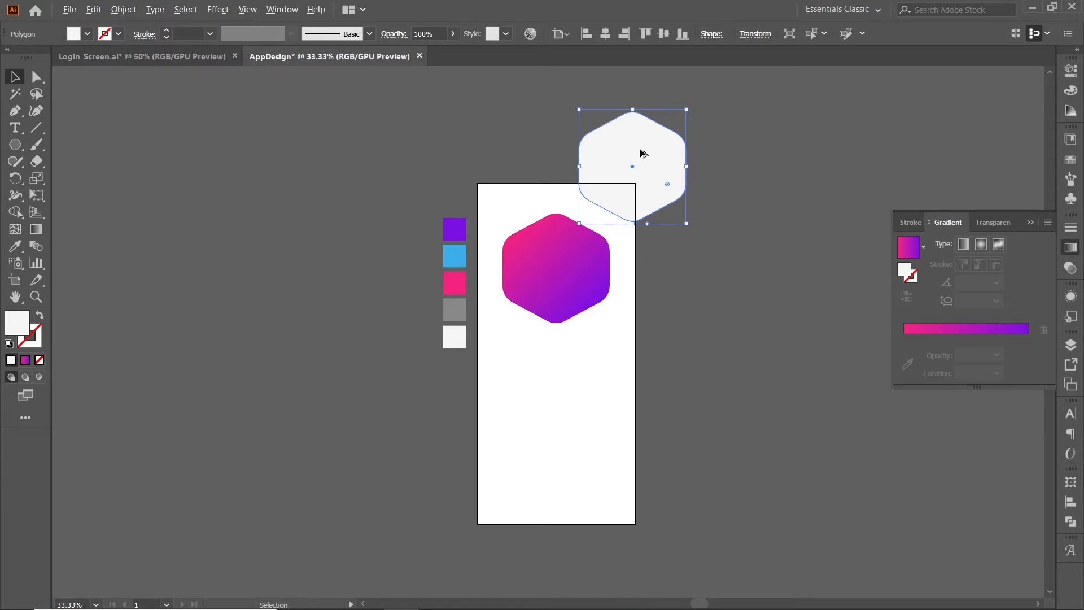
pyautogui.moveTo(641, 151); pyautogui.dragTo(649, 521)
pyautogui.click(691, 442)
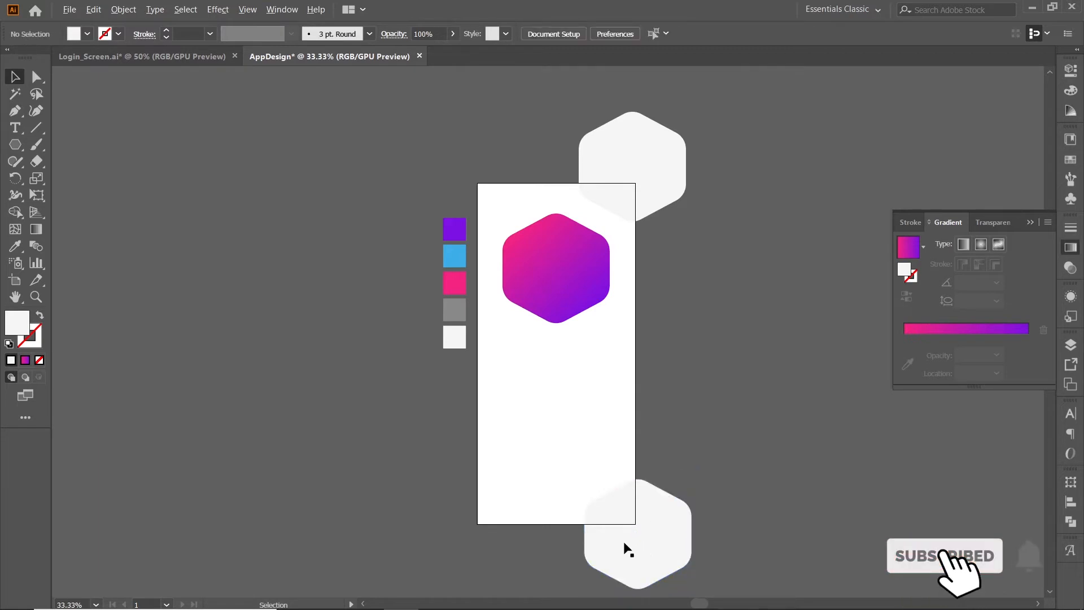
# Nudge the gradient hexagon slightly further down on the artboard.
pyautogui.scroll(1, 626, 550)
pyautogui.moveTo(585, 317); pyautogui.dragTo(598, 355)
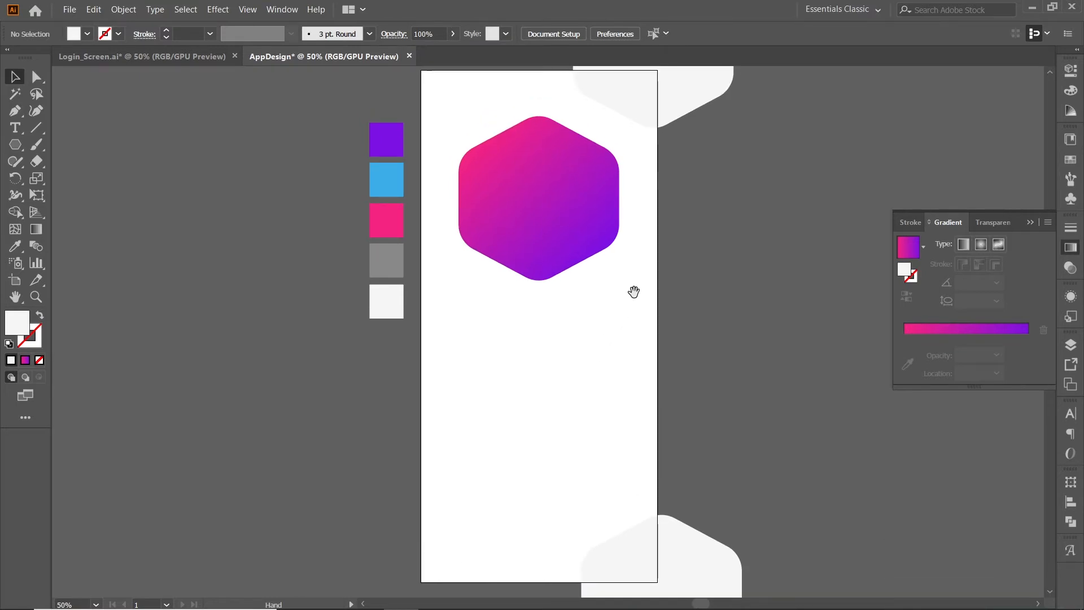
pyautogui.moveTo(671, 236); pyautogui.dragTo(668, 242)
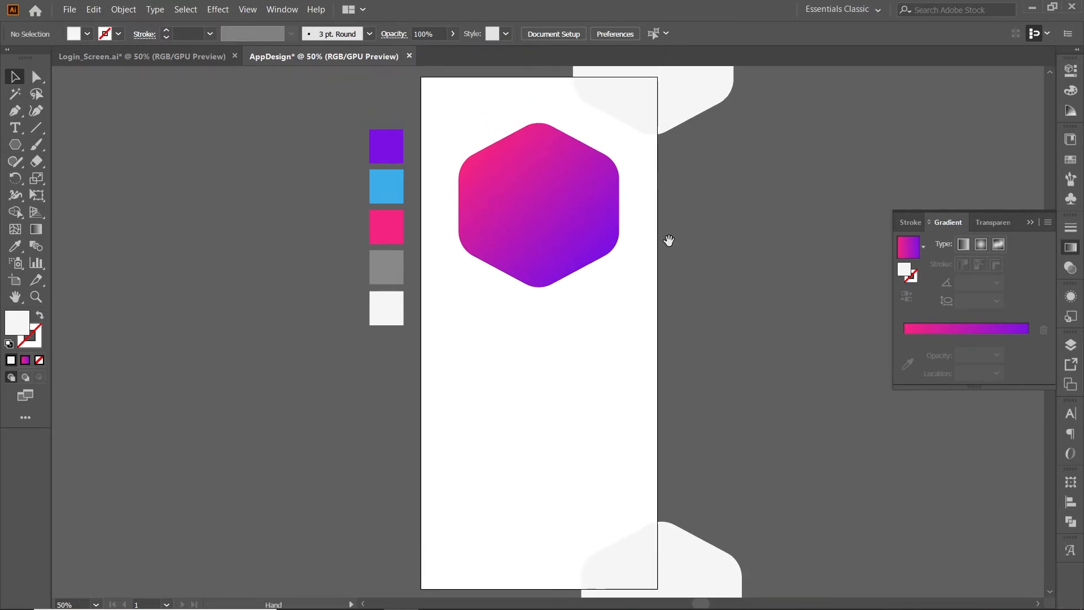
pyautogui.moveTo(538, 227); pyautogui.dragTo(539, 234)
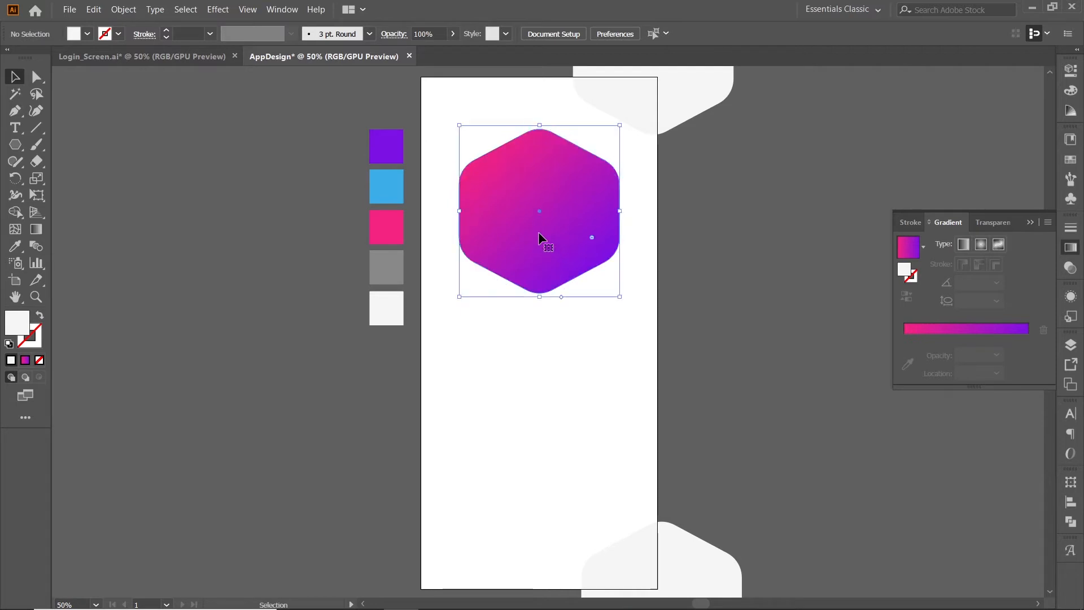
pyautogui.click(709, 284)
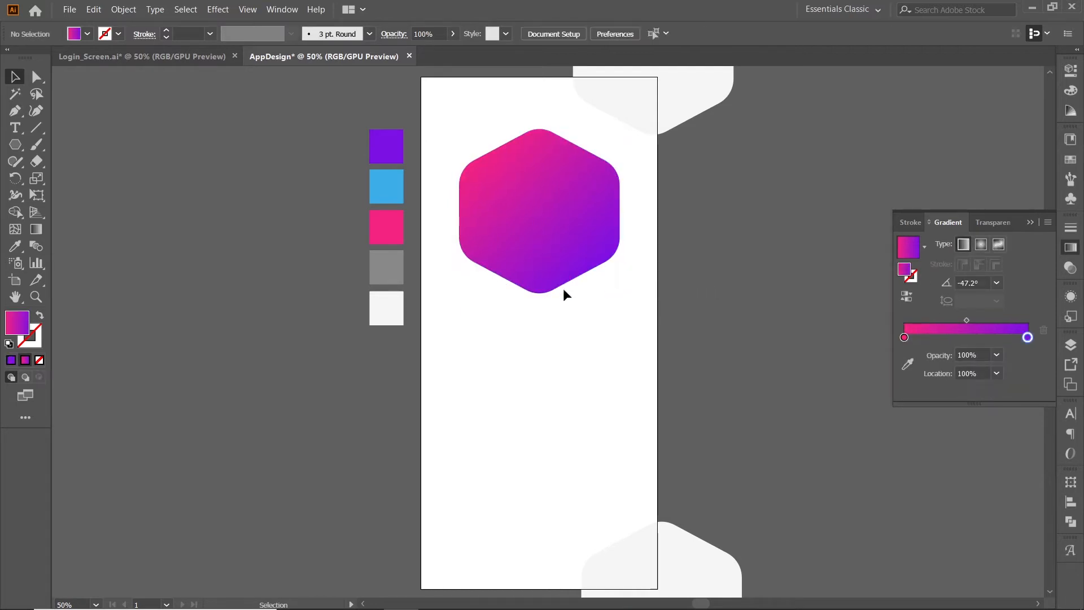
# Duplicate the gradient hexagon and place the copy to its right, level with the original.
pyautogui.click(546, 252)
pyautogui.moveTo(544, 255); pyautogui.dragTo(724, 259)
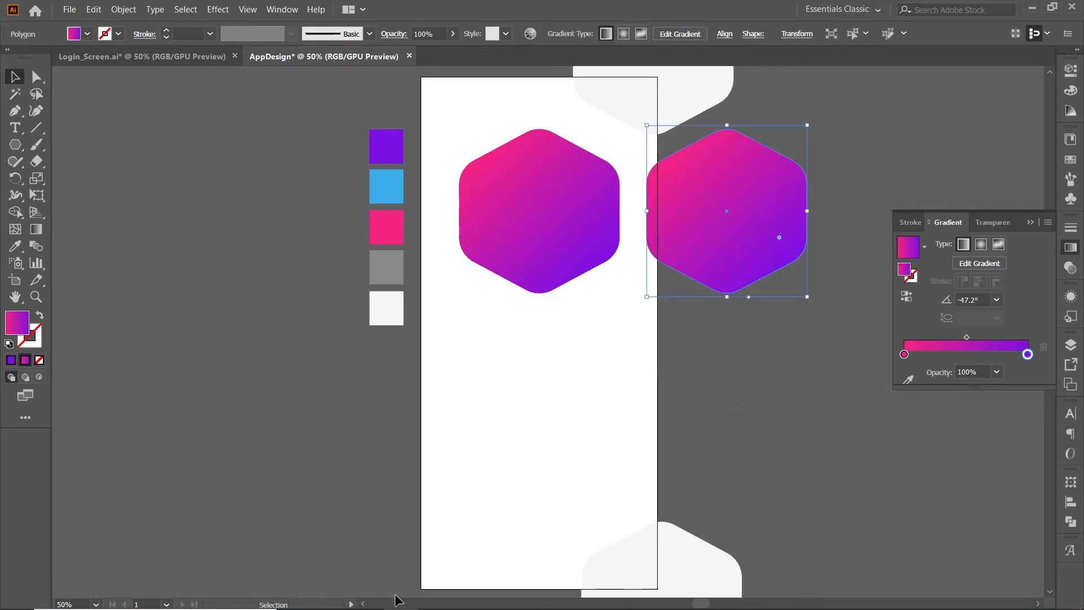
# Place the stock photo of the woman with a phone from the Social Media App folder into the AppDesign document.
pyautogui.moveTo(395, 607)
pyautogui.moveTo(366, 596)
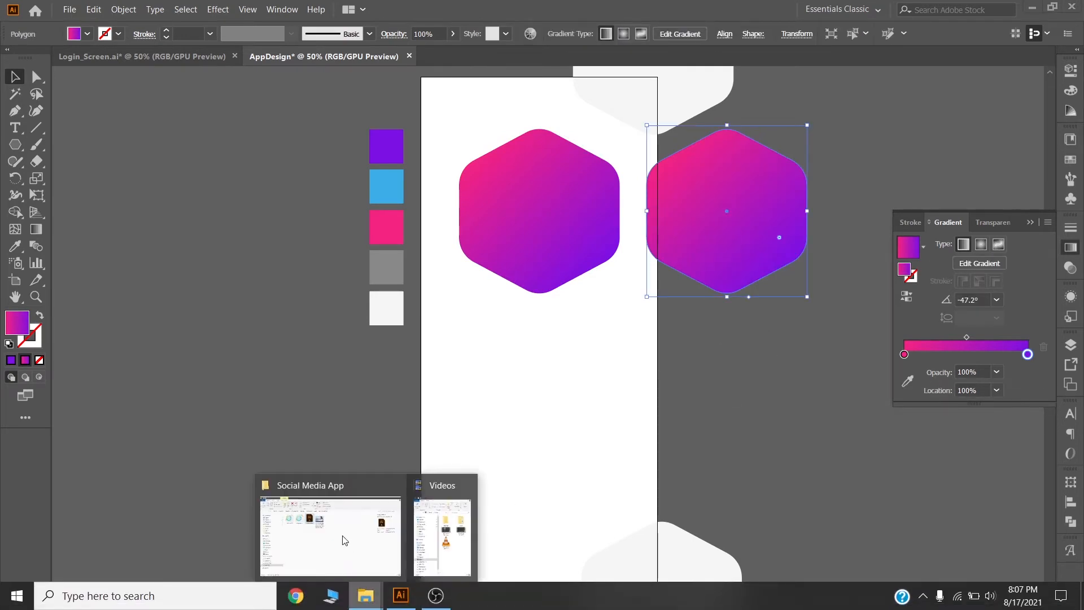
pyautogui.click(331, 520)
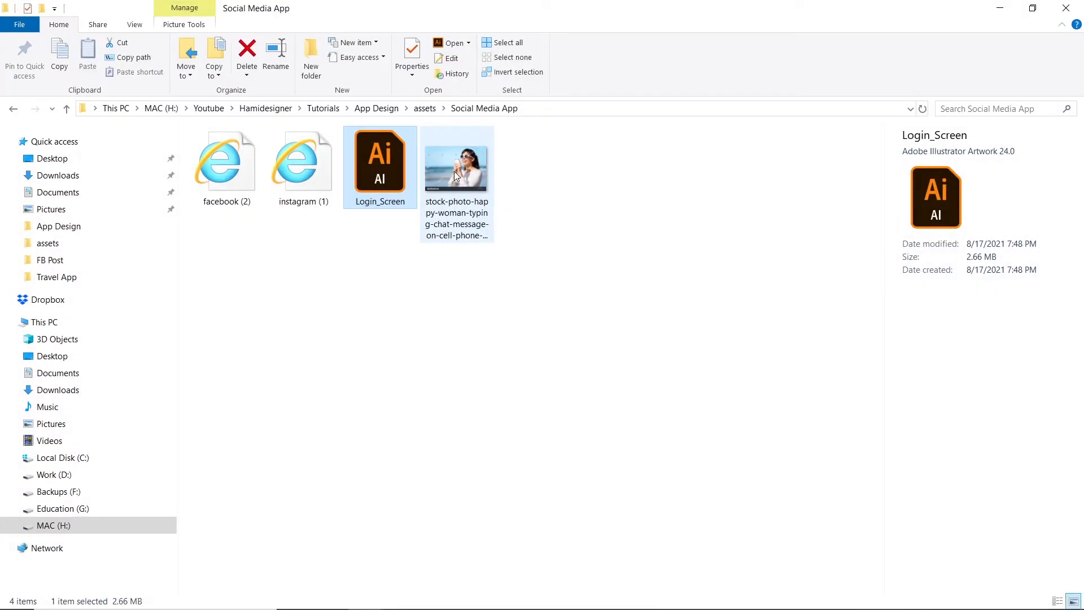
pyautogui.moveTo(454, 171); pyautogui.dragTo(699, 410)
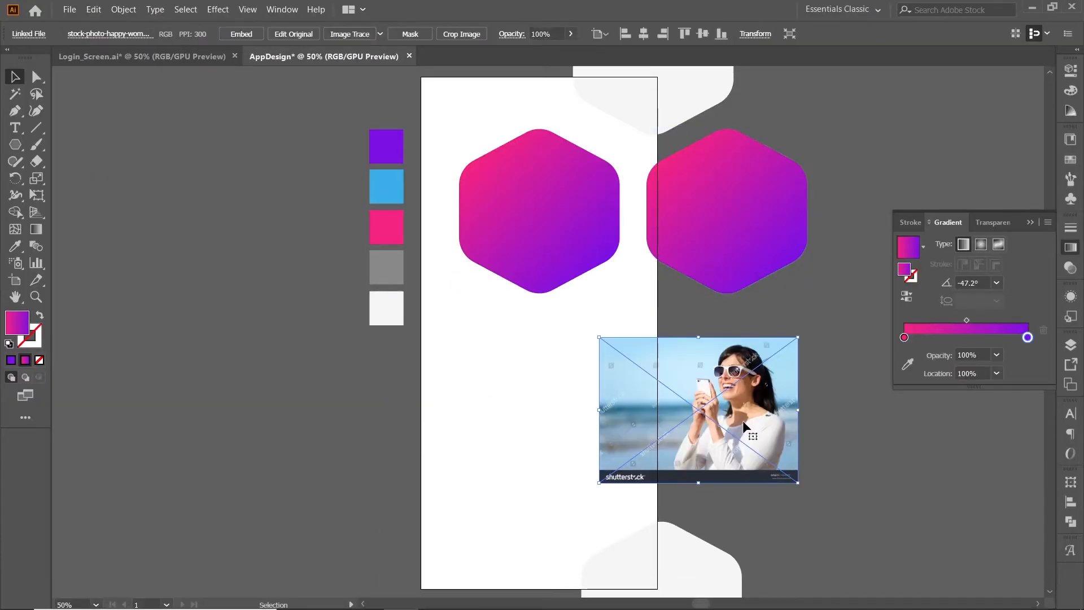
# Enlarge the placed photo proportionally and position it so the woman covers the copied gradient hexagon.
pyautogui.moveTo(799, 484); pyautogui.dragTo(830, 507)
pyautogui.moveTo(723, 450); pyautogui.dragTo(710, 265)
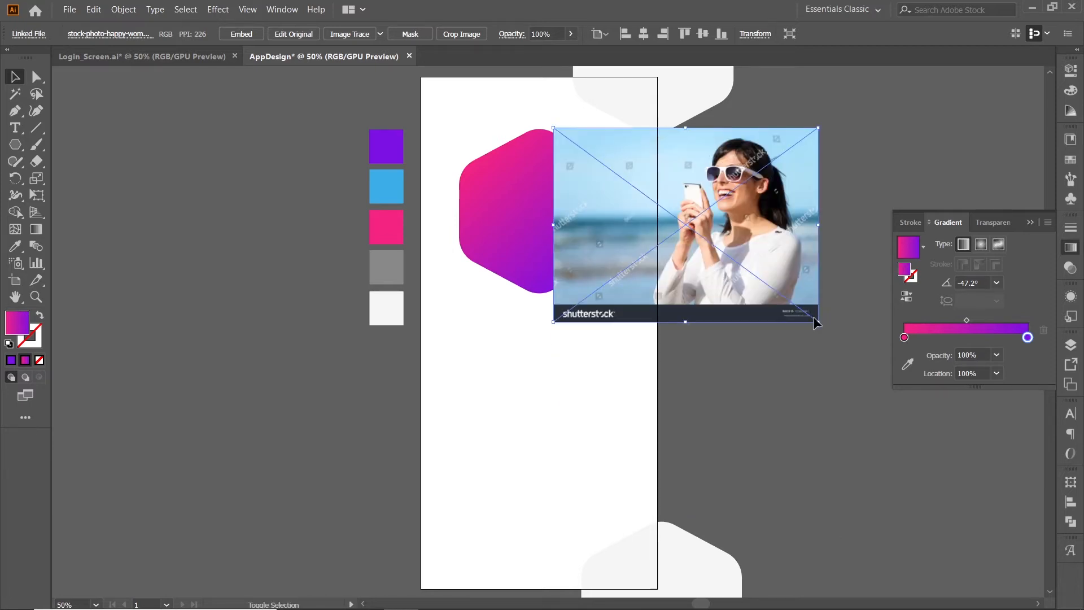
pyautogui.moveTo(818, 322); pyautogui.dragTo(824, 327)
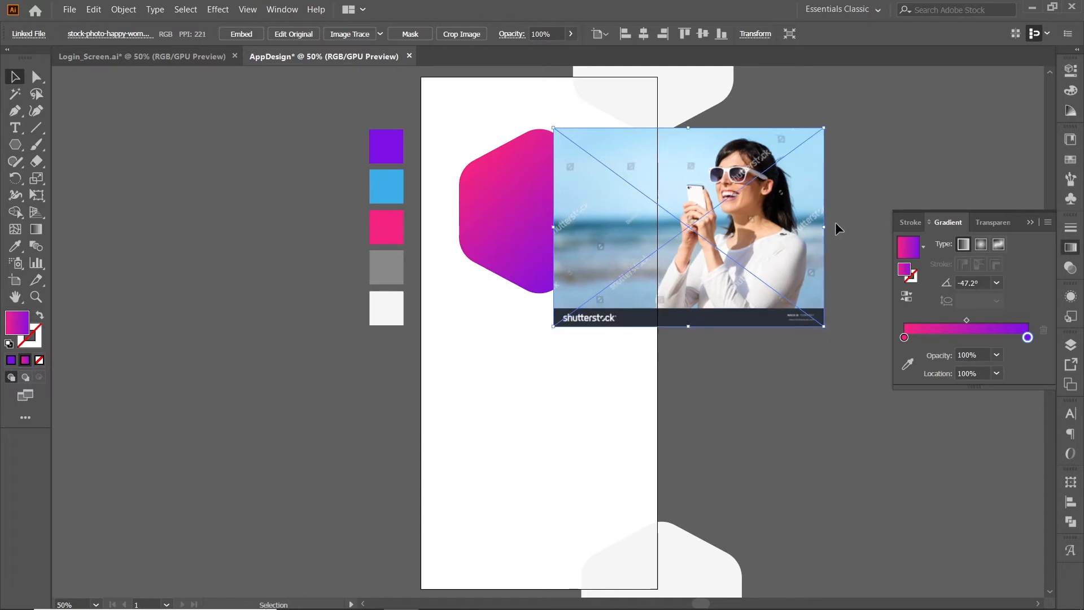
# Bring the copied gradient hexagon in front of the photo and shift it slightly down over the woman.
pyautogui.keyDown('shift'); pyautogui.click(718, 284); pyautogui.keyUp('shift')
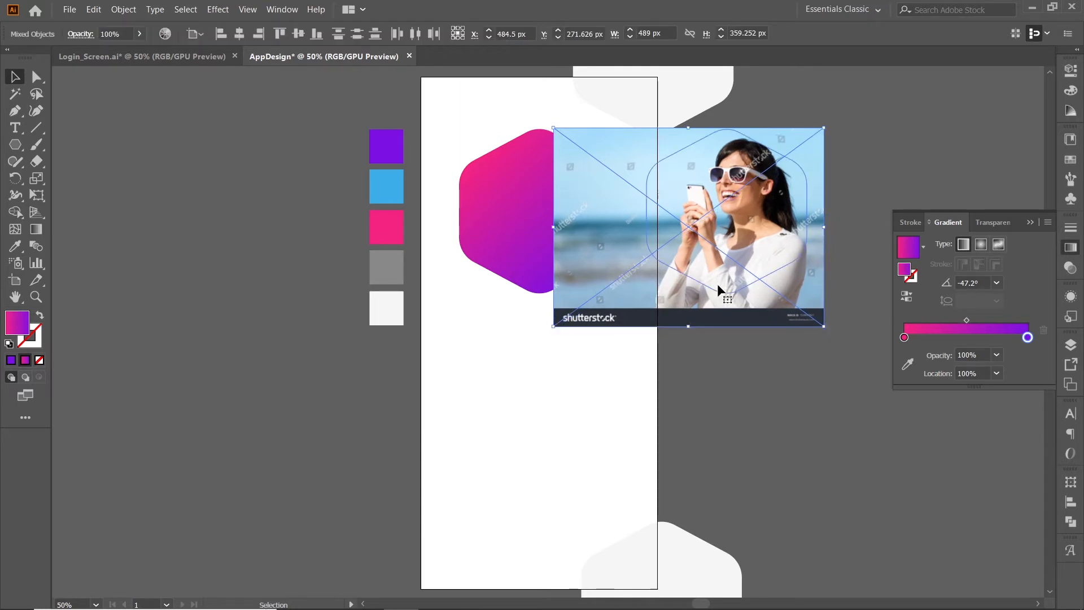
pyautogui.keyDown('shift'); pyautogui.click(758, 308); pyautogui.keyUp('shift')
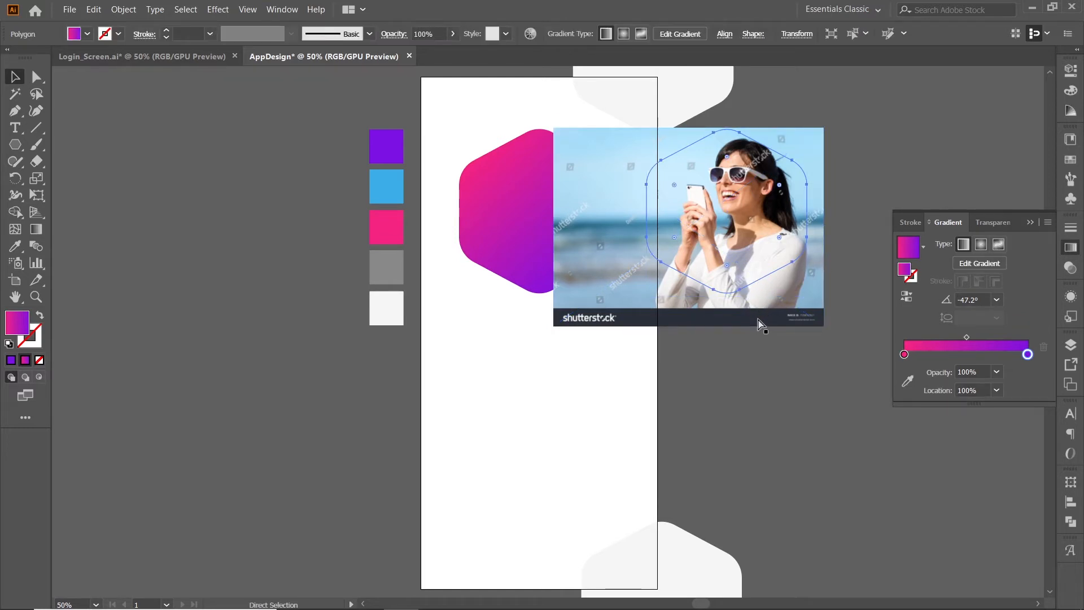
pyautogui.hotkey('ctrl', 'shift', ']')
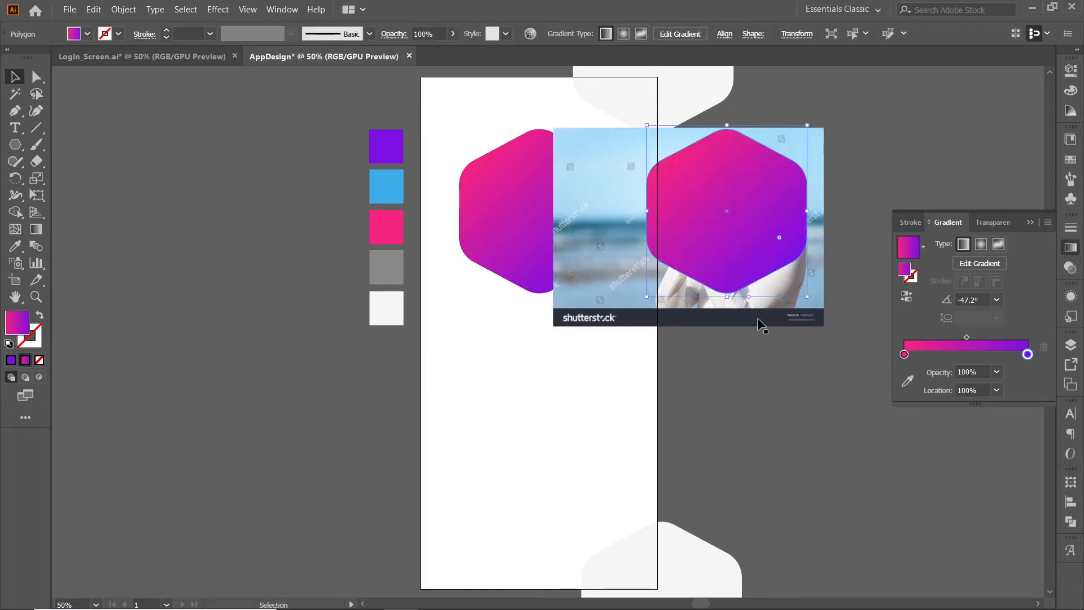
pyautogui.moveTo(757, 211); pyautogui.dragTo(757, 219)
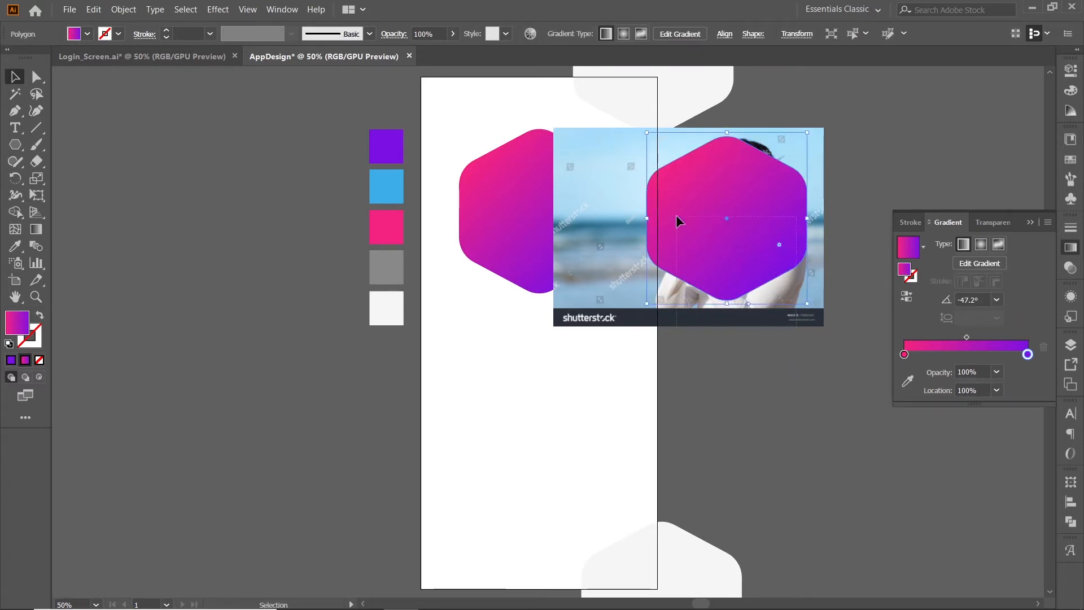
# Make a clipping mask from the photo and the copied hexagon above it.
pyautogui.moveTo(677, 216); pyautogui.dragTo(677, 215)
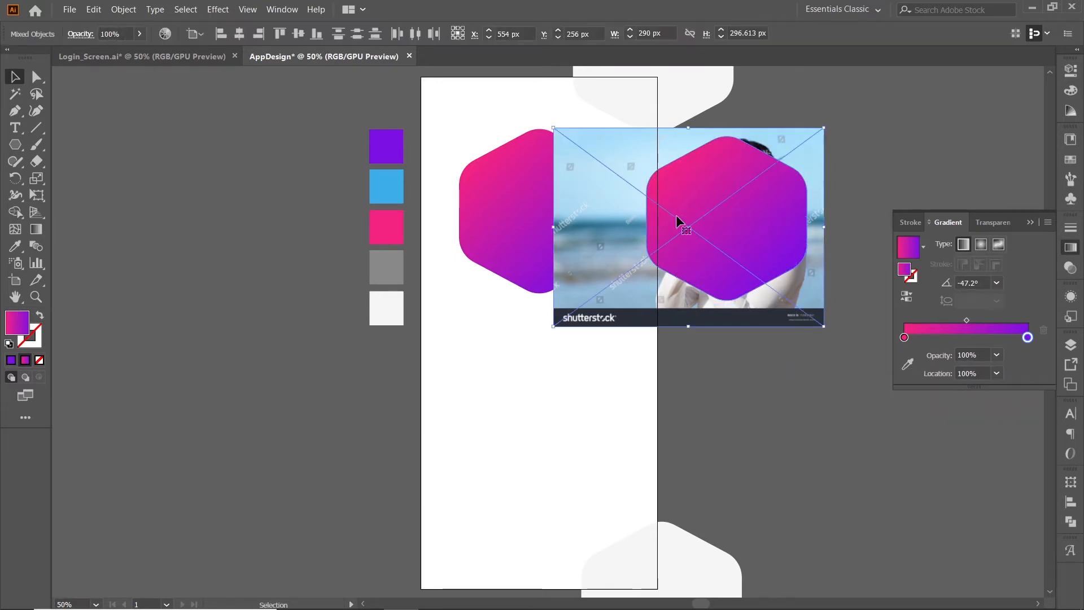
pyautogui.rightClick(735, 268)
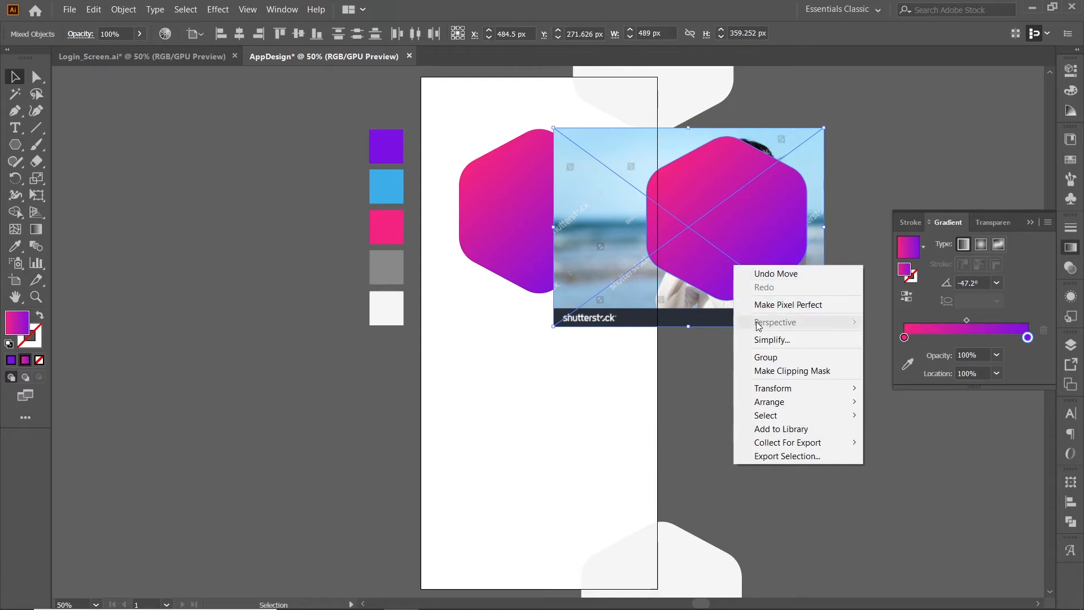
pyautogui.click(775, 371)
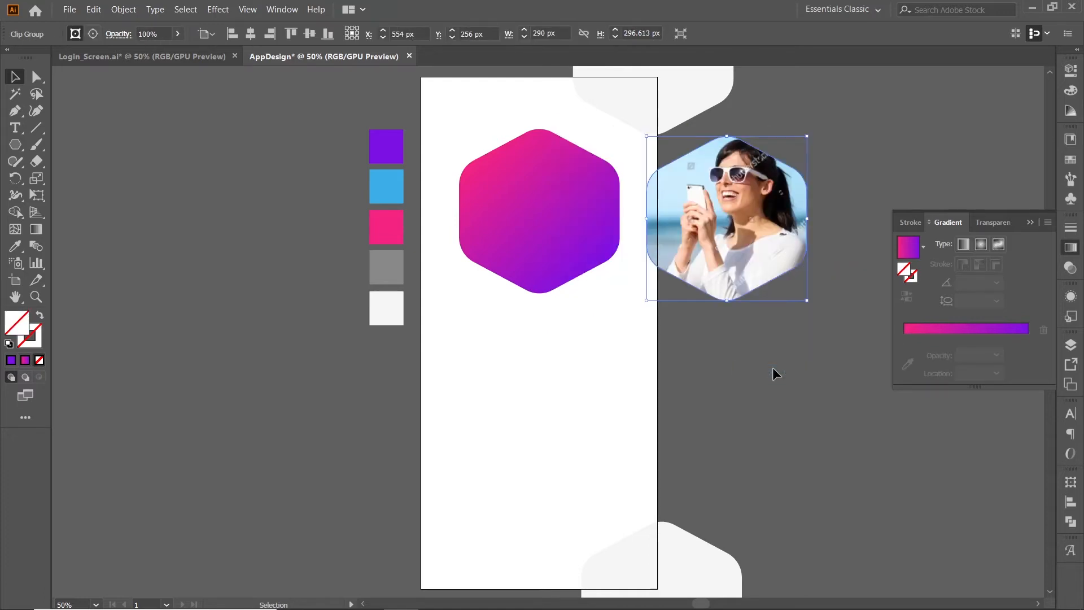
pyautogui.click(773, 323)
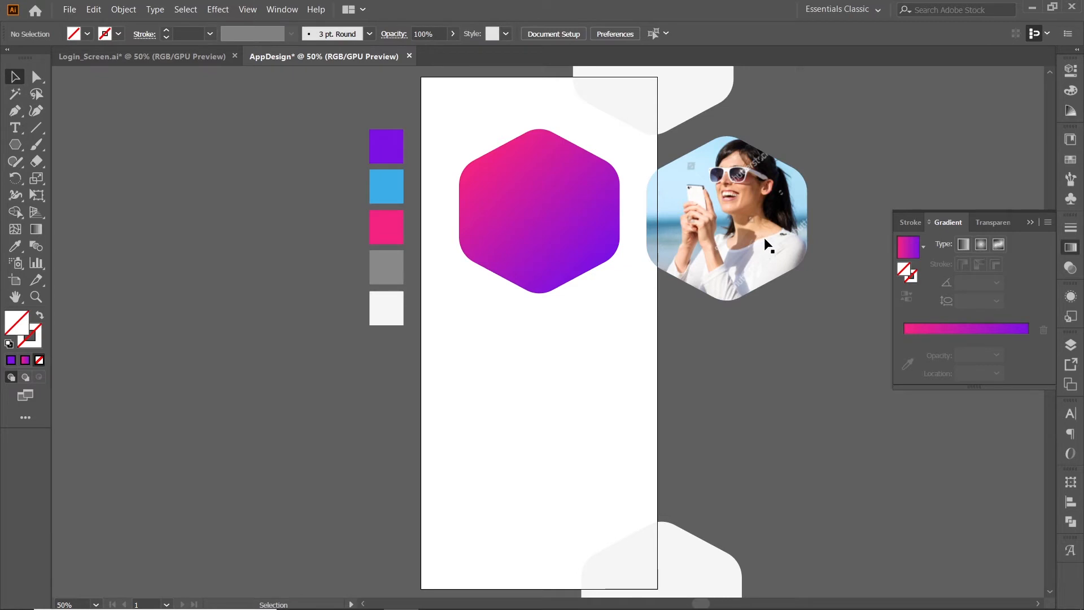
# Move the clipped photo onto the gradient hexagon on the artboard and align their centres horizontally and vertically.
pyautogui.moveTo(768, 245); pyautogui.dragTo(578, 231)
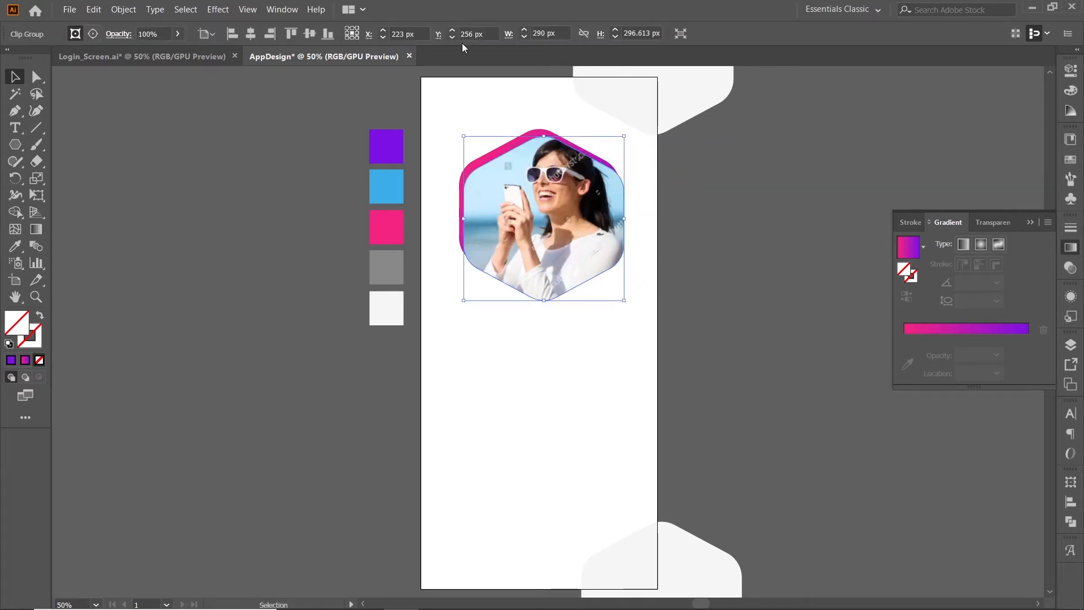
pyautogui.click(250, 34)
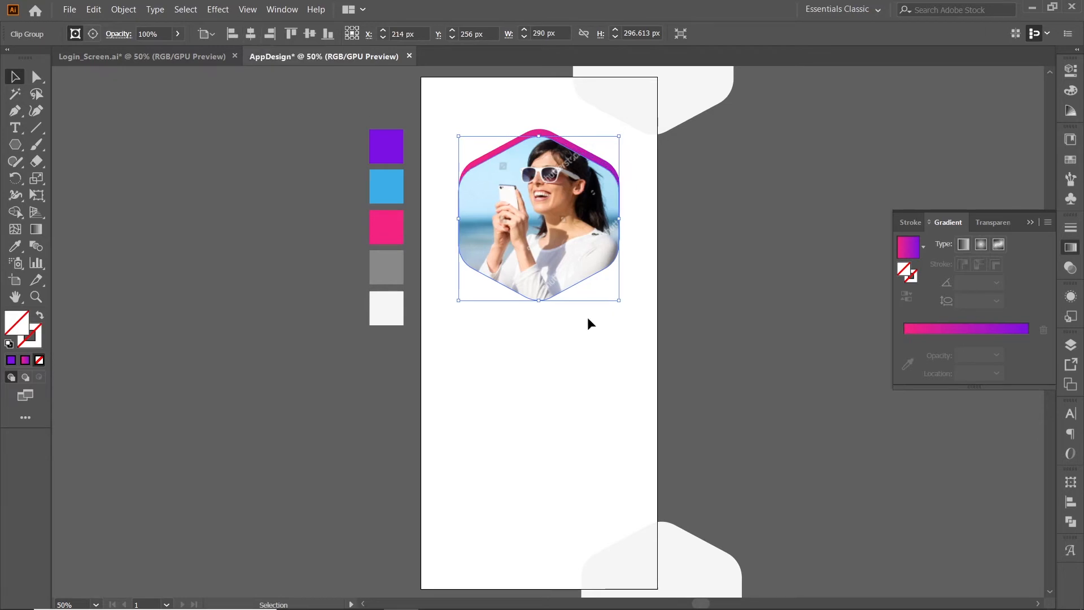
pyautogui.moveTo(603, 317); pyautogui.dragTo(529, 182)
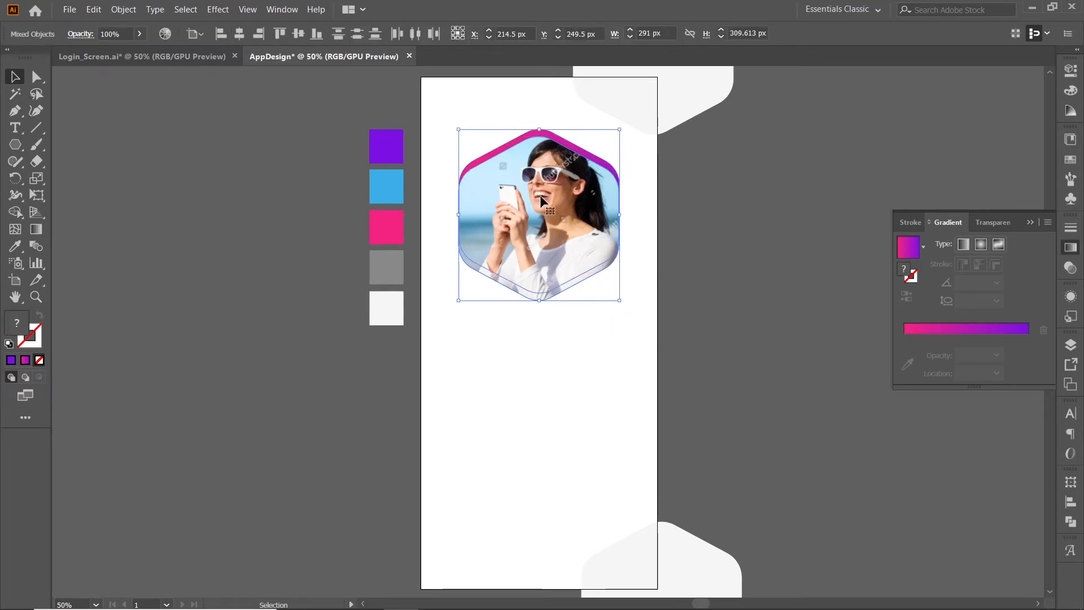
pyautogui.click(522, 137)
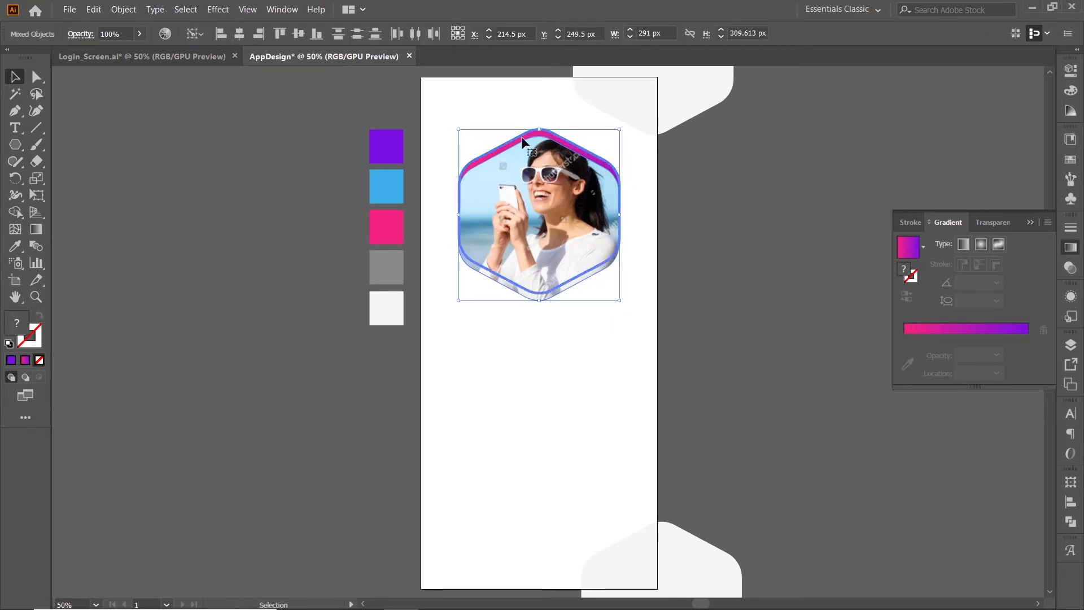
pyautogui.click(293, 36)
pyautogui.click(609, 334)
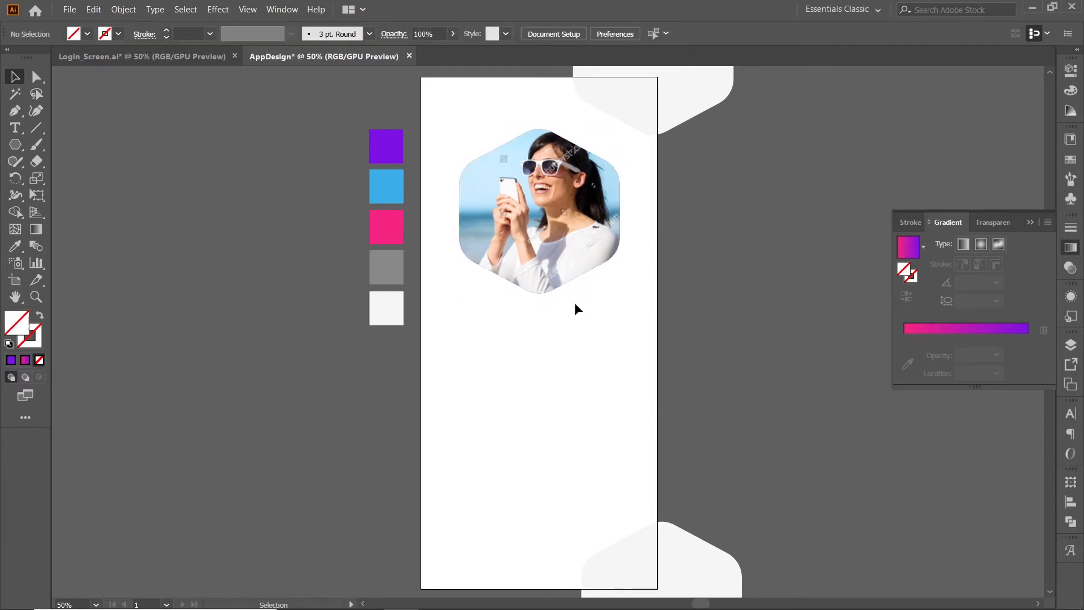
# Send the clipped photo behind the gradient hexagon.
pyautogui.click(521, 233)
pyautogui.click(547, 331)
pyautogui.click(553, 247)
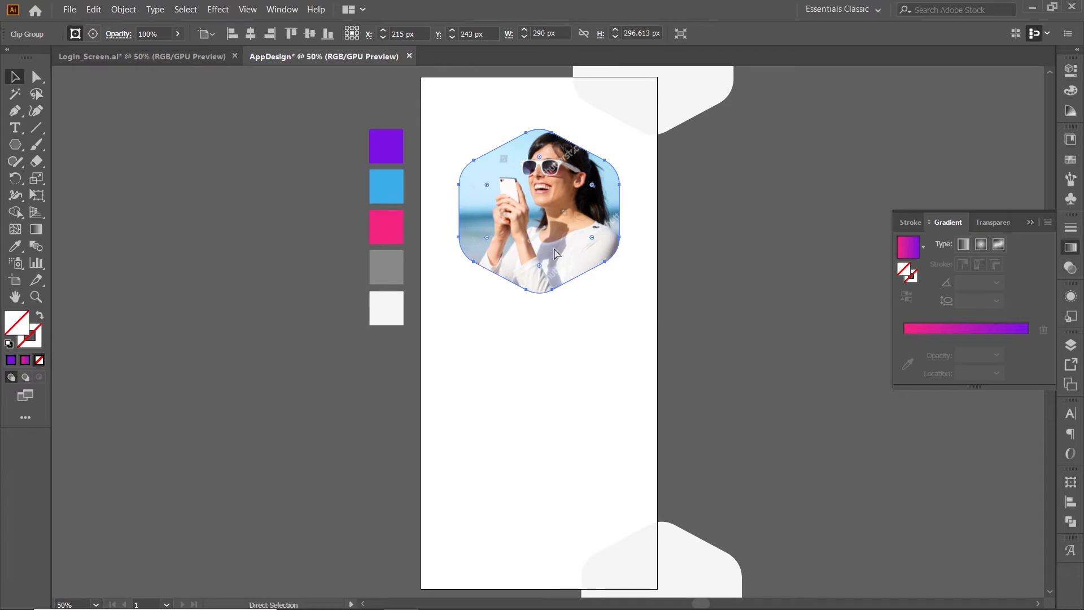
pyautogui.hotkey('ctrl', '[')
pyautogui.click(595, 386)
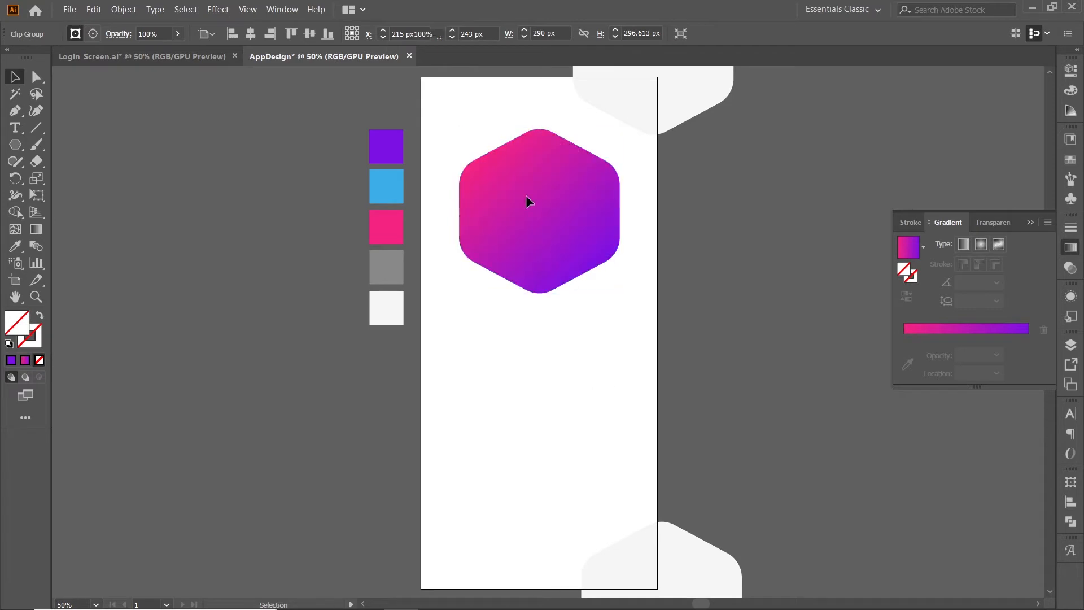
# Set the gradient hexagon's opacity to 80%.
pyautogui.click(527, 196)
pyautogui.click(443, 30)
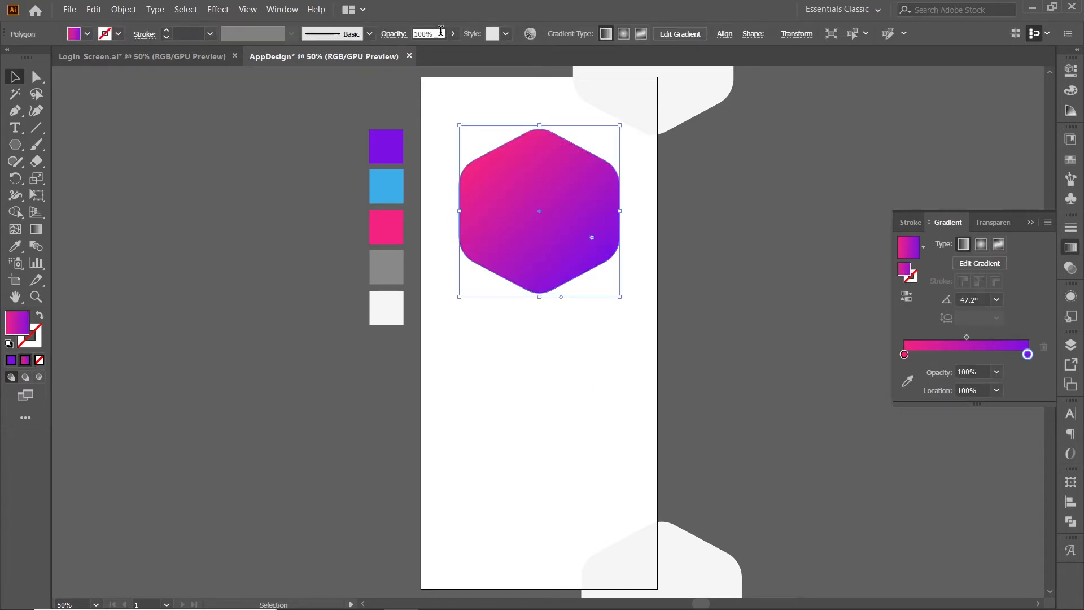
pyautogui.write('80')
pyautogui.press('Return')
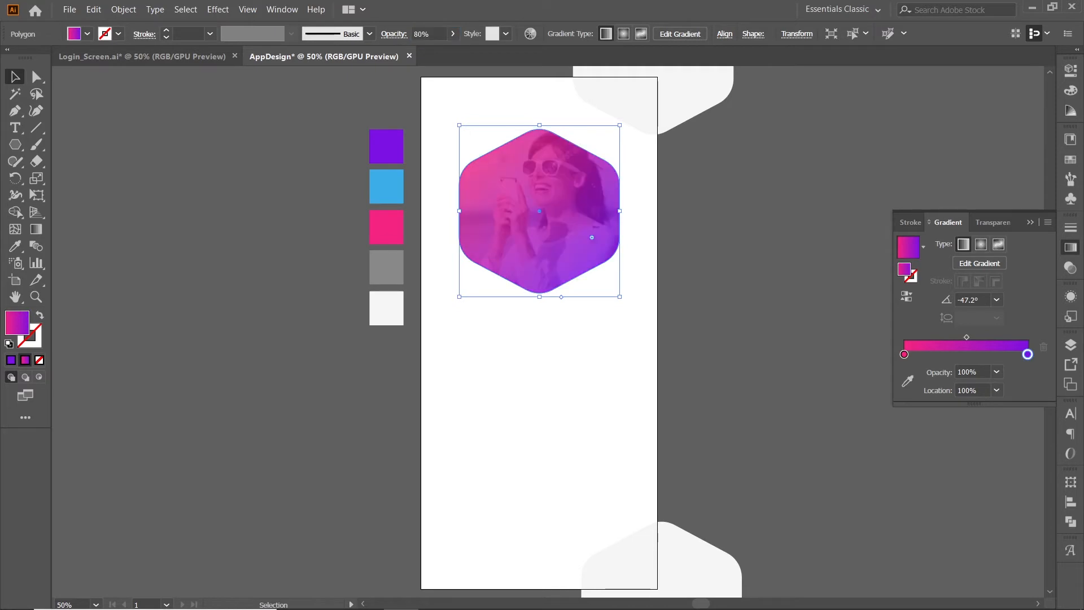
pyautogui.click(571, 316)
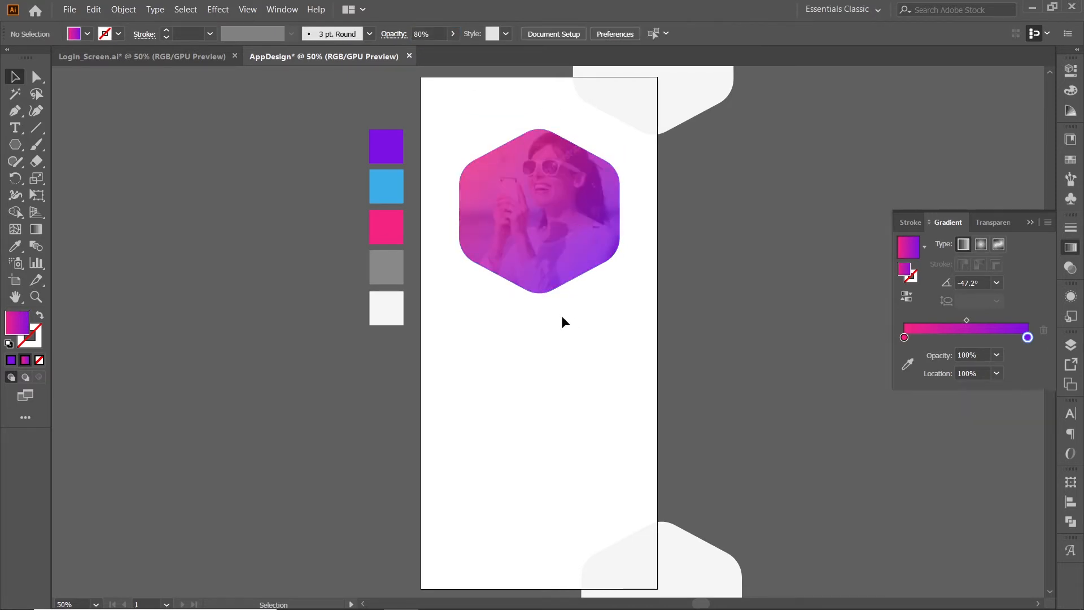
# Create an 80 x 80 px circle on the gradient hexagon with the Ellipse tool.
pyautogui.click(14, 146)
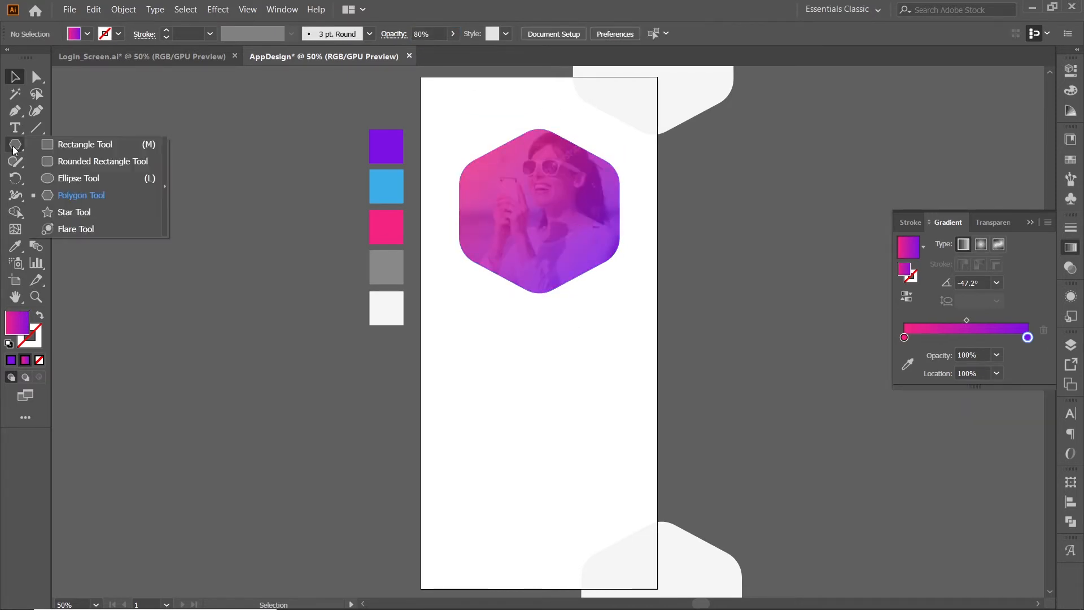
pyautogui.click(53, 180)
pyautogui.click(480, 209)
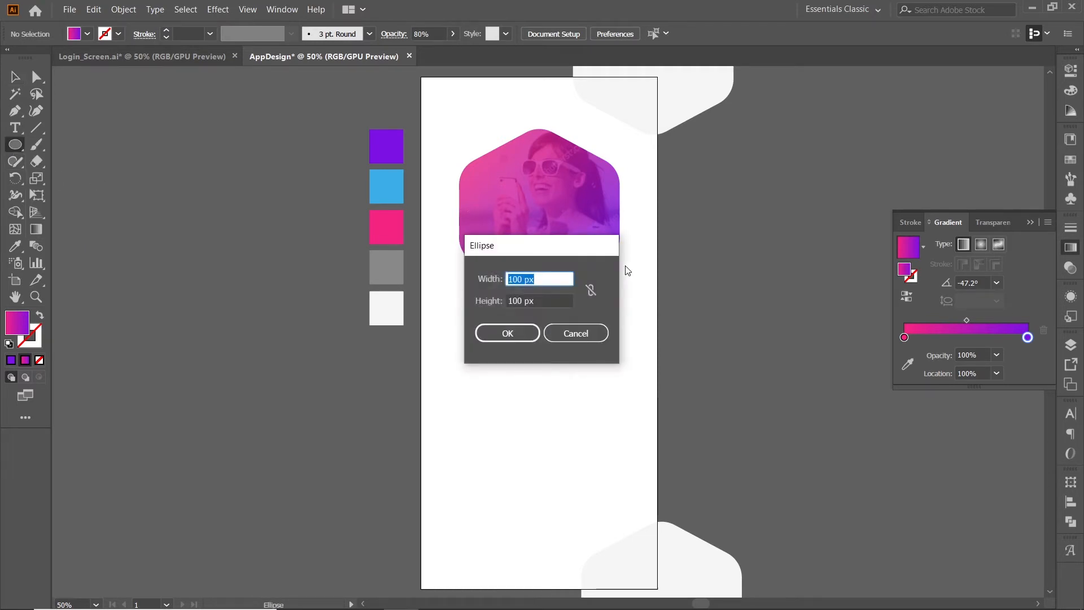
pyautogui.write('80')
pyautogui.press('Tab')
pyautogui.write('8')
pyautogui.press('Tab')
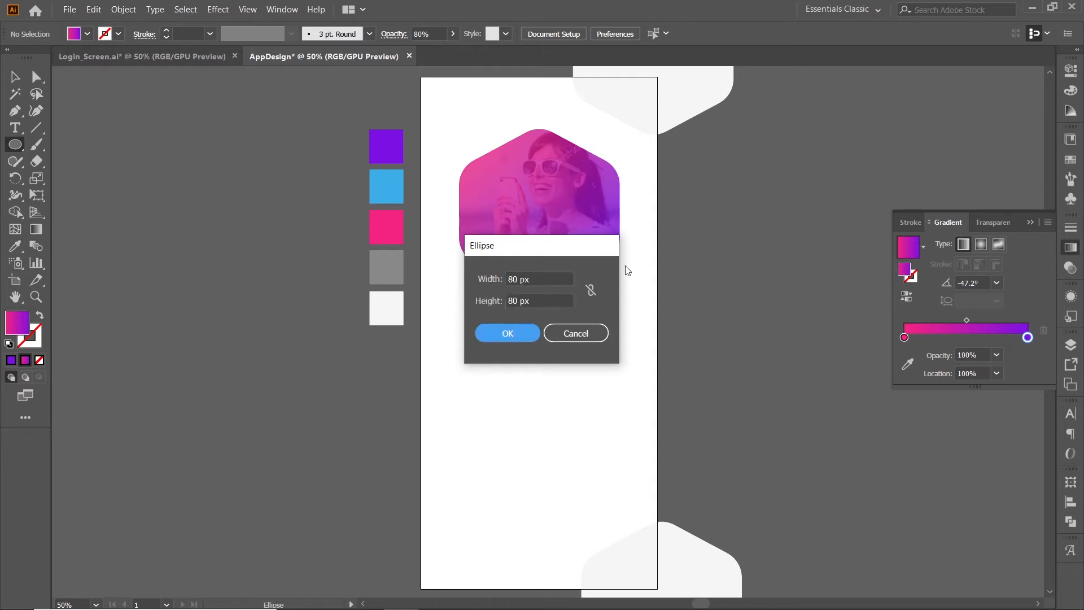
pyautogui.click(500, 332)
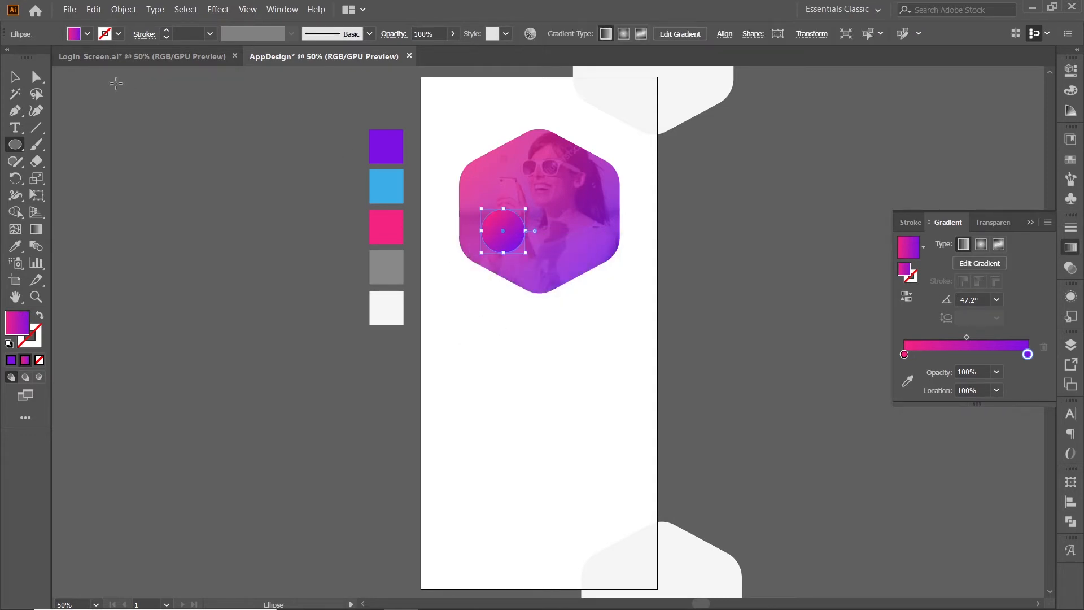
# Move the circle over the hexagon's upper-left corner and fill it with the artboard's white.
pyautogui.click(19, 85)
pyautogui.moveTo(497, 247); pyautogui.dragTo(469, 178)
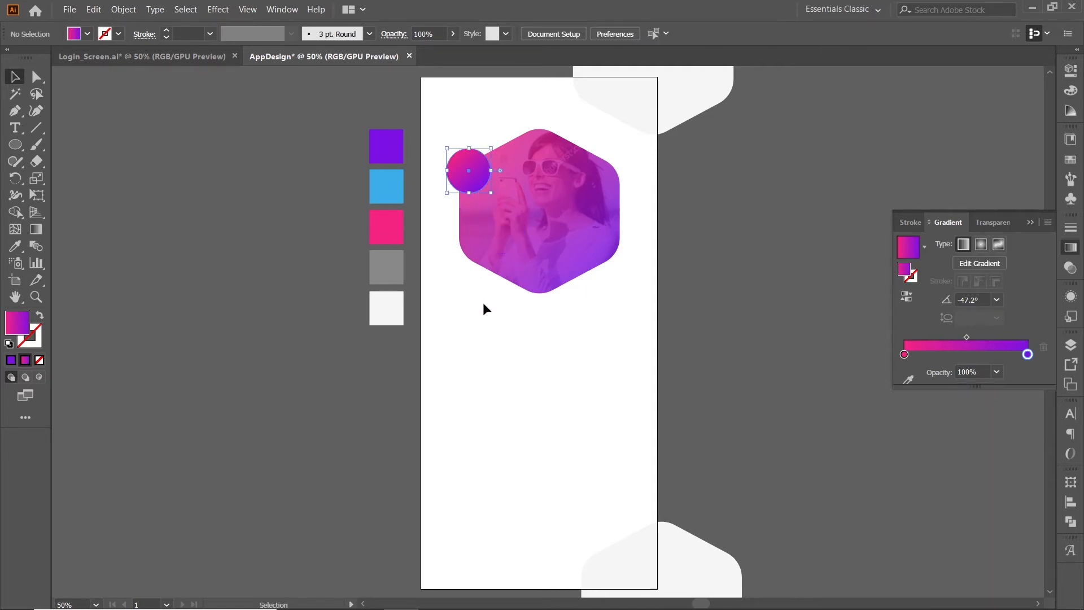
pyautogui.press('i')
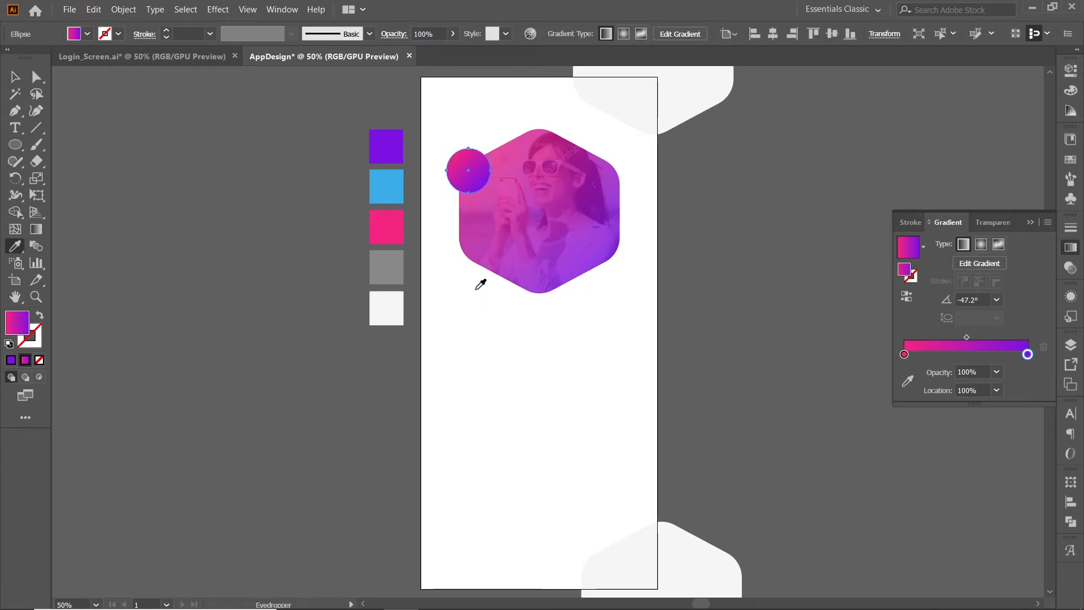
pyautogui.click(481, 284)
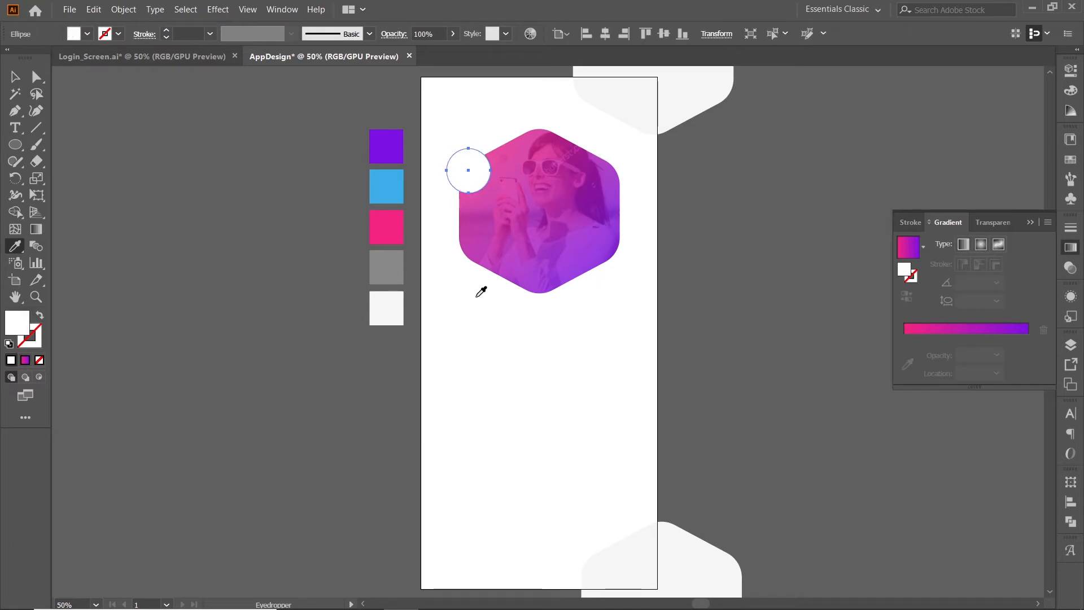
pyautogui.press('v')
pyautogui.click(457, 166)
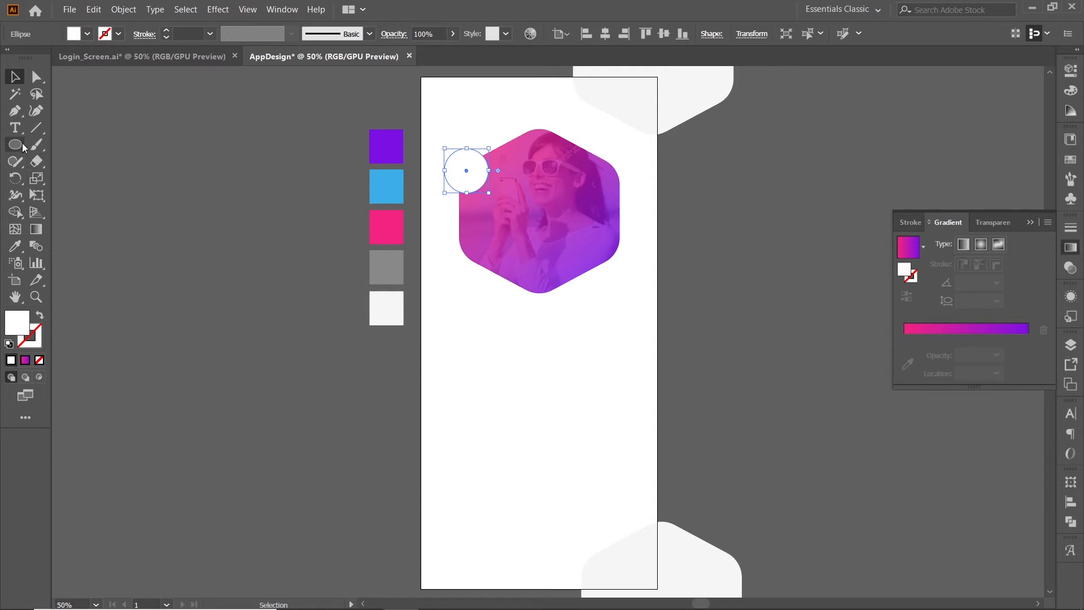
# Create a 46 x 6 px rounded rectangle with a 6 px corner radius over the white circle.
pyautogui.moveTo(22, 143); pyautogui.dragTo(55, 164)
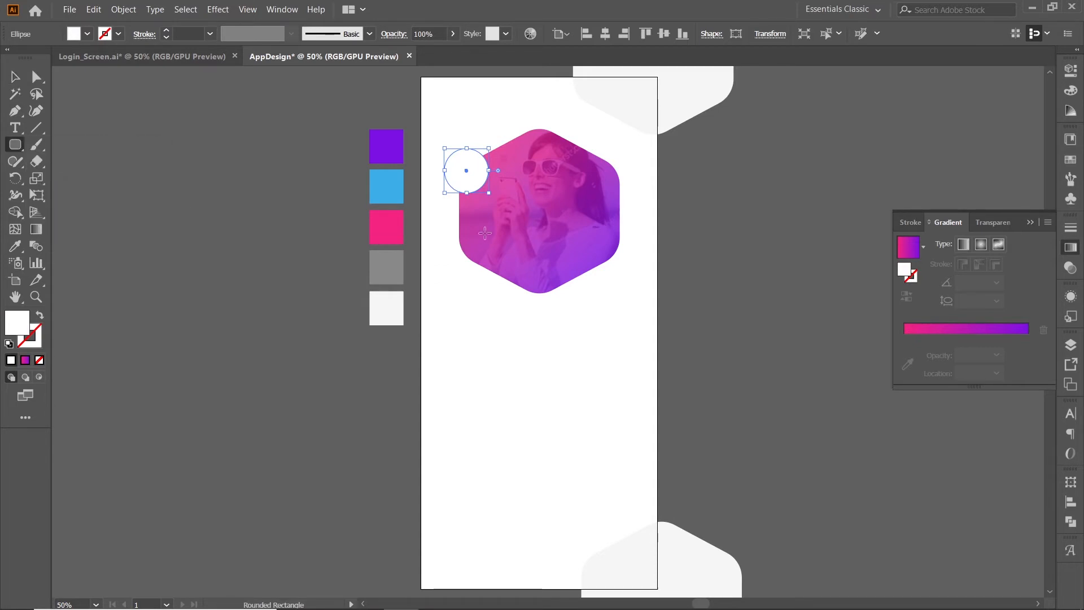
pyautogui.click(510, 208)
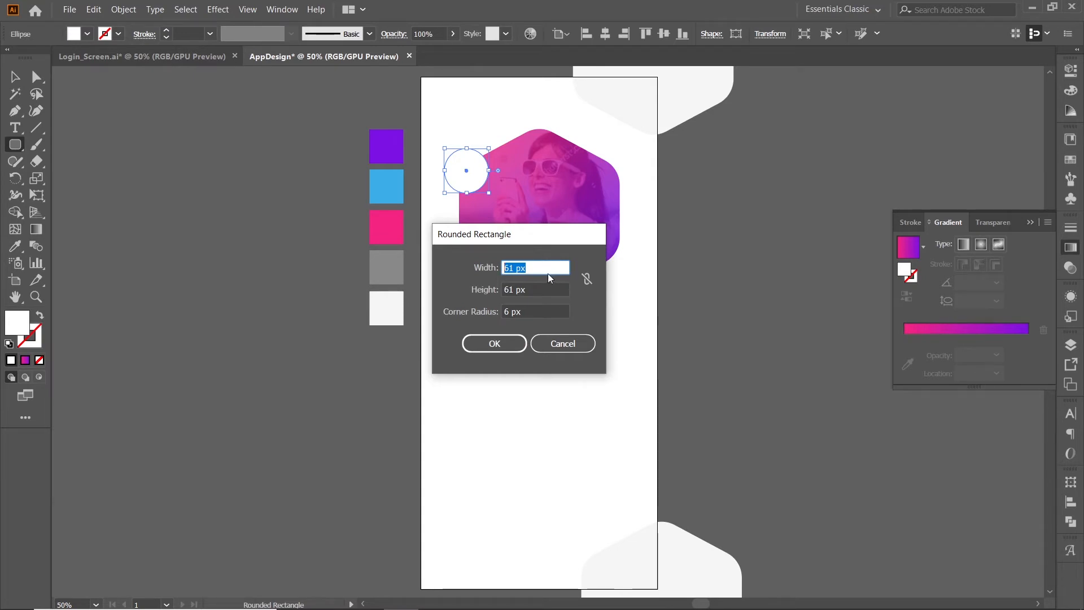
pyautogui.write('46')
pyautogui.press('Tab')
pyautogui.write('6')
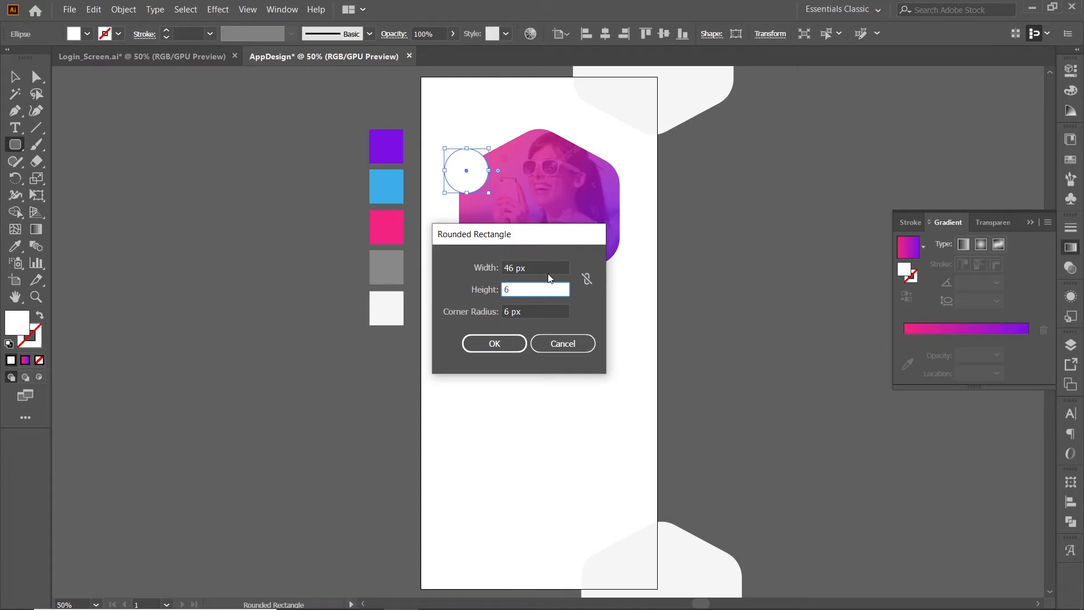
pyautogui.press('Tab')
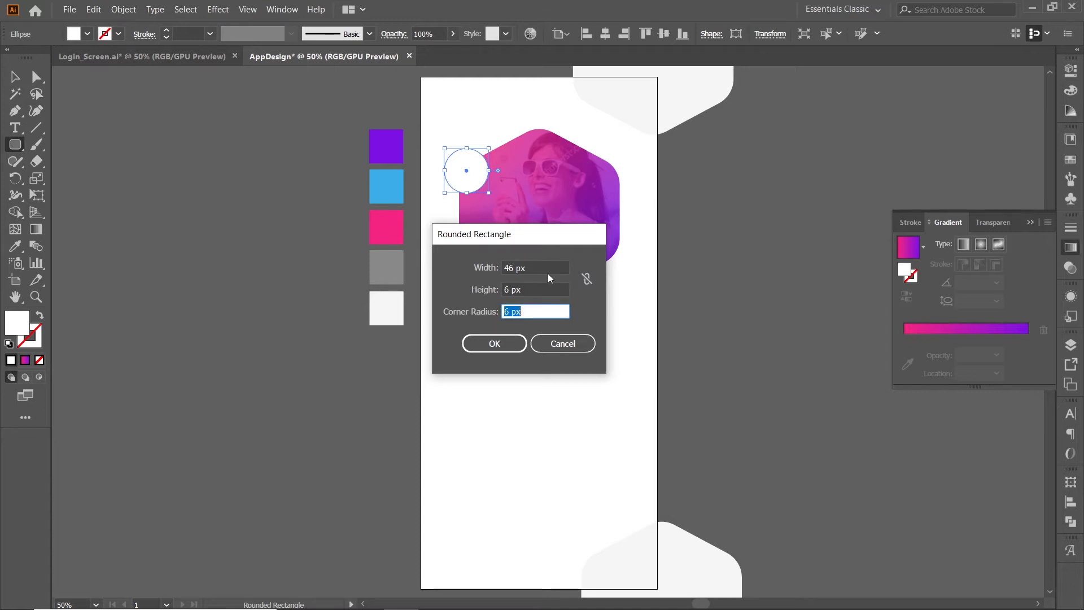
pyautogui.click(484, 346)
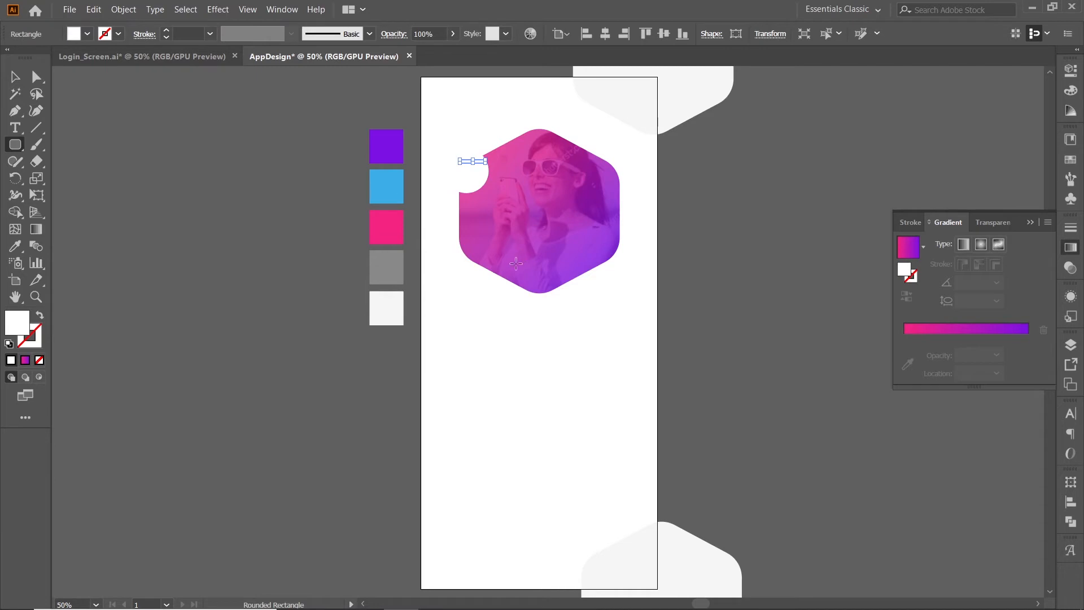
# Fill the small rounded bar with the pink-to-purple linear gradient.
pyautogui.click(15, 76)
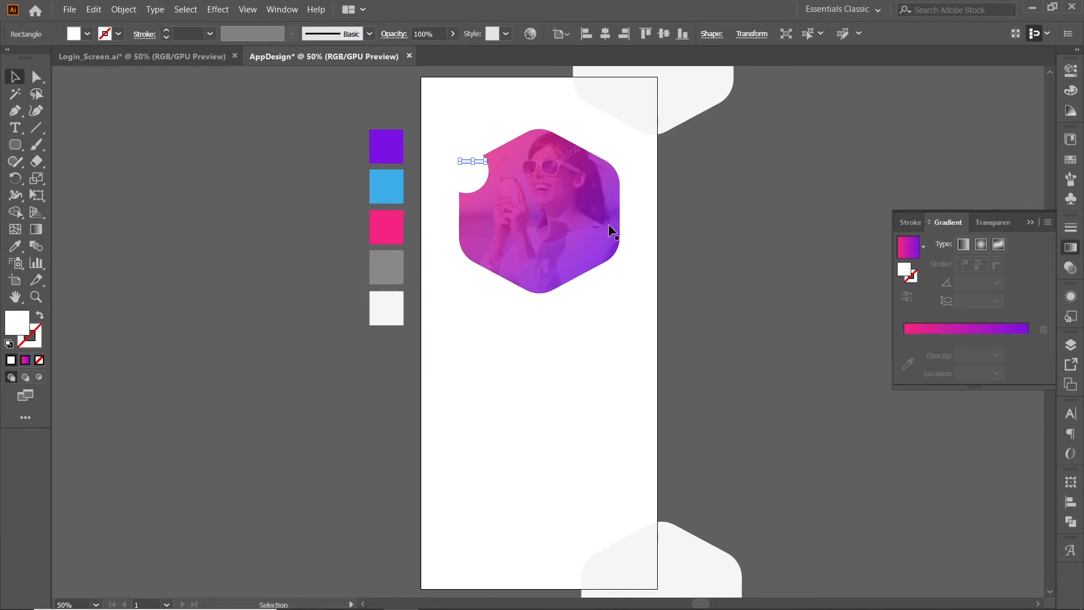
pyautogui.click(969, 335)
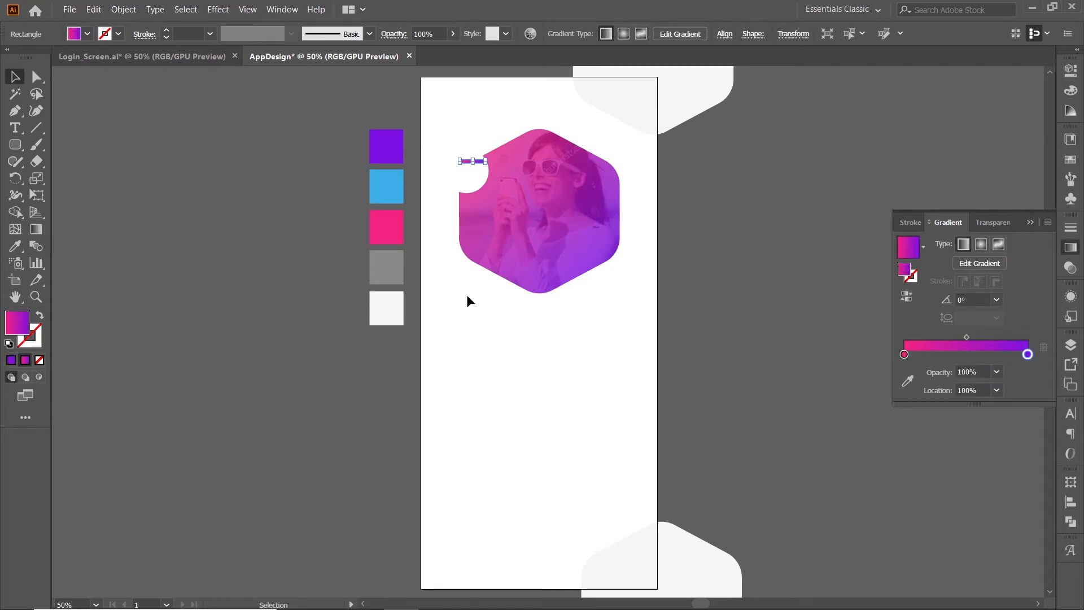
pyautogui.click(566, 376)
# Move the gradient bar inside the white circle and duplicate it twice below, shortening each copy from its left end.
pyautogui.scroll(2, 472, 152)
pyautogui.scroll(3, 473, 171)
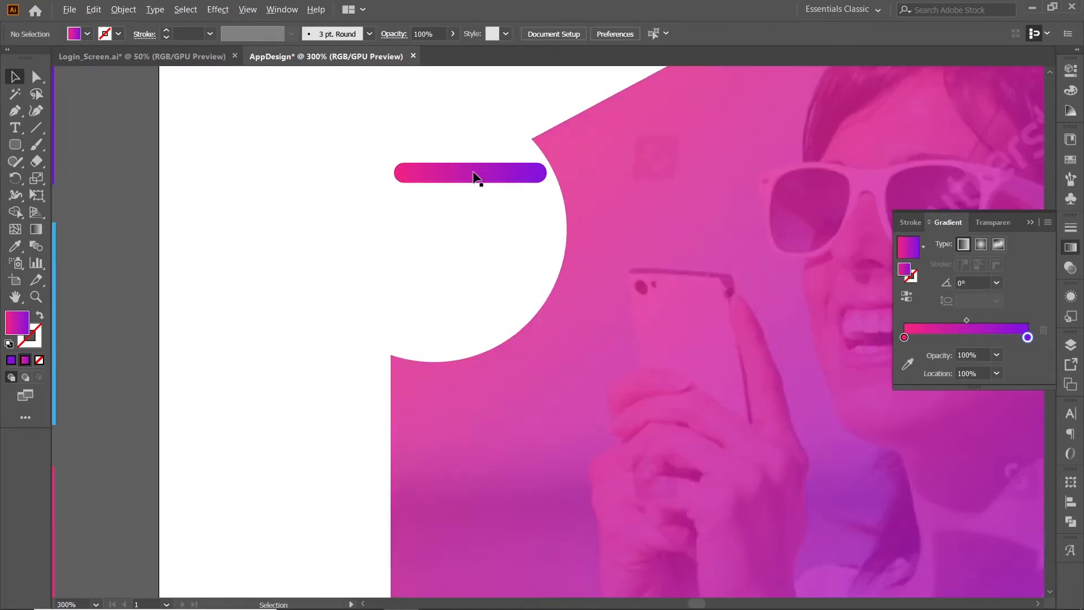
pyautogui.moveTo(475, 176); pyautogui.dragTo(445, 240)
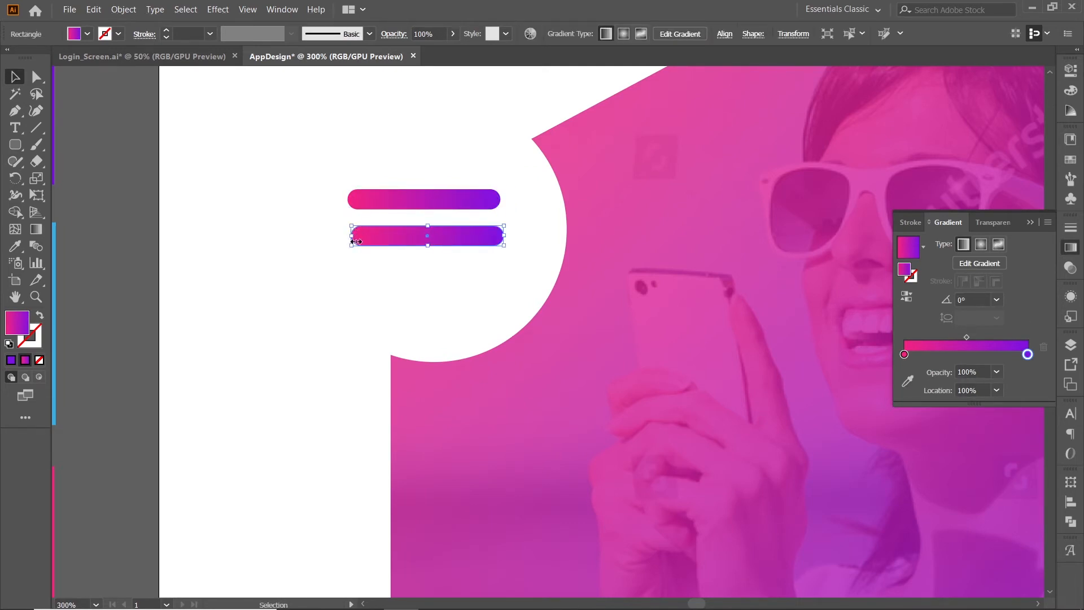
pyautogui.moveTo(355, 238); pyautogui.dragTo(402, 237)
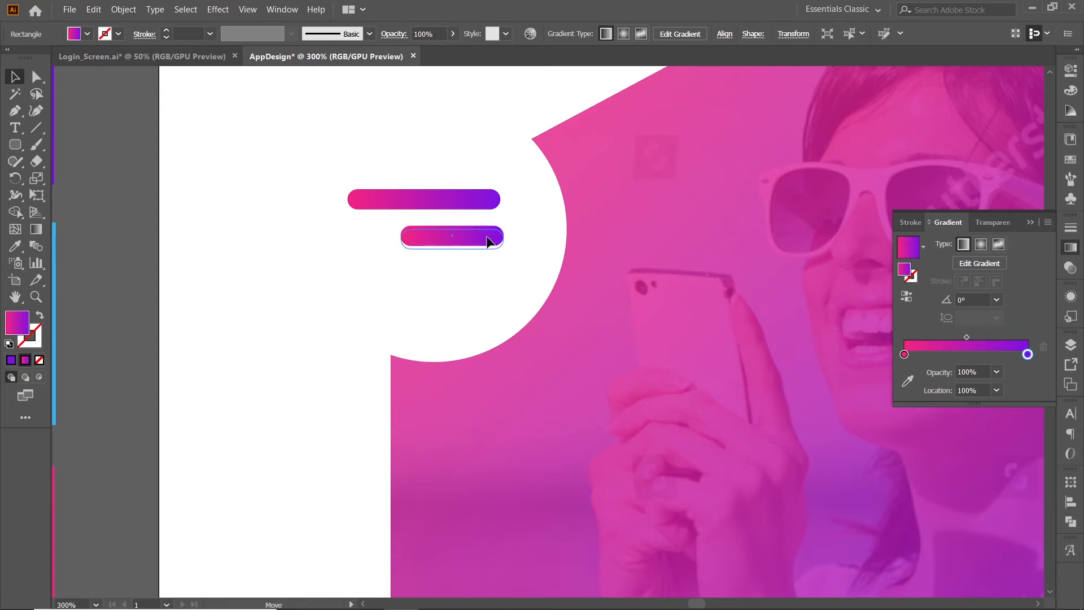
pyautogui.keyDown('alt'); pyautogui.moveTo(481, 247); pyautogui.dragTo(482, 283); pyautogui.keyUp('alt')
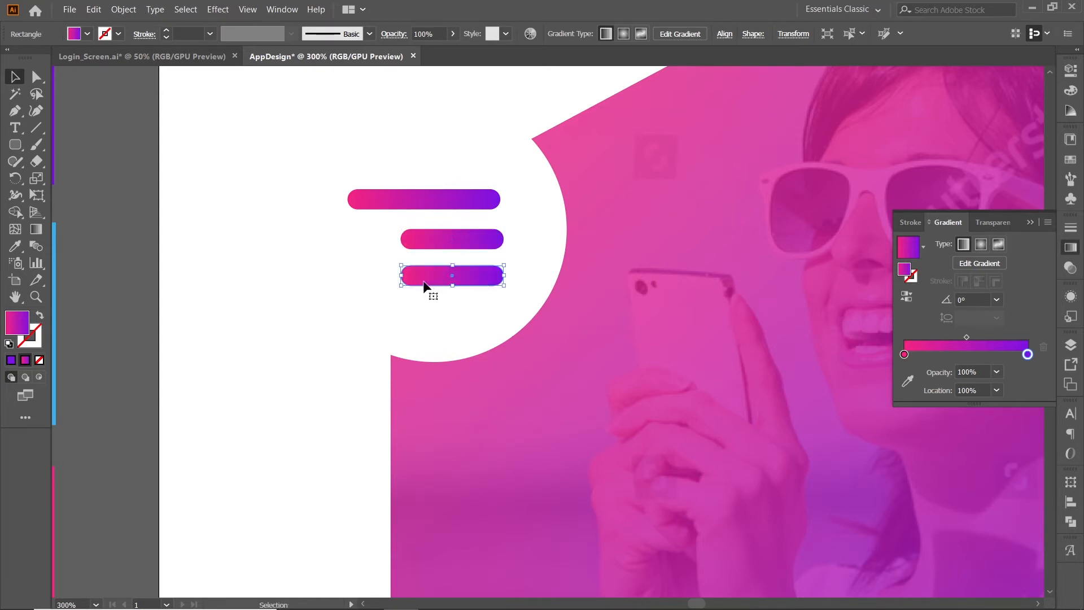
pyautogui.moveTo(402, 277); pyautogui.dragTo(489, 283)
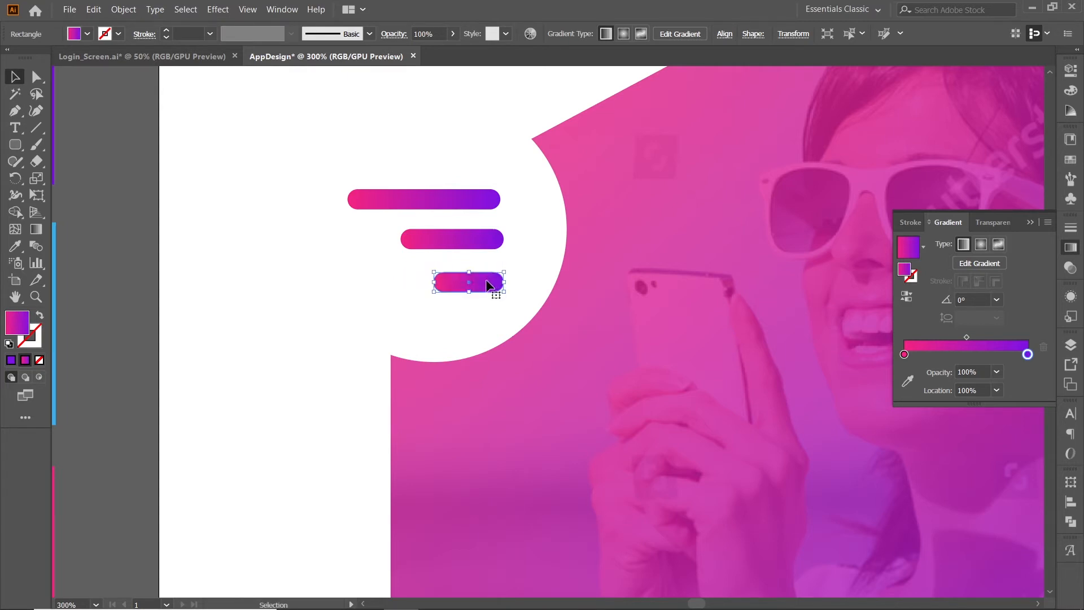
# Duplicate the middle bar to its right and shrink the copy into a small round gradient dot.
pyautogui.click(485, 243)
pyautogui.keyDown('alt'); pyautogui.moveTo(426, 245); pyautogui.dragTo(541, 245); pyautogui.keyUp('alt')
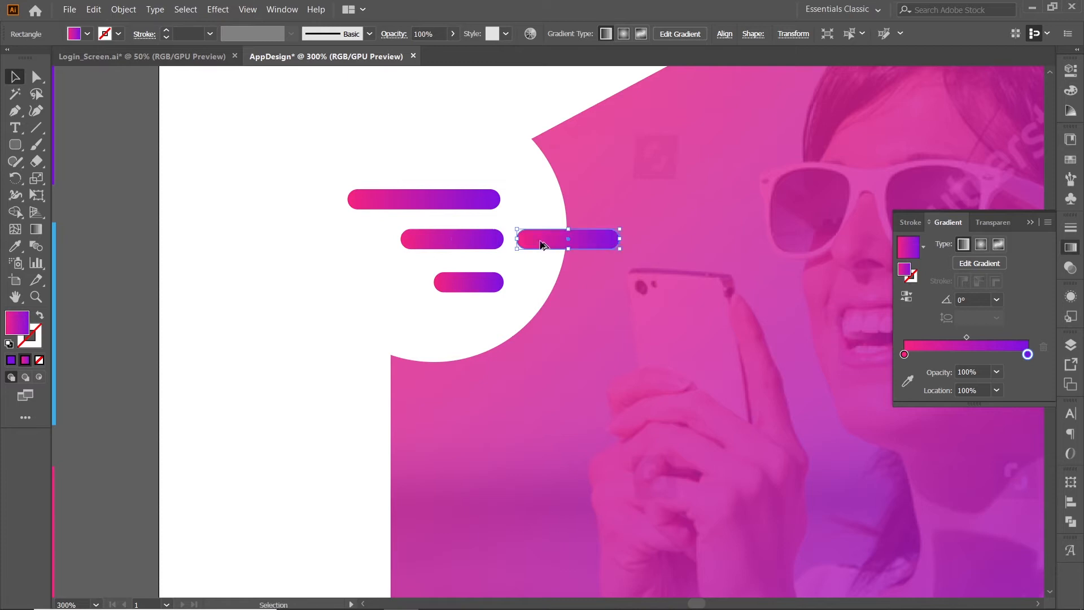
pyautogui.moveTo(619, 237); pyautogui.dragTo(539, 251)
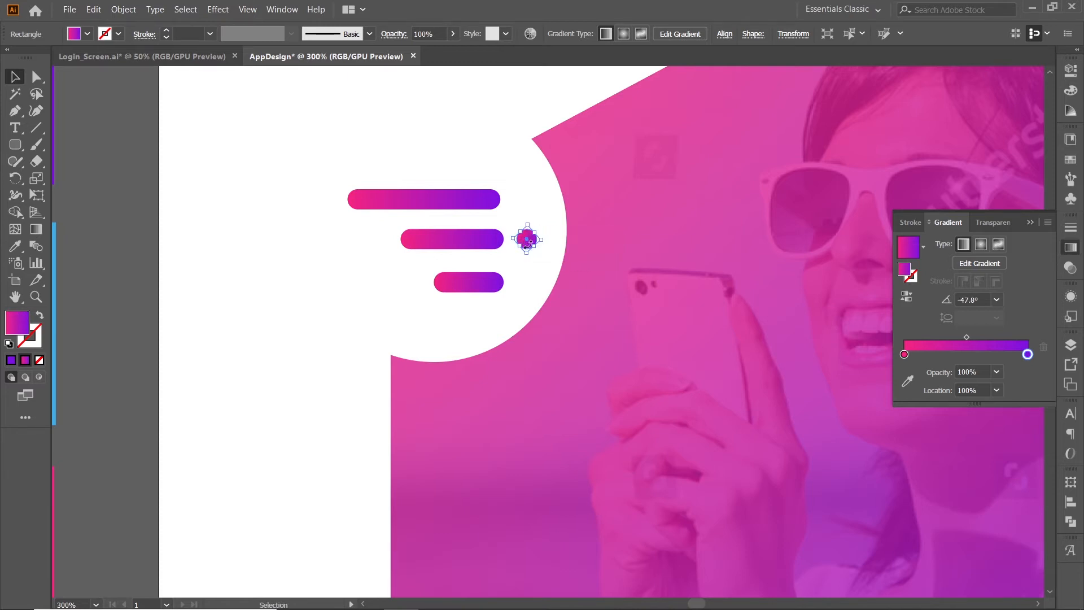
# Shift the middle bar with its dot slightly right and the top bar slightly left to stagger the icon.
pyautogui.keyDown('shift'); pyautogui.click(489, 243); pyautogui.keyUp('shift')
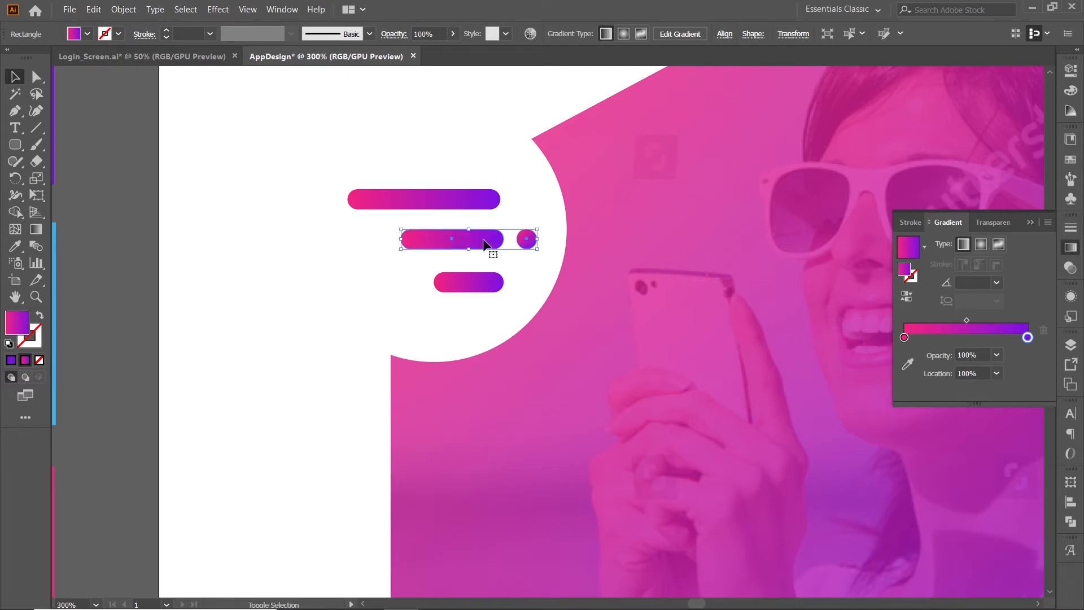
pyautogui.click(459, 195)
pyautogui.scroll(-3, 457, 195)
pyautogui.scroll(-1, 456, 195)
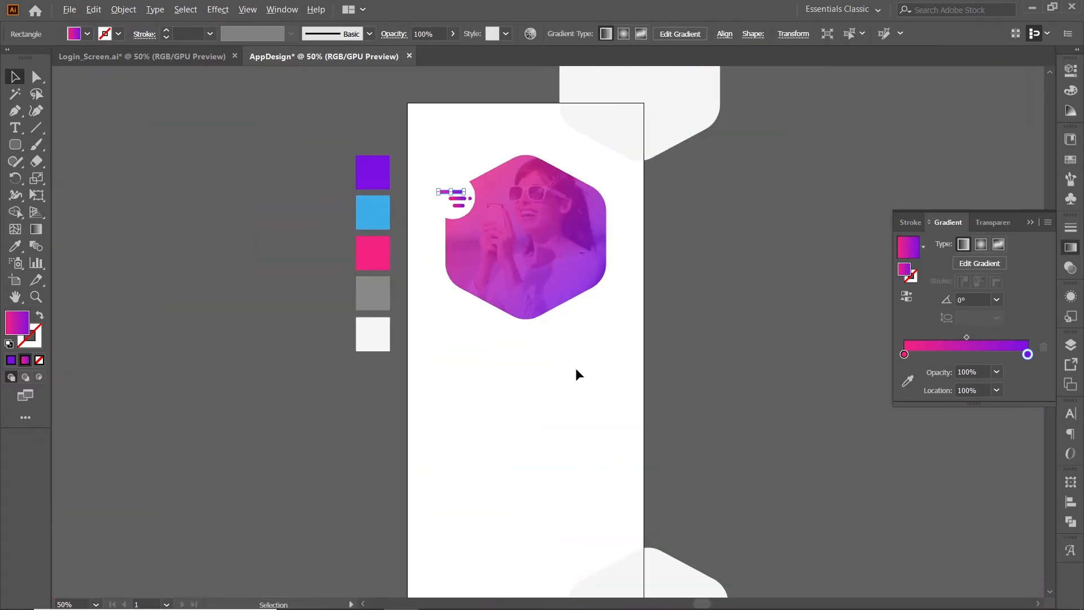
pyautogui.click(645, 344)
# Set the Type tool's font to Roboto Regular at 30 pt.
pyautogui.moveTo(631, 335); pyautogui.dragTo(588, 348)
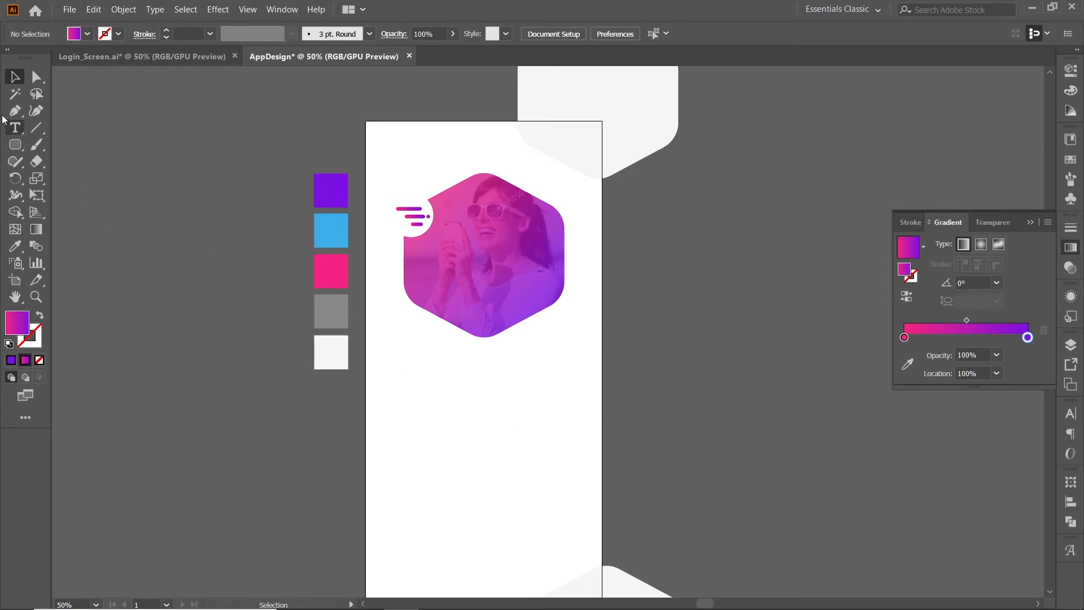
pyautogui.click(14, 129)
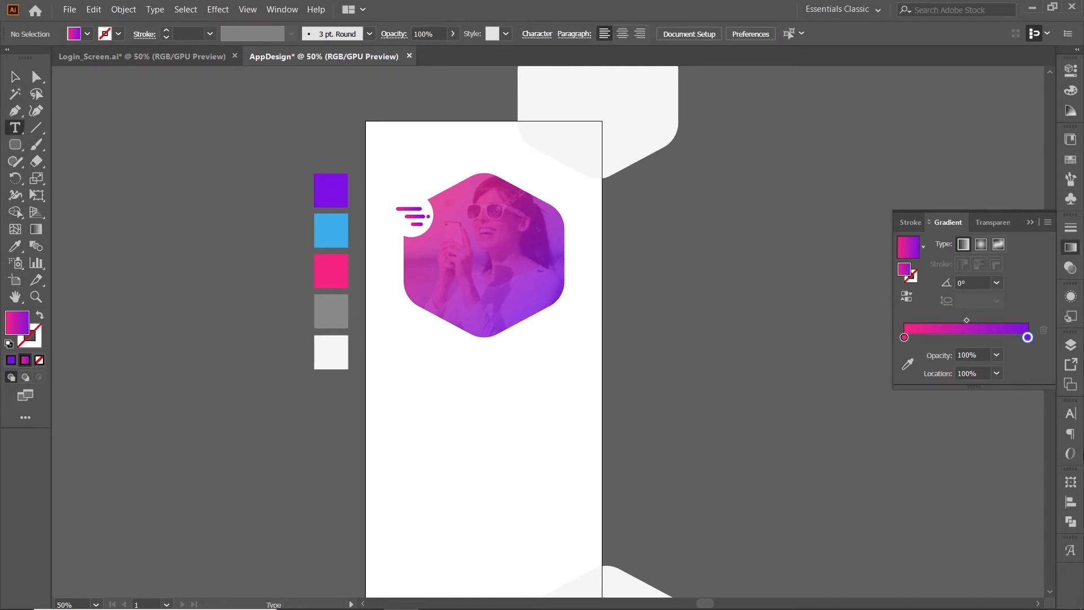
pyautogui.click(1078, 415)
pyautogui.click(963, 430)
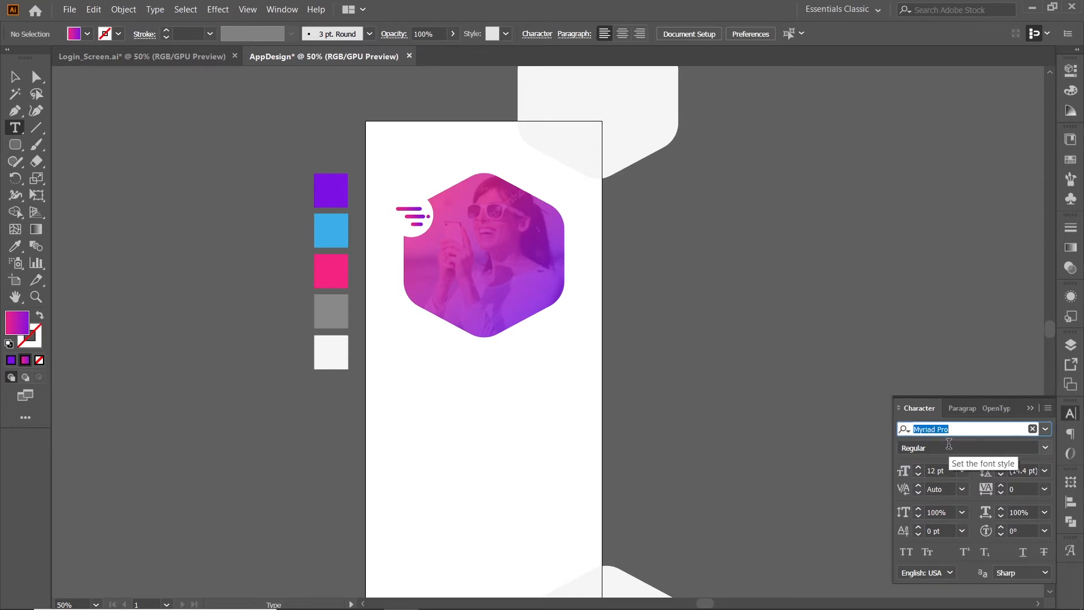
pyautogui.write('Ro')
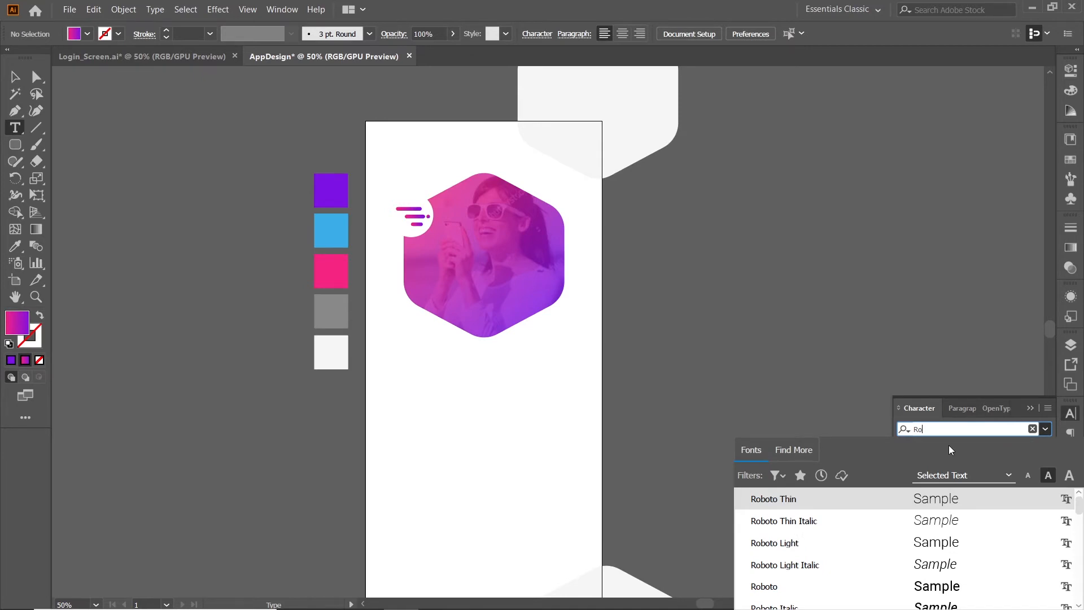
pyautogui.click(815, 585)
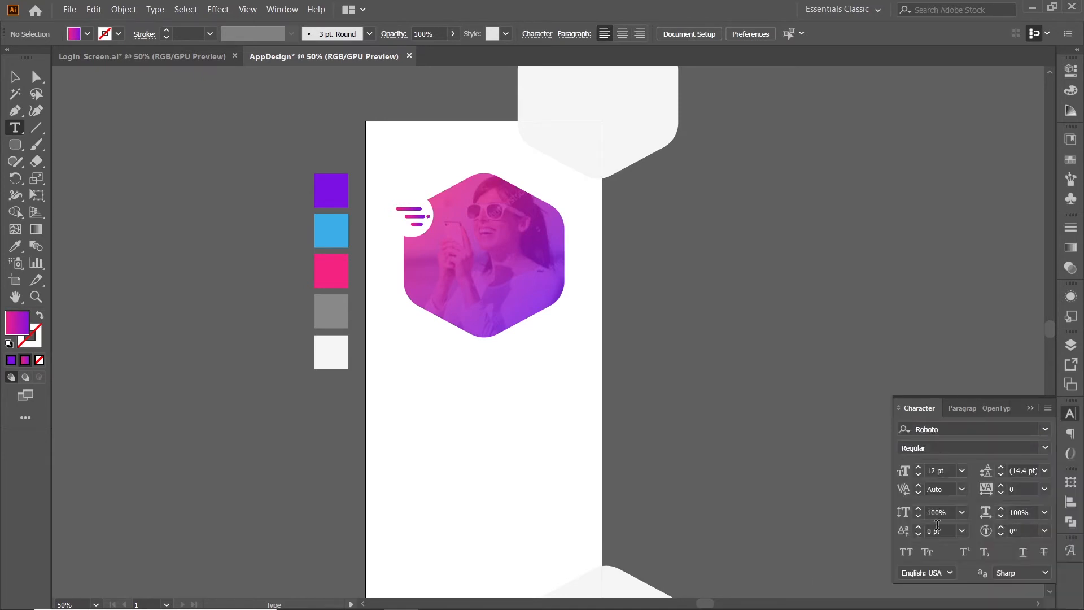
pyautogui.click(954, 471)
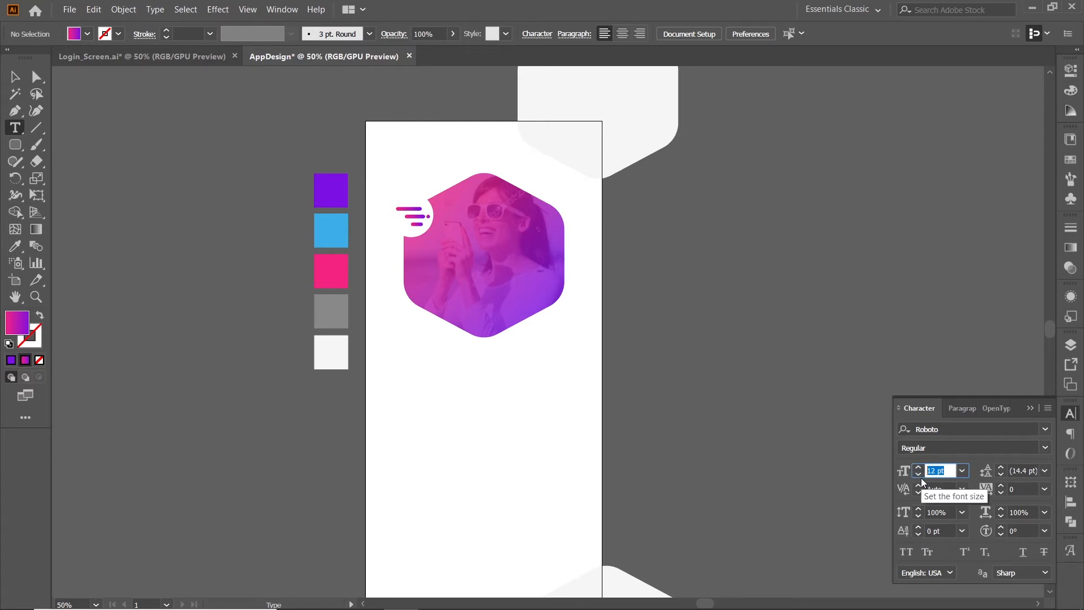
pyautogui.write('30')
pyautogui.press('Return')
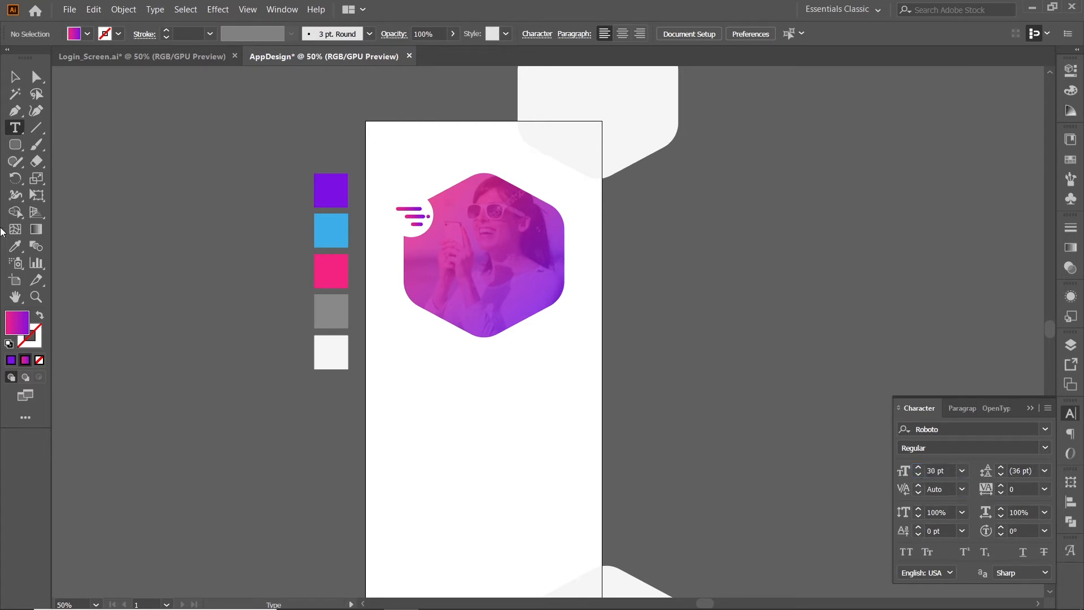
# Add the heading text "Begin easily with" below the photo hexagon.
pyautogui.click(428, 379)
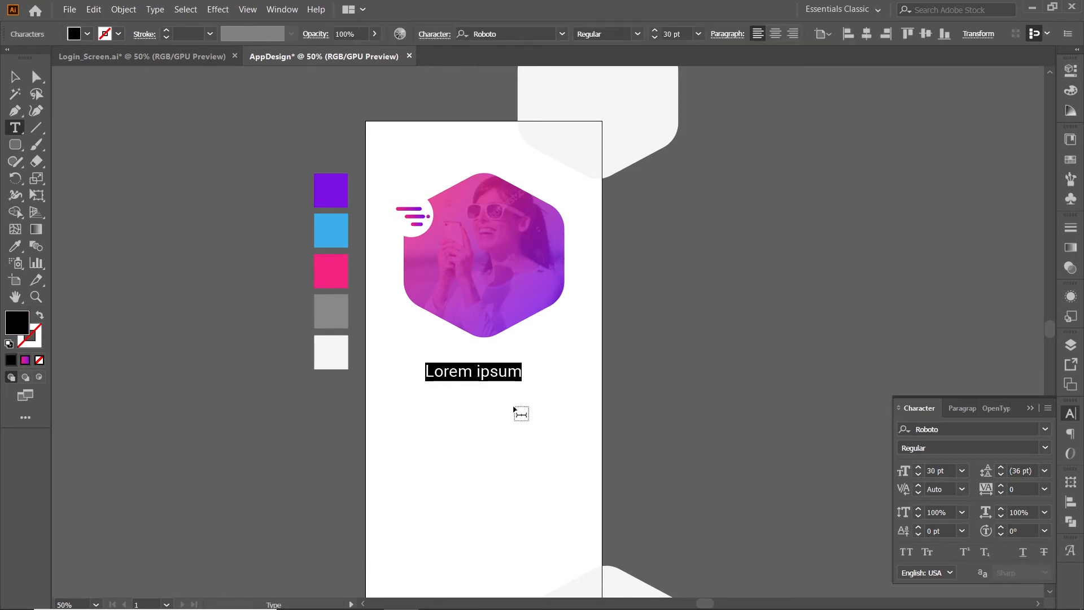
pyautogui.write('Begin')
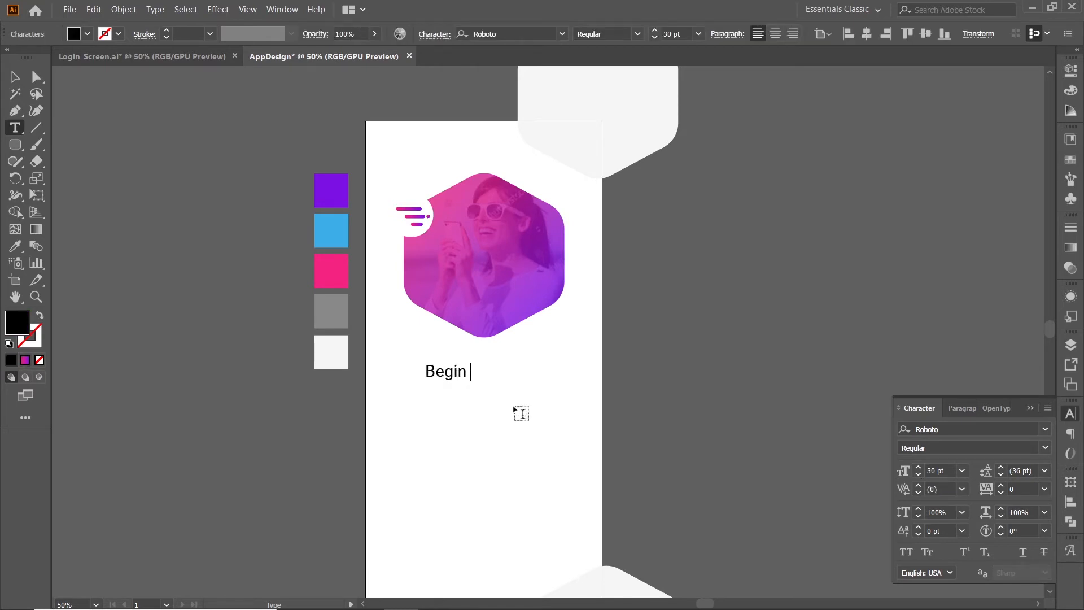
pyautogui.write(' easily with')
# Colour the heading with the purple swatch and move it slightly closer to the hexagon.
pyautogui.hotkey('ctrl', 'a')
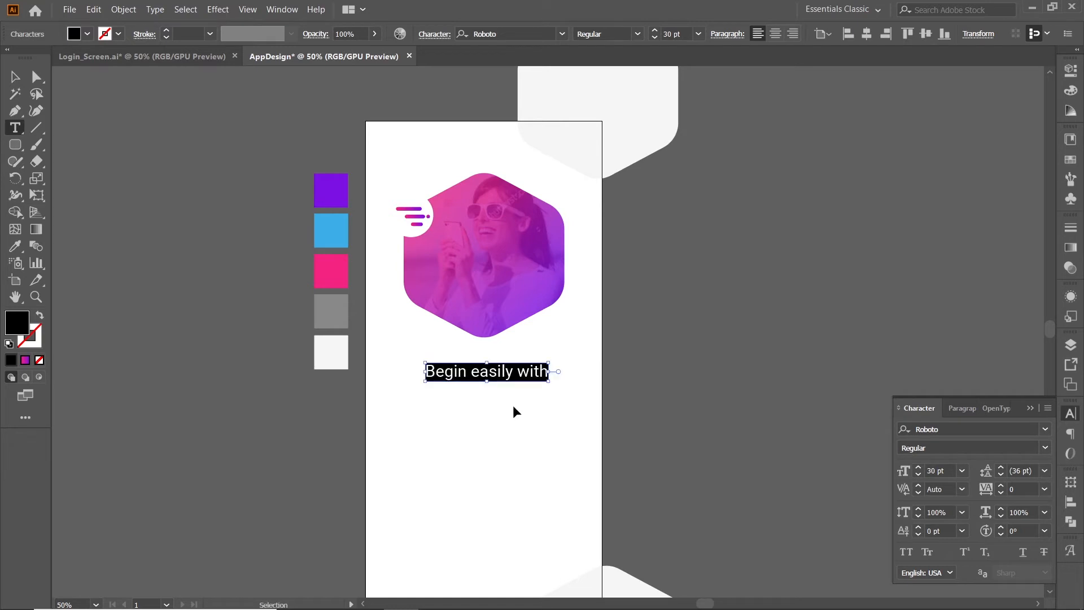
pyautogui.click(15, 246)
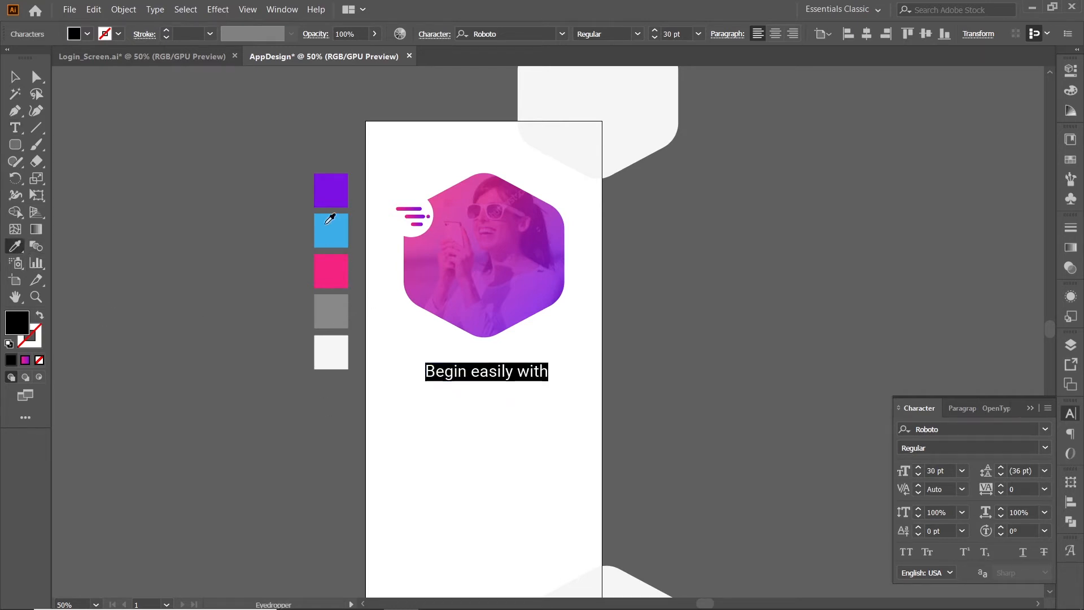
pyautogui.click(331, 190)
pyautogui.click(15, 77)
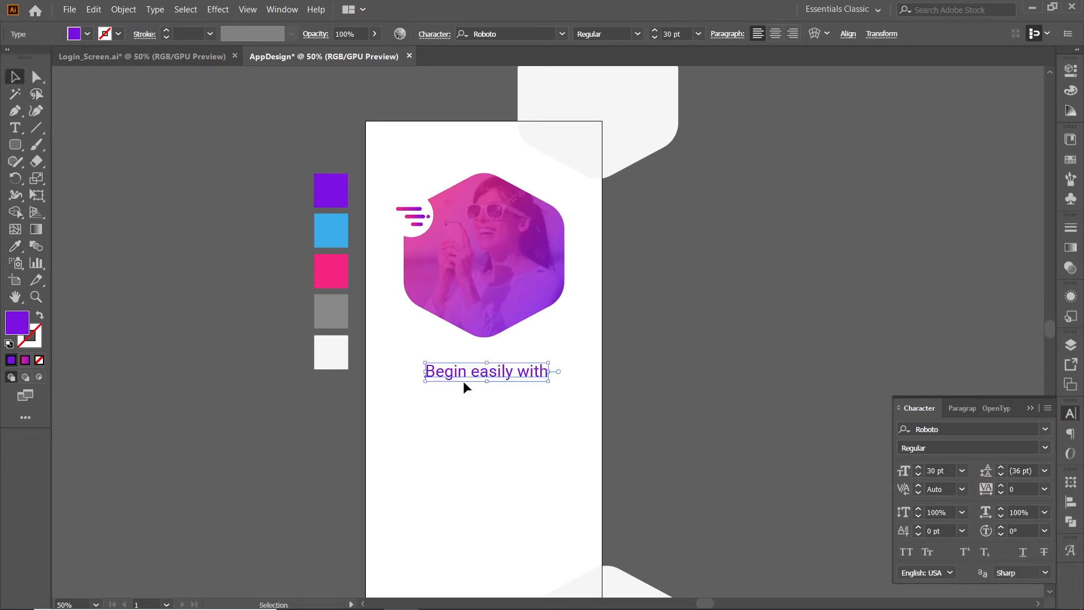
pyautogui.click(480, 387)
pyautogui.moveTo(483, 374); pyautogui.dragTo(513, 370)
# Set the word "easily" in the heading to the Medium font style.
pyautogui.doubleClick(479, 373)
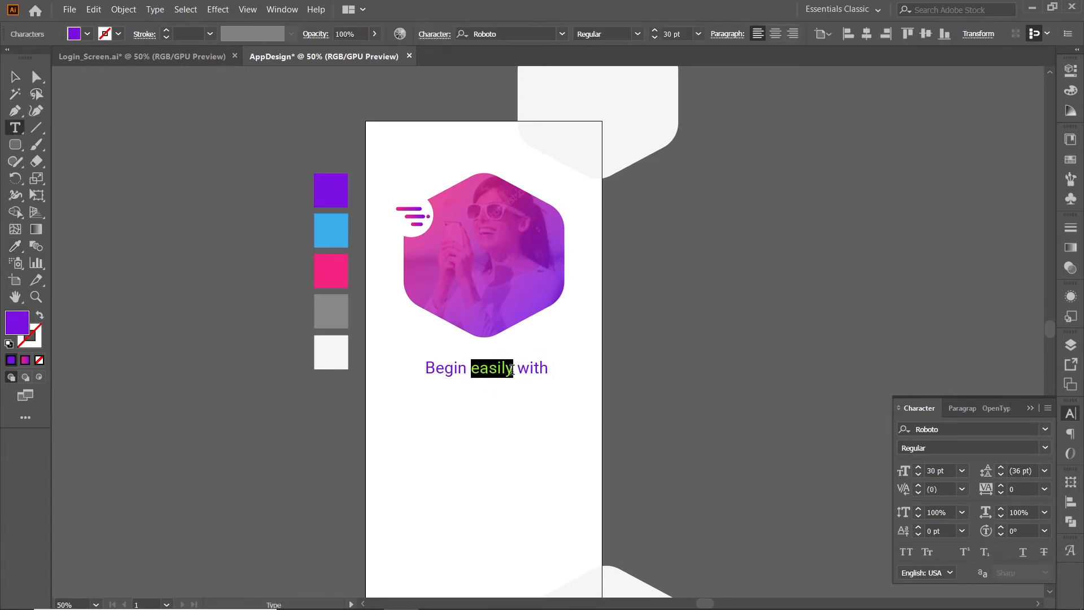
pyautogui.click(1046, 448)
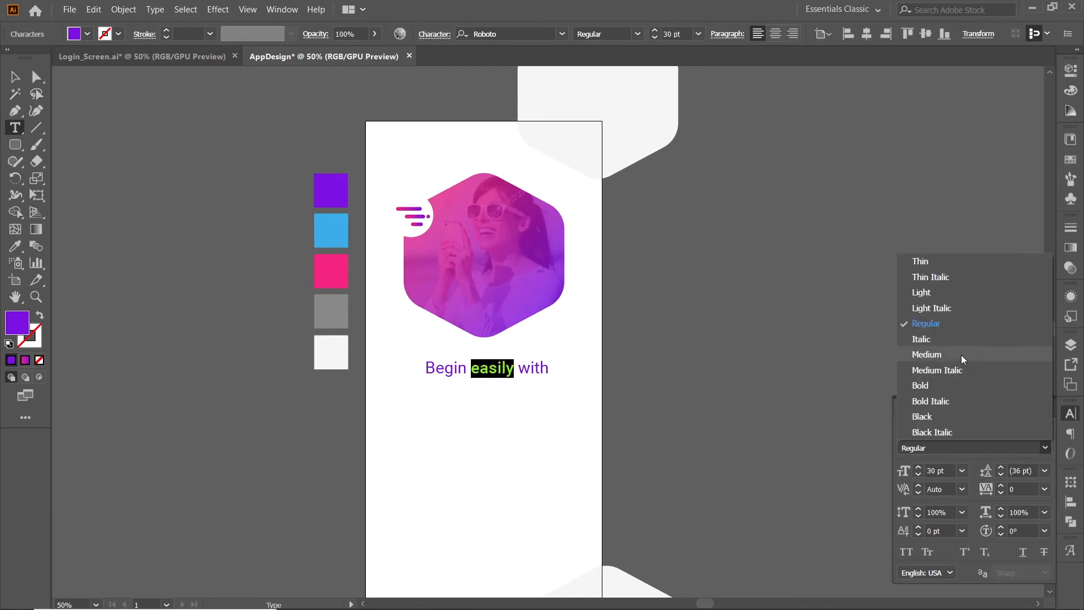
pyautogui.click(934, 355)
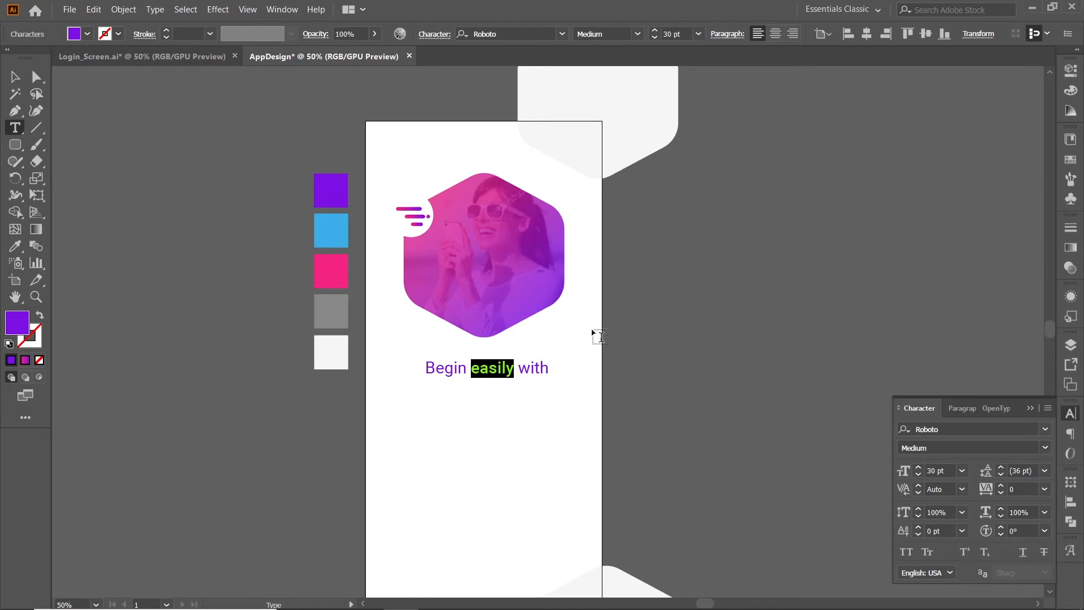
# Centre the "Begin easily with" heading horizontally on the artboard.
pyautogui.click(15, 76)
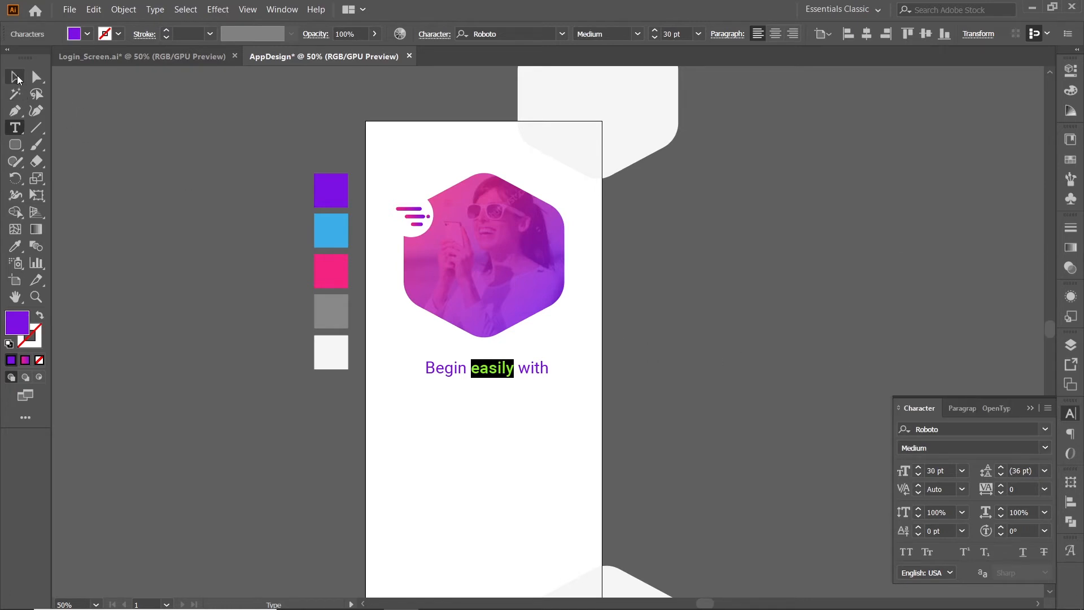
pyautogui.click(536, 368)
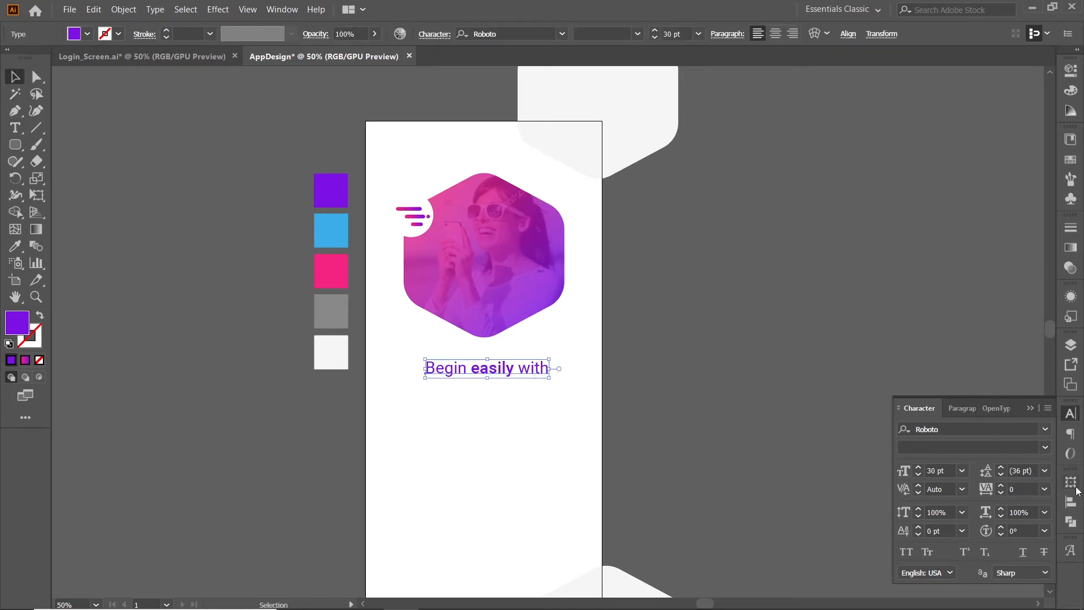
pyautogui.click(1071, 503)
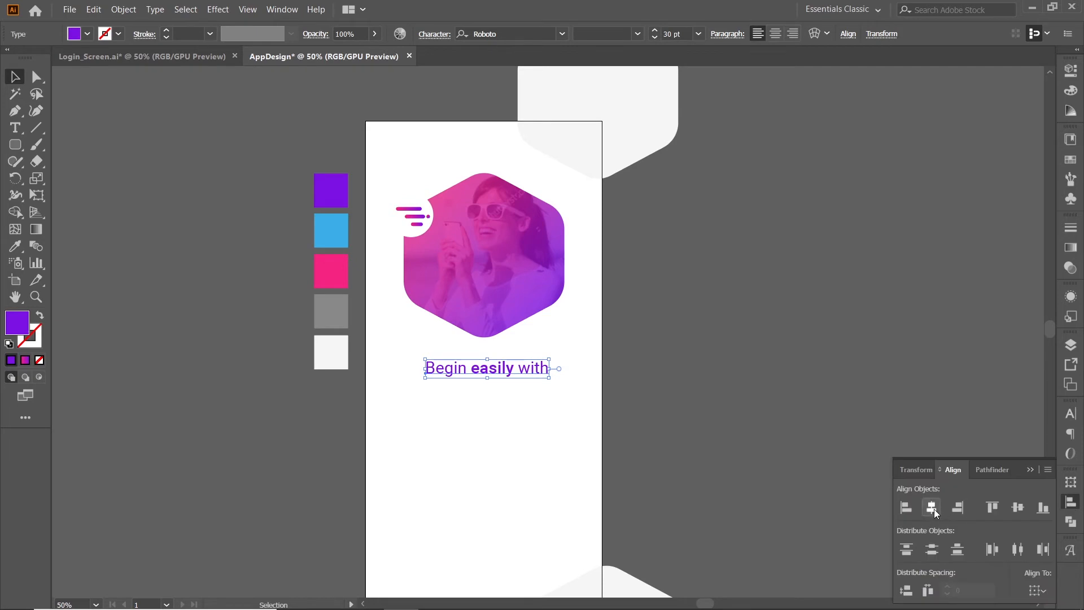
pyautogui.click(933, 509)
pyautogui.scroll(-1, 482, 405)
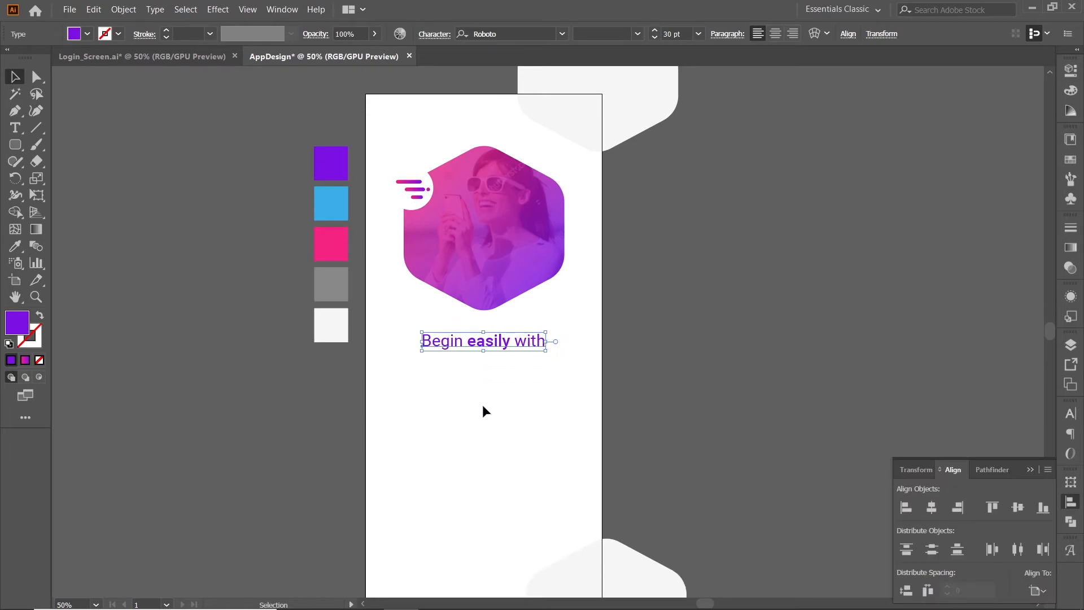
# Draw a 300 x 64 px rounded rectangle with a 100 px corner radius in the space below the heading.
pyautogui.click(482, 404)
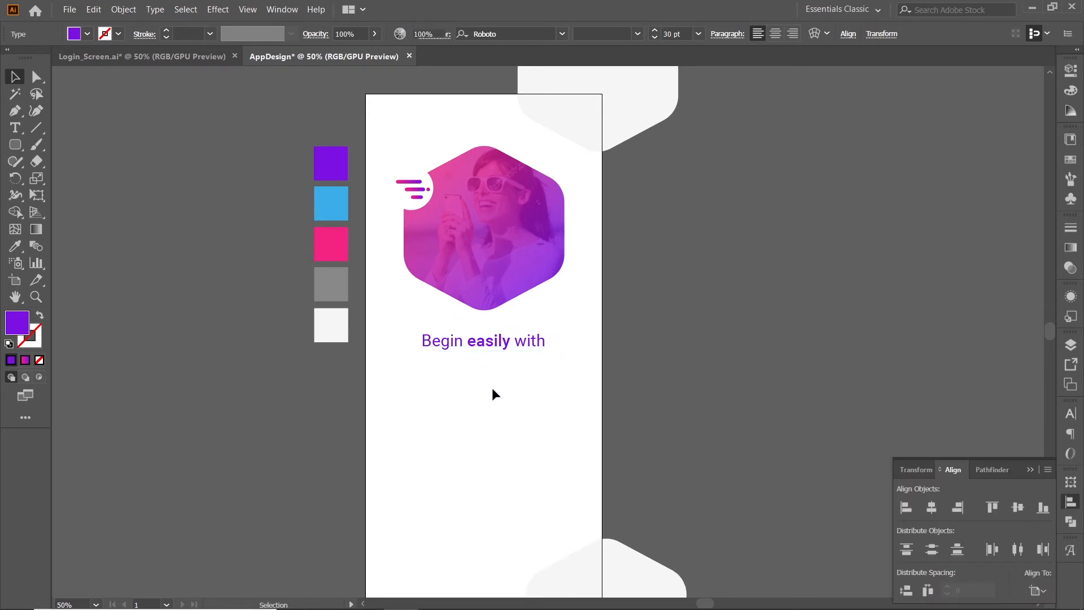
pyautogui.rightClick(22, 146)
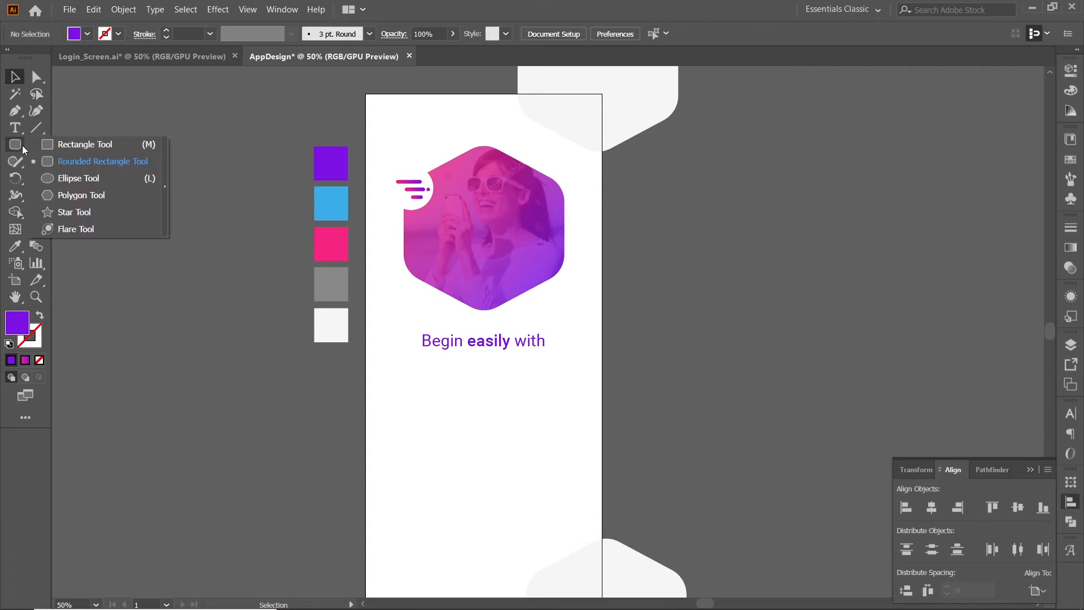
pyautogui.click(66, 162)
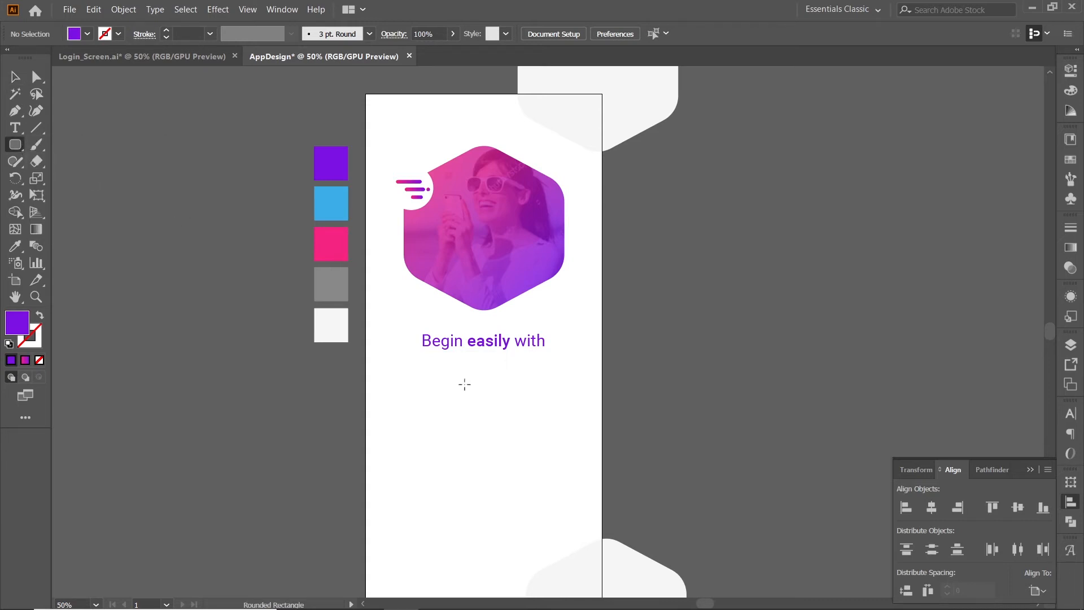
pyautogui.click(447, 419)
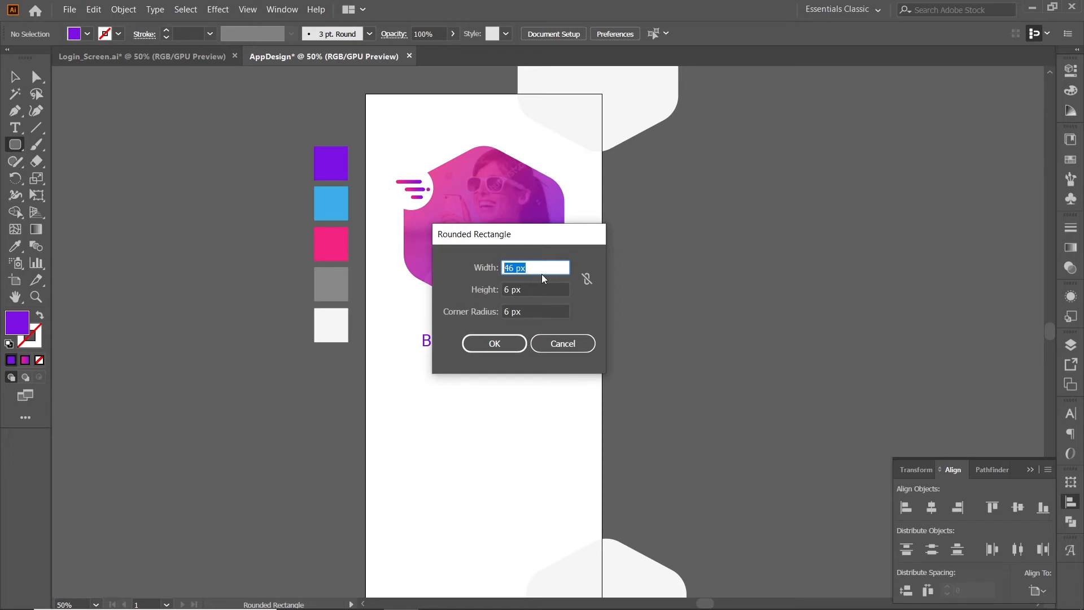
pyautogui.write('300')
pyautogui.press('Tab')
pyautogui.write('64')
pyautogui.press('Tab')
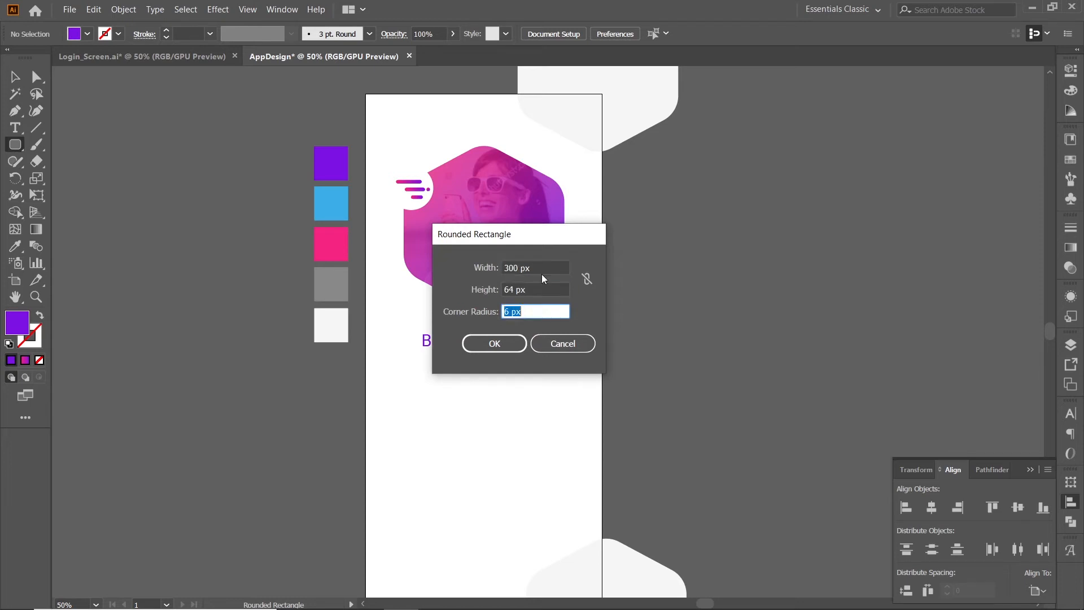
pyautogui.write('100')
pyautogui.click(491, 349)
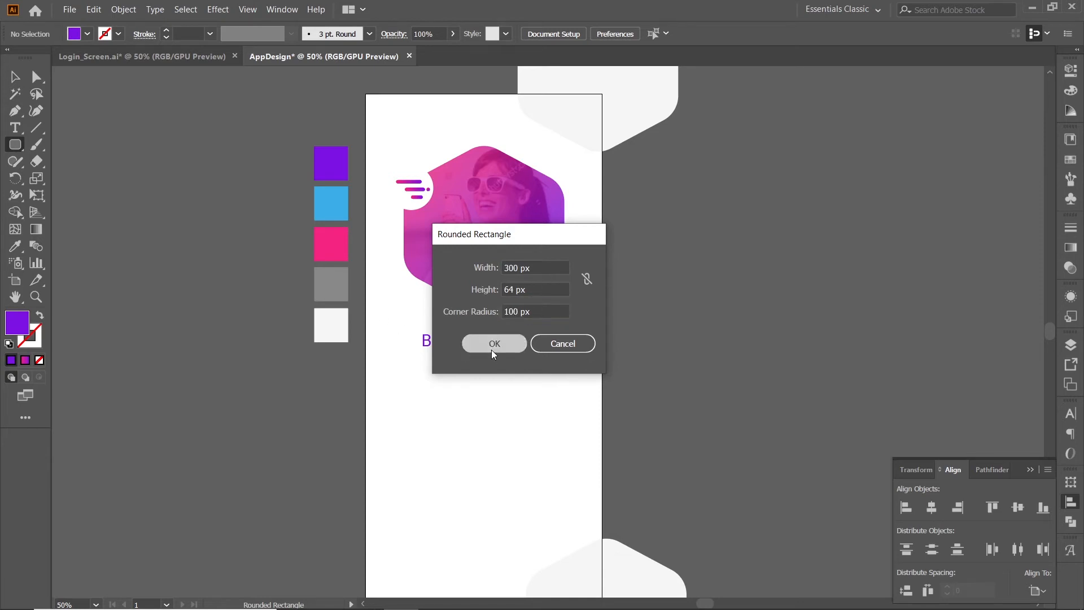
# Move the purple rounded rectangle up so it sits just beneath the "Begin easily with" heading.
pyautogui.click(15, 93)
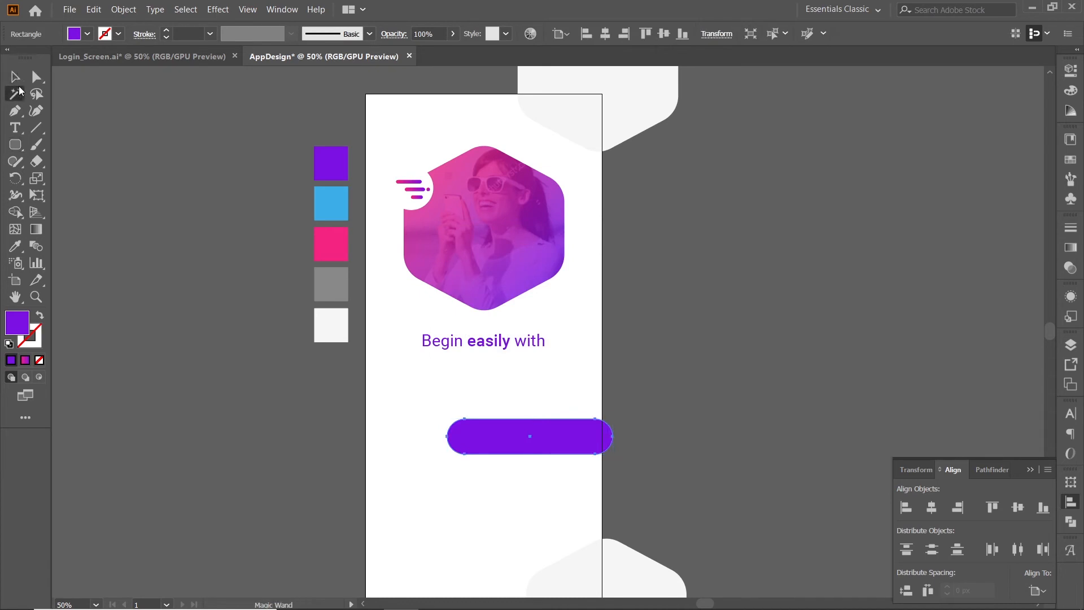
pyautogui.click(14, 76)
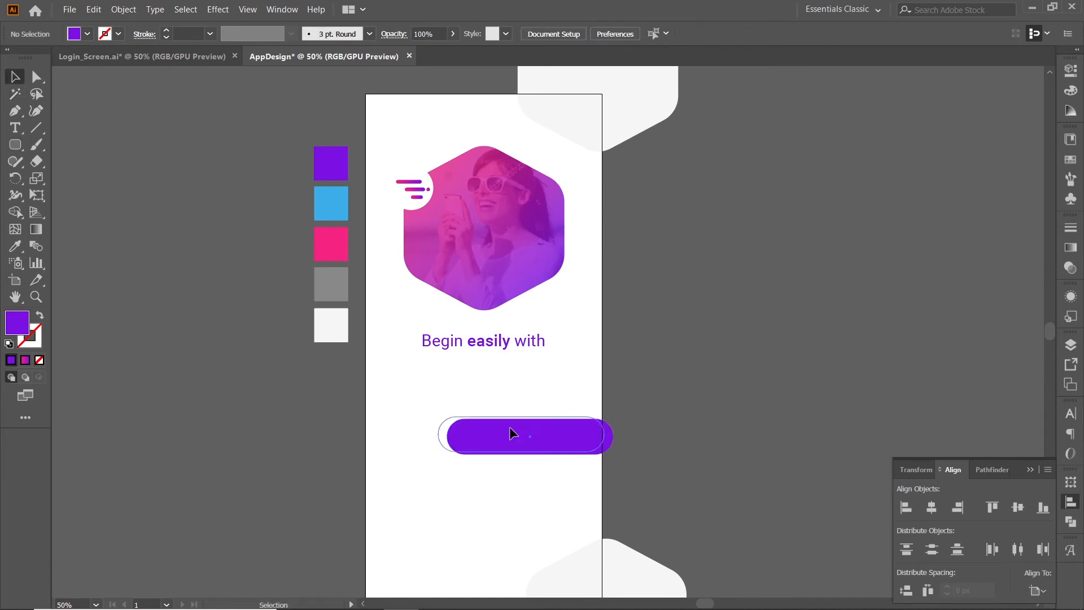
pyautogui.moveTo(511, 431); pyautogui.dragTo(495, 393)
pyautogui.click(487, 421)
pyautogui.click(497, 449)
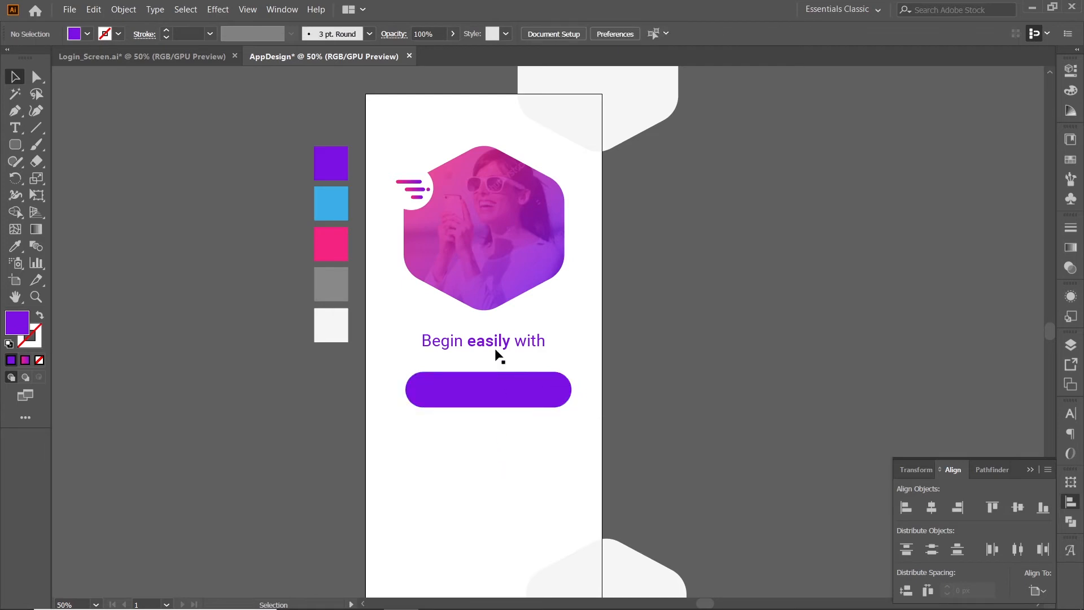
# Copy the heading text to below the purple button and replace the copy's wording with "facebook".
pyautogui.click(500, 341)
pyautogui.moveTo(501, 345); pyautogui.dragTo(503, 448)
pyautogui.doubleClick(493, 451)
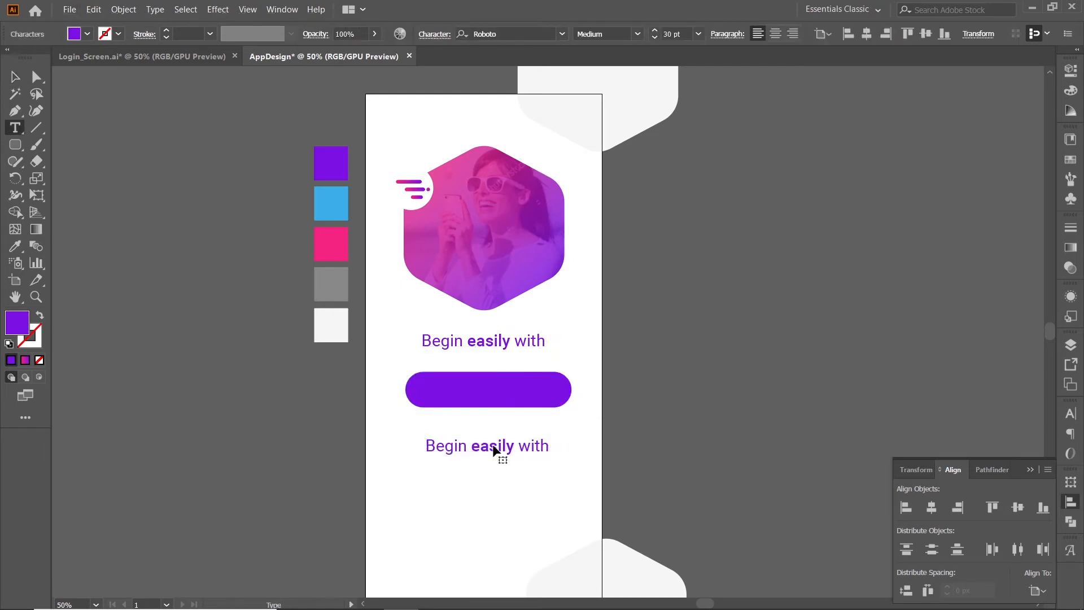
pyautogui.hotkey('ctrl', 'a')
pyautogui.write('facebook')
pyautogui.hotkey('ctrl', 'a')
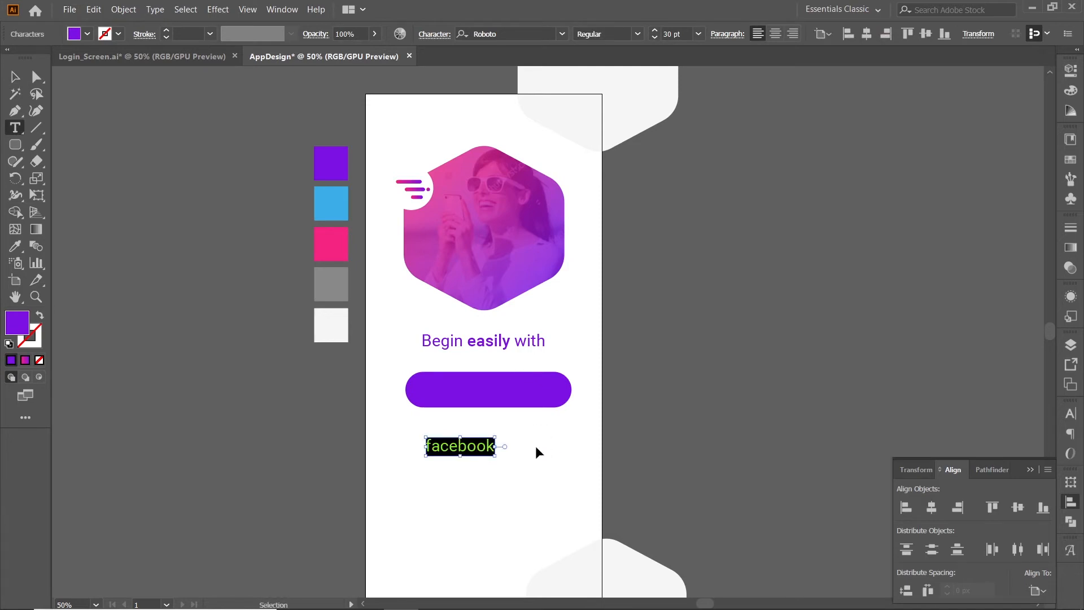
# Set the "facebook" text to 20 pt in the Roboto Medium style.
pyautogui.click(1070, 414)
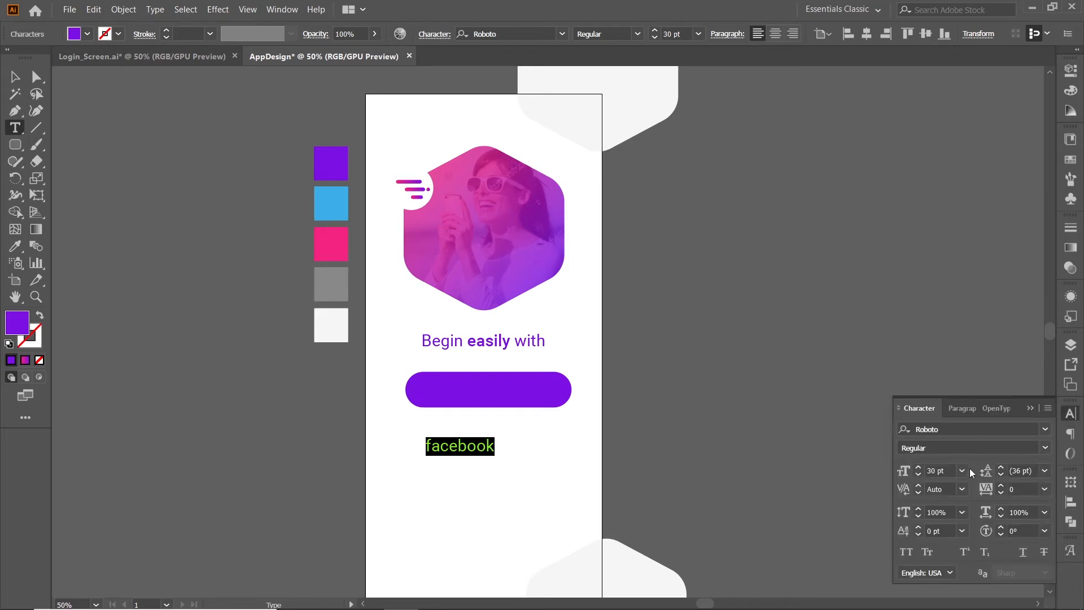
pyautogui.click(938, 471)
pyautogui.write('20')
pyautogui.press('Tab')
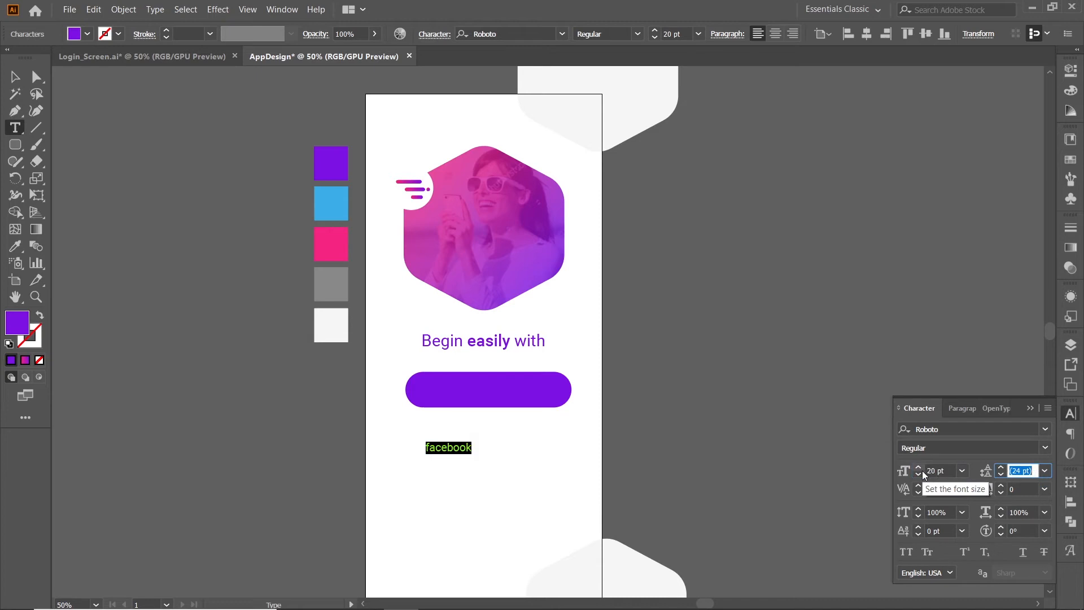
pyautogui.click(932, 448)
pyautogui.click(949, 354)
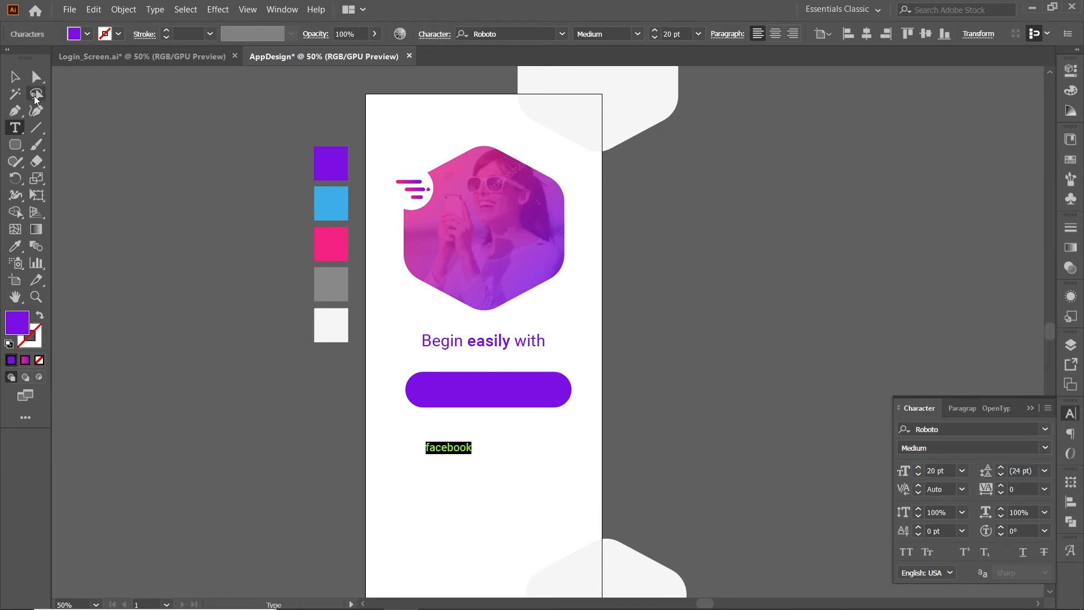
# Move the "facebook" text closer beneath the purple button and colour it white with the Eyedropper.
pyautogui.click(15, 76)
pyautogui.click(472, 447)
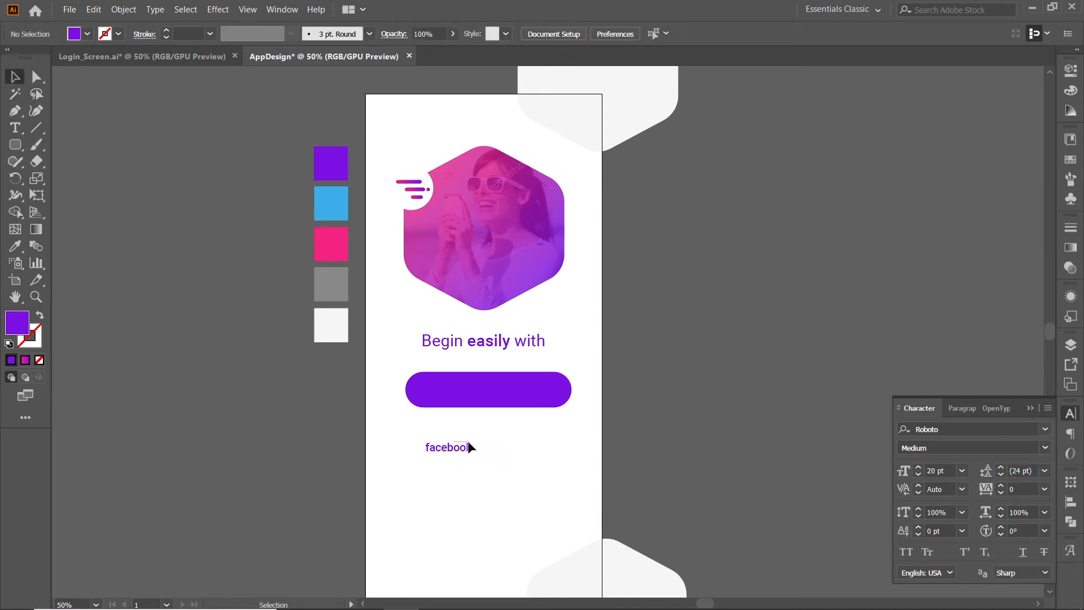
pyautogui.moveTo(469, 447); pyautogui.dragTo(489, 446)
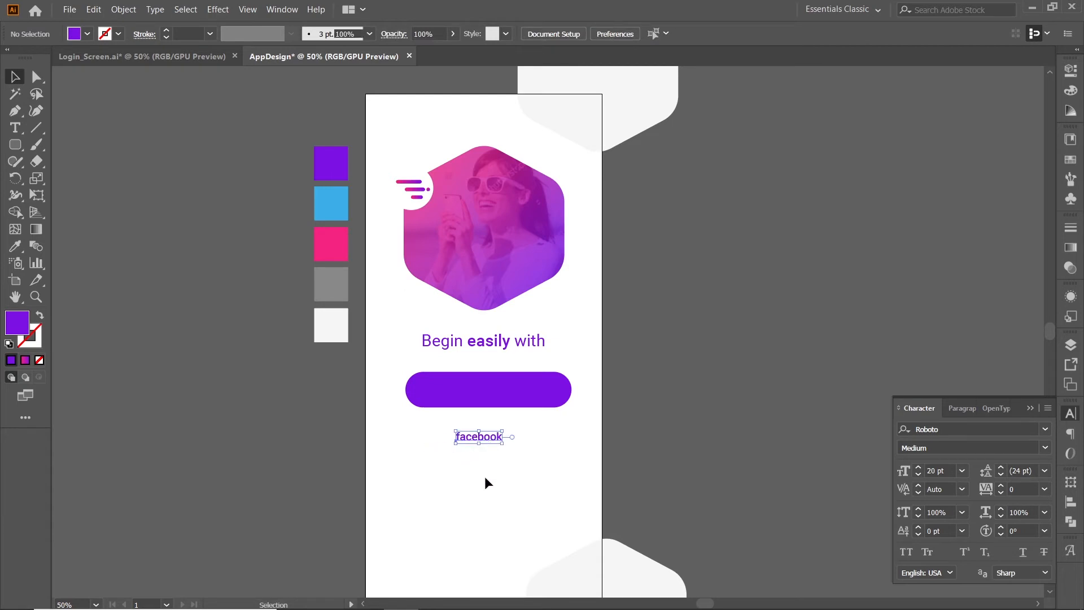
pyautogui.press('i')
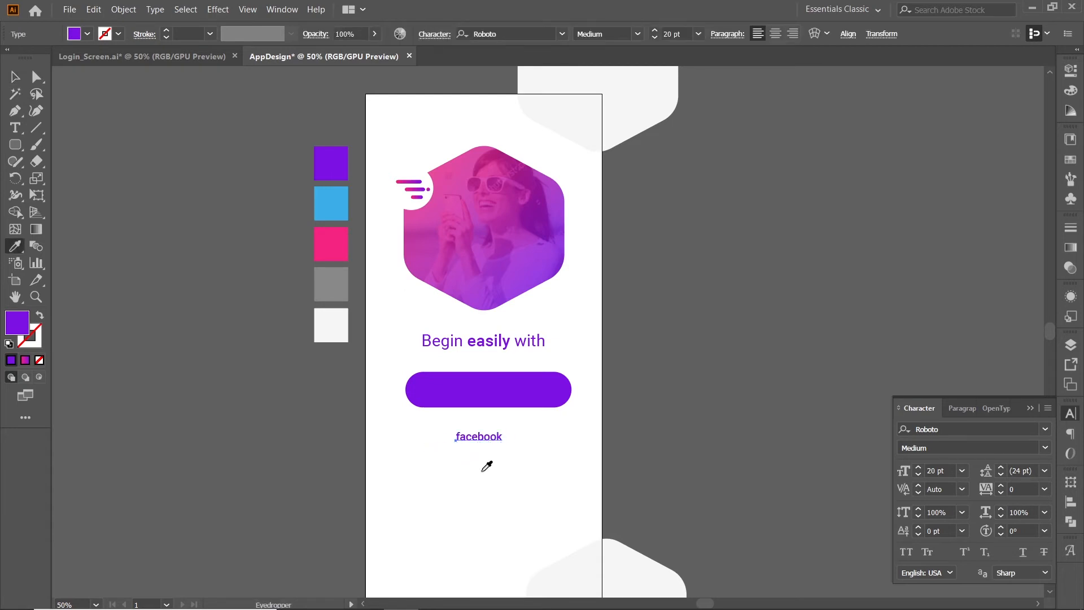
pyautogui.click(487, 466)
pyautogui.press('v')
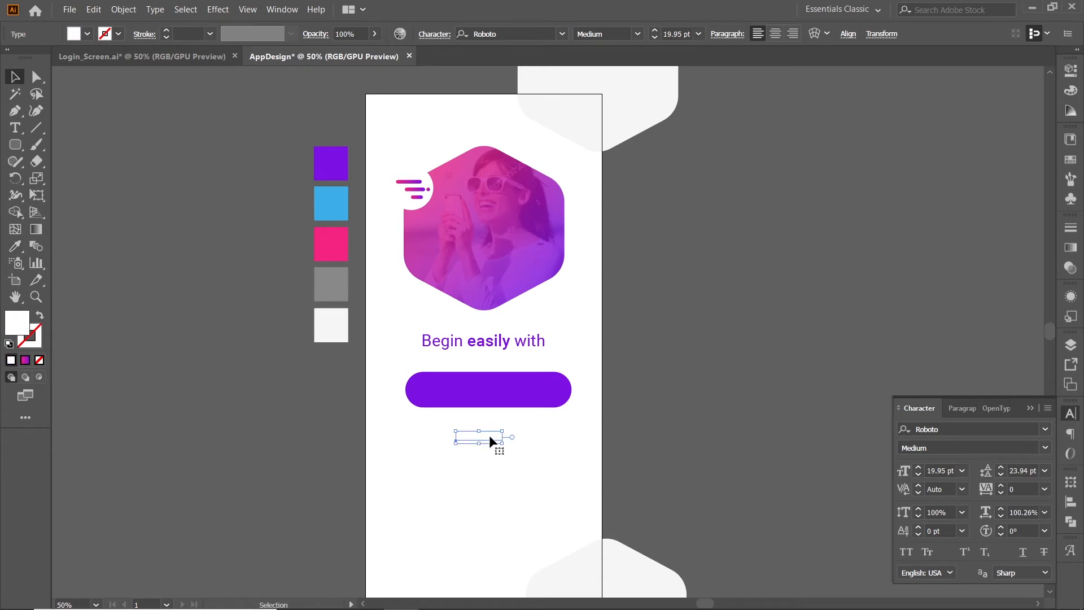
# Place the white "facebook" text on the purple button and bring it to the front.
pyautogui.moveTo(489, 435); pyautogui.dragTo(502, 398)
pyautogui.rightClick(506, 394)
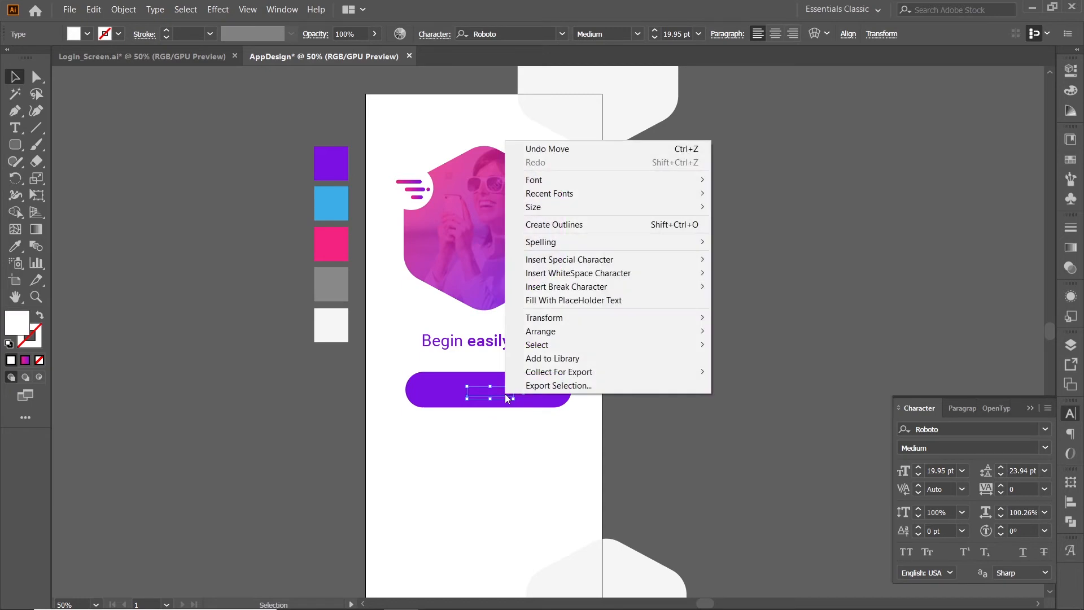
pyautogui.moveTo(538, 333)
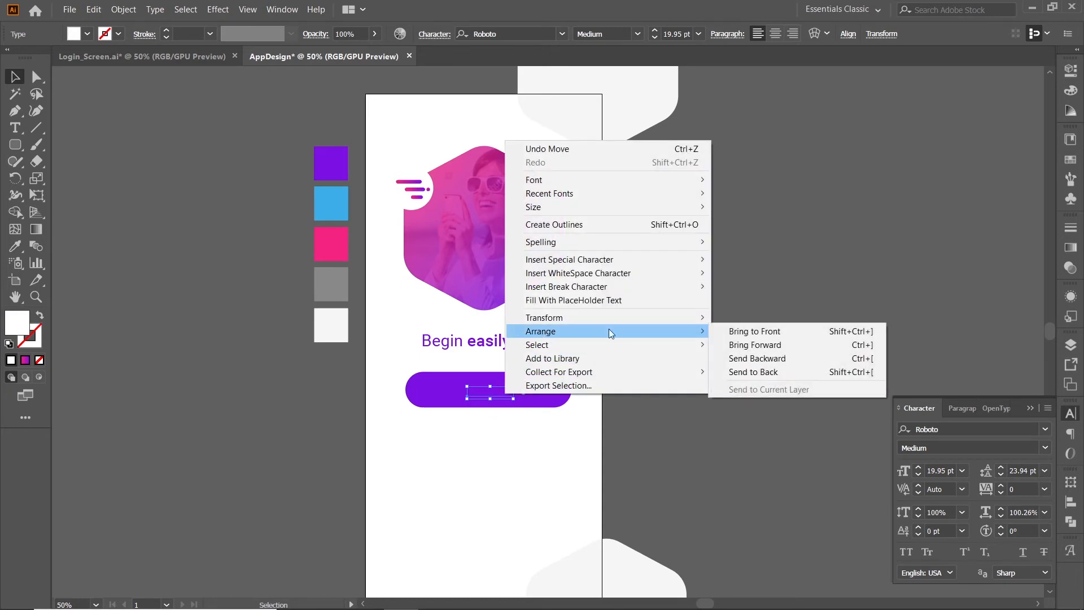
pyautogui.click(756, 331)
pyautogui.click(514, 474)
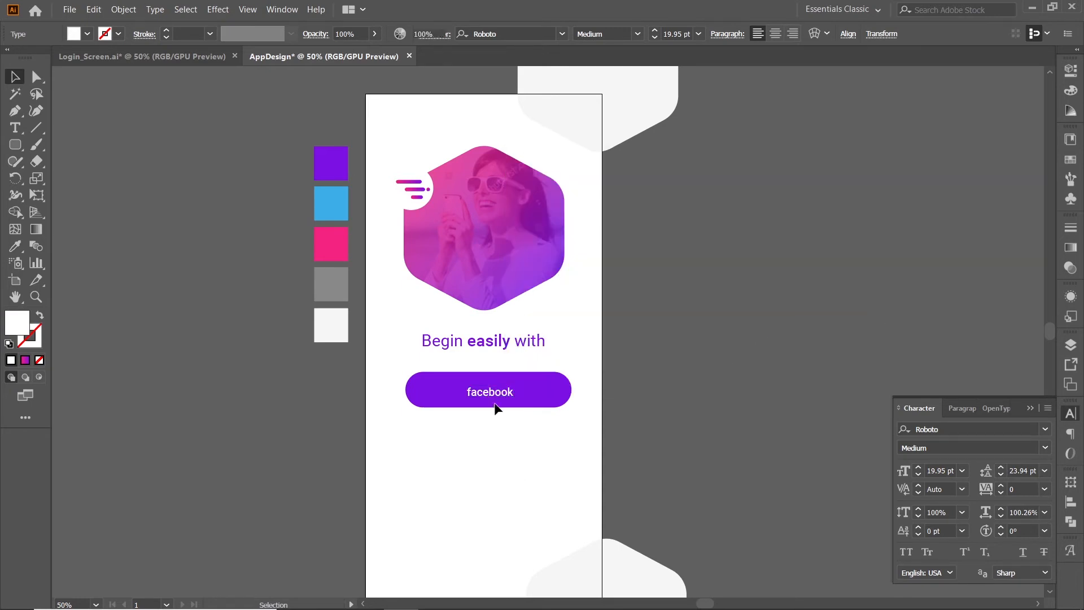
# Centre the "facebook" label horizontally and vertically on the purple button, using the button as key object.
pyautogui.keyDown('shift'); pyautogui.click(549, 391); pyautogui.keyUp('shift')
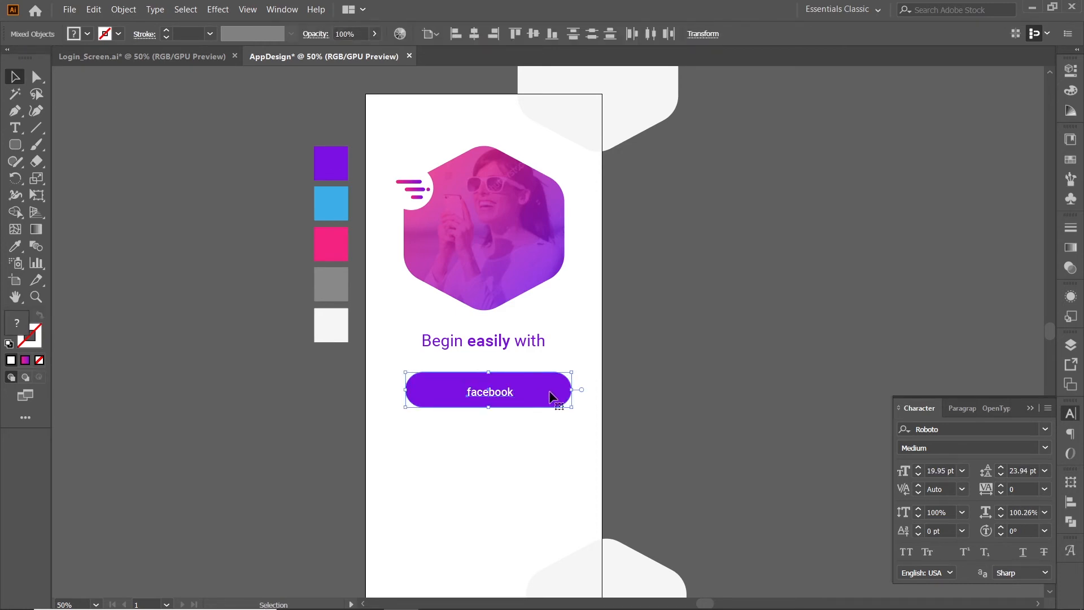
pyautogui.click(549, 392)
pyautogui.click(475, 34)
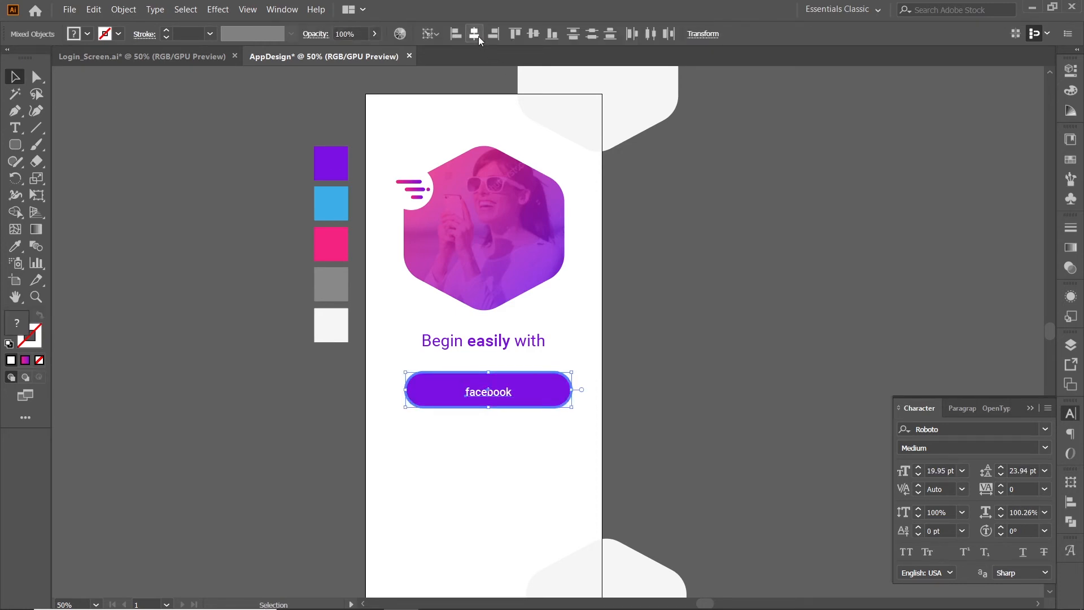
pyautogui.click(534, 34)
pyautogui.click(497, 445)
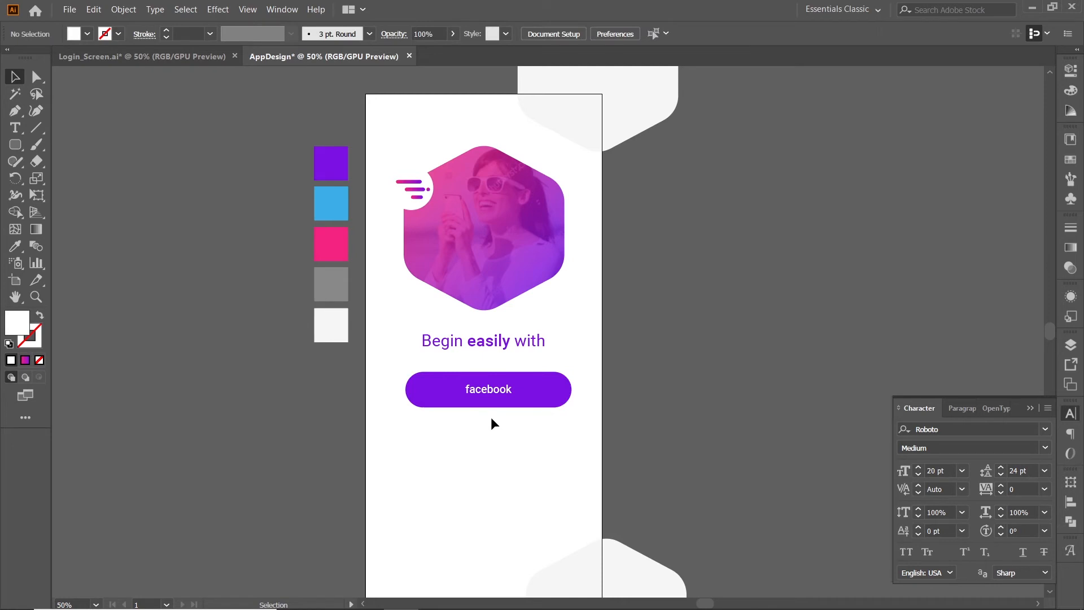
# Fill the facebook button with a linear gradient running from the blue swatch colour to purple.
pyautogui.click(551, 400)
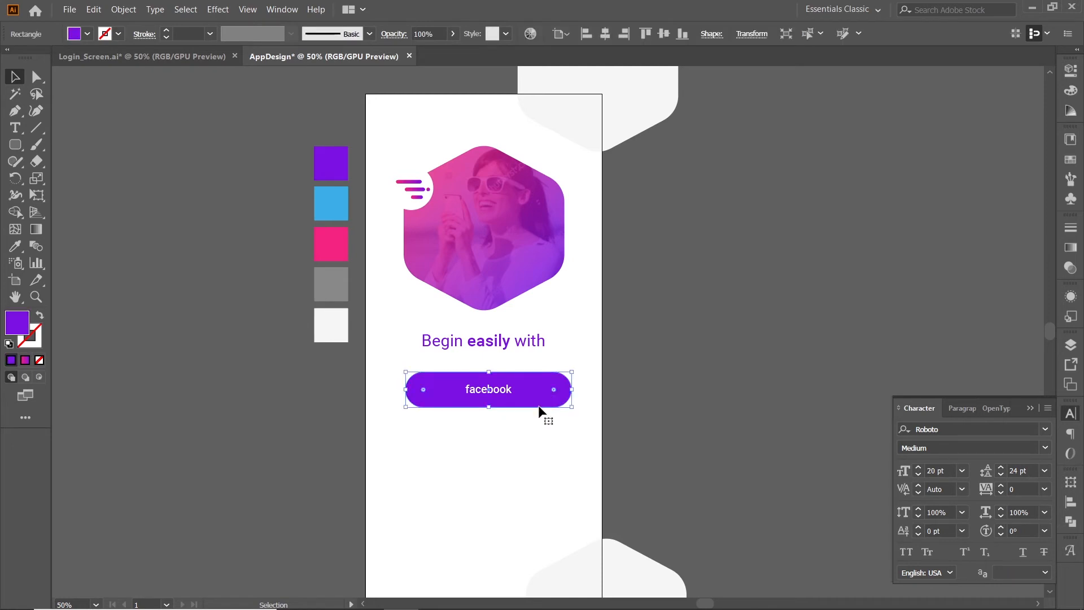
pyautogui.click(1072, 251)
pyautogui.click(974, 341)
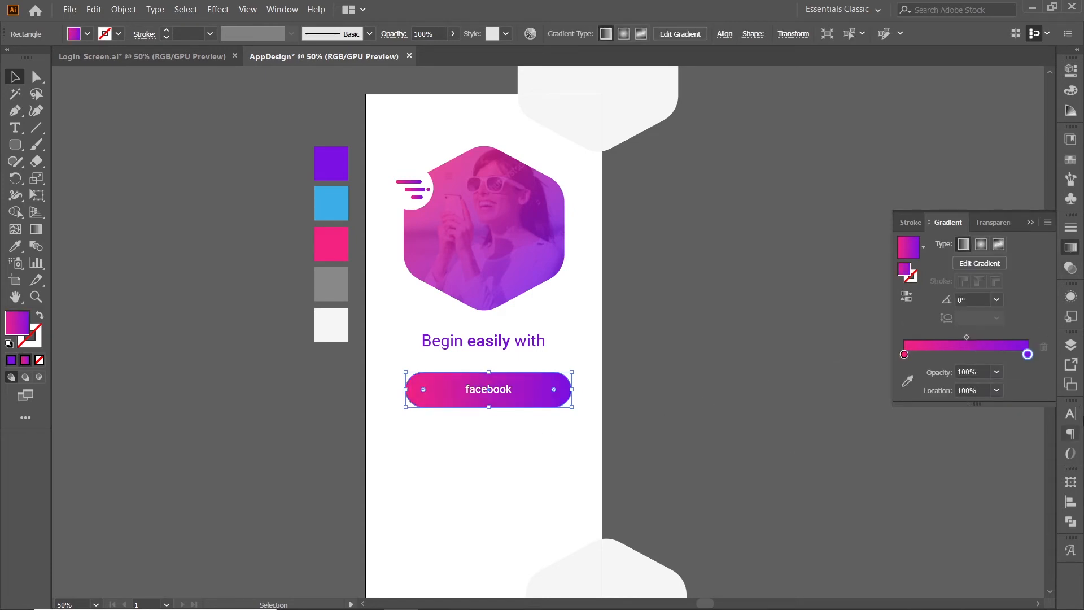
pyautogui.click(904, 355)
pyautogui.click(906, 383)
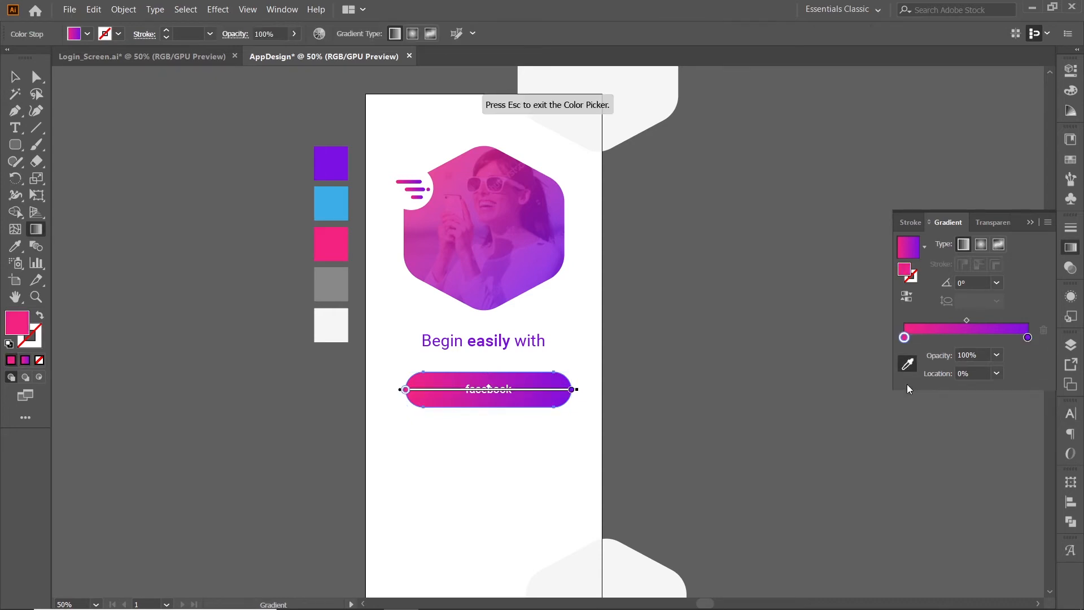
pyautogui.click(324, 202)
pyautogui.click(15, 76)
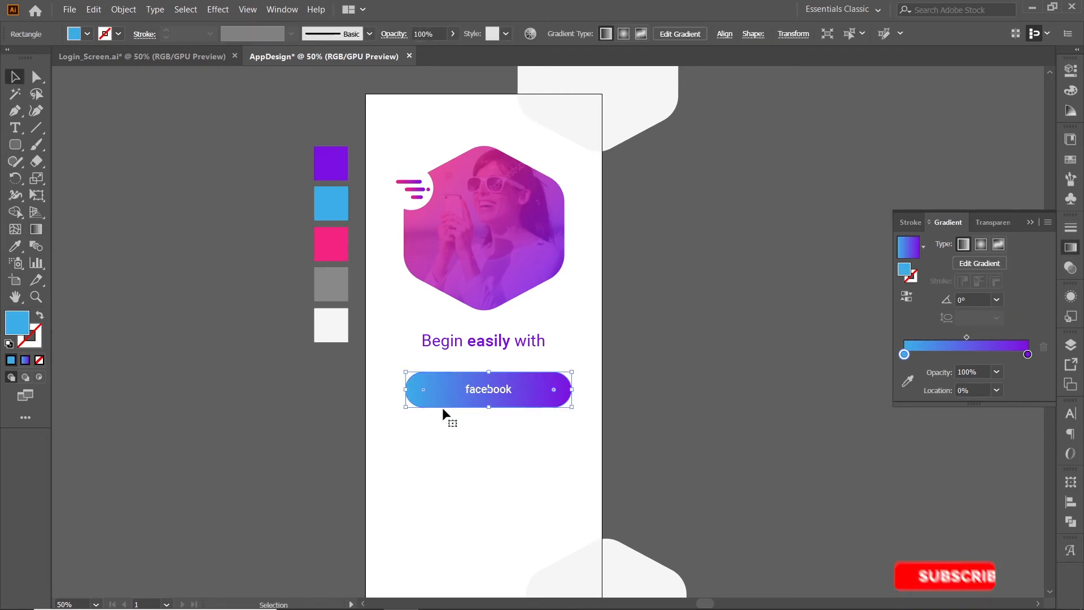
pyautogui.click(445, 425)
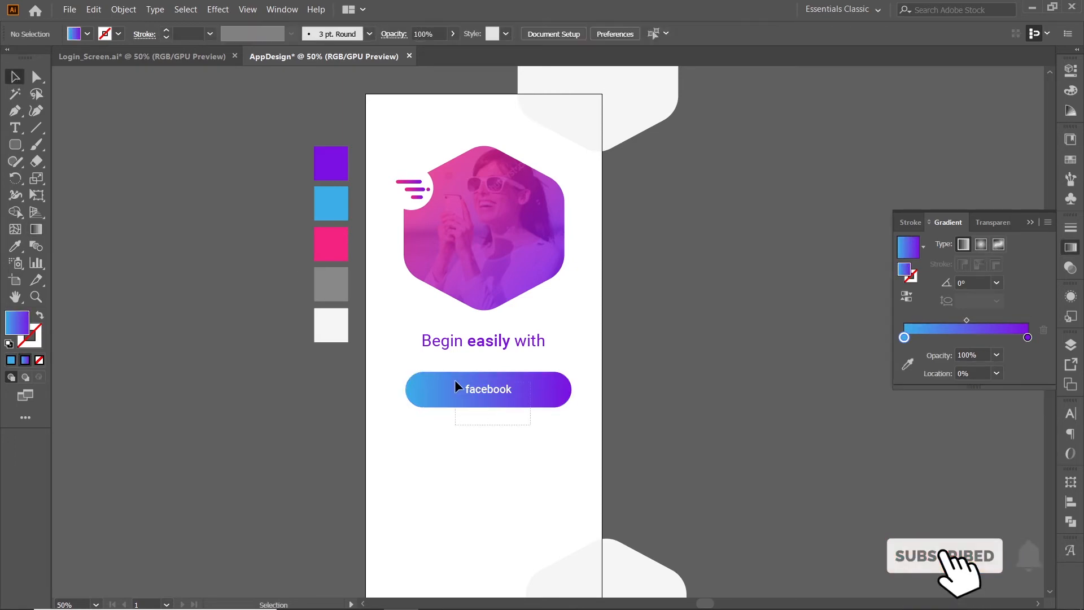
# Centre the facebook button together with its label horizontally on the artboard.
pyautogui.click(477, 391)
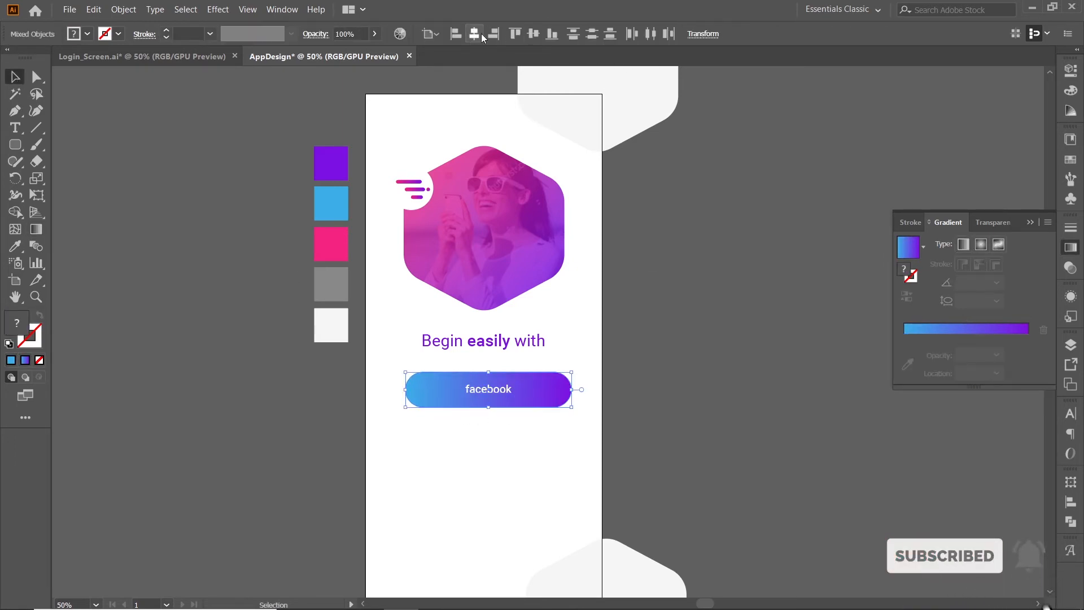
pyautogui.click(476, 34)
pyautogui.click(523, 418)
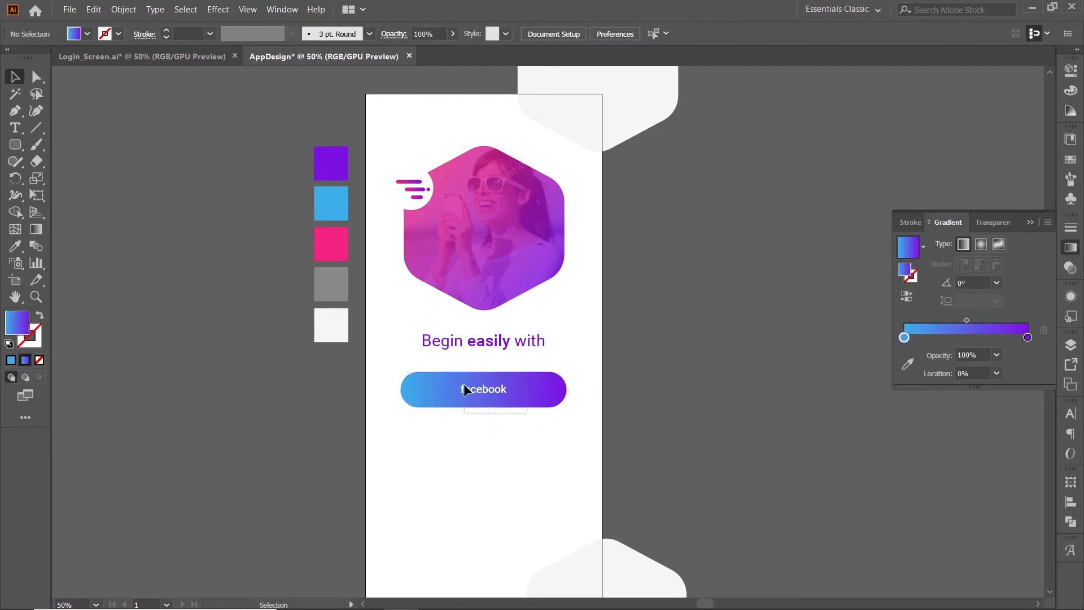
# Duplicate the facebook button and its label directly below the original.
pyautogui.click(490, 393)
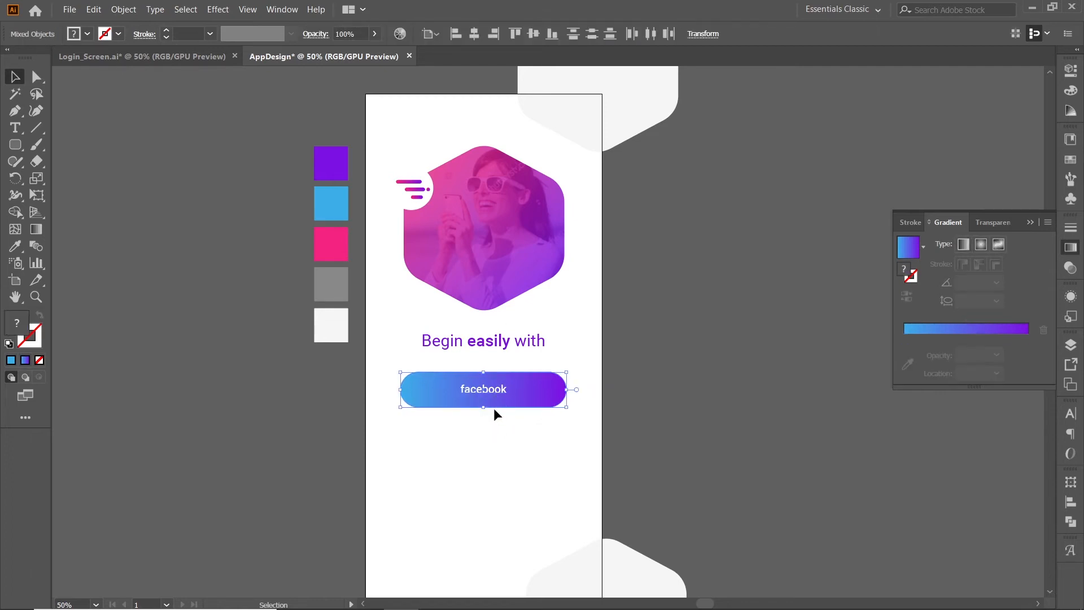
pyautogui.moveTo(496, 389); pyautogui.dragTo(500, 448)
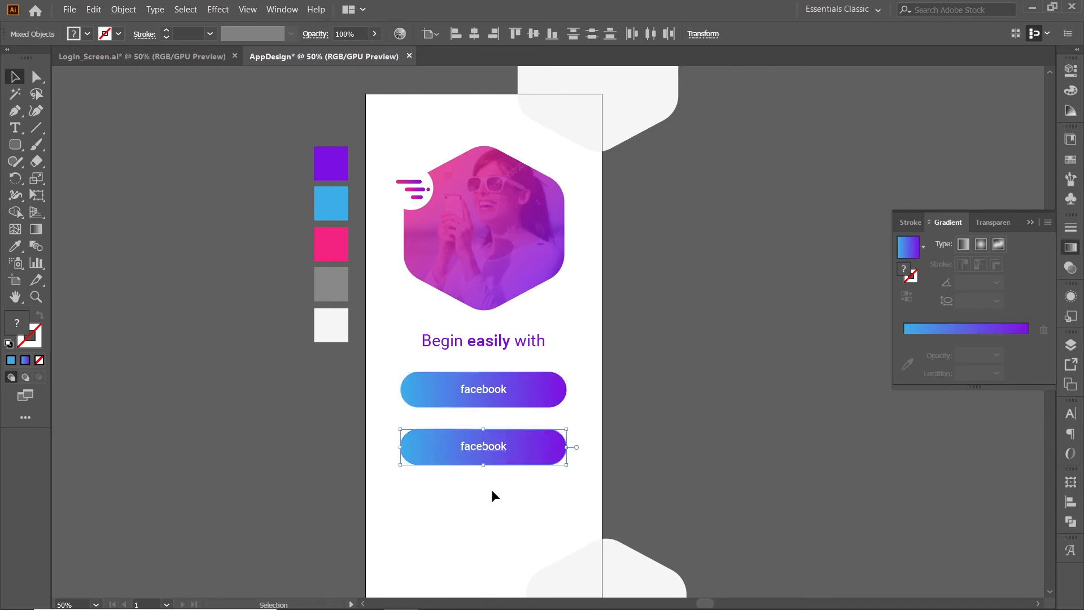
# Recolour the blue gradient stop of the duplicated lower button with the pink swatch, making a pink-to-purple gradient.
pyautogui.click(511, 455)
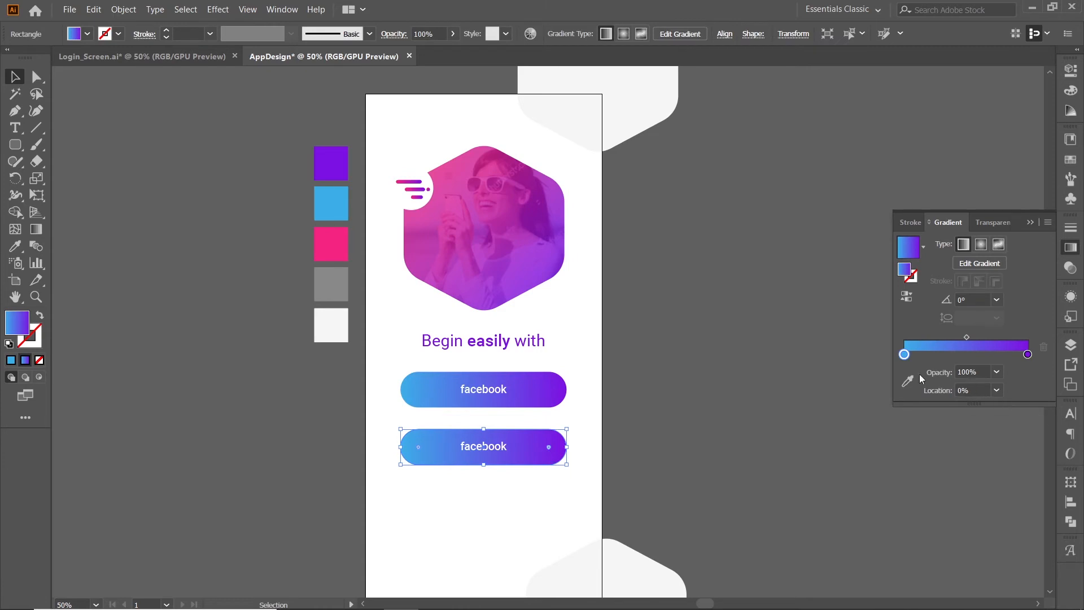
pyautogui.click(908, 382)
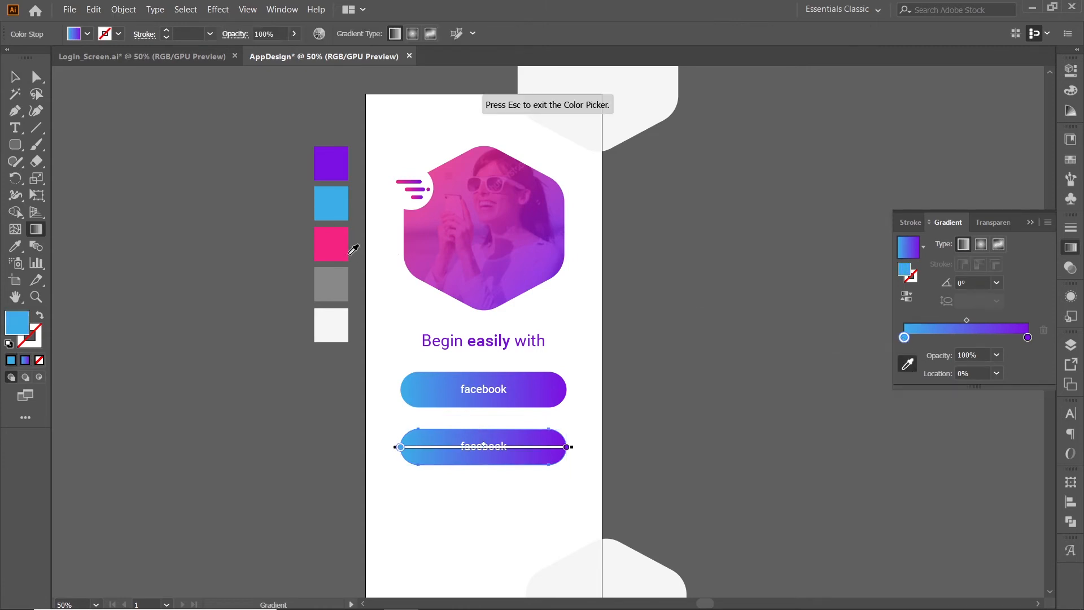
pyautogui.click(344, 242)
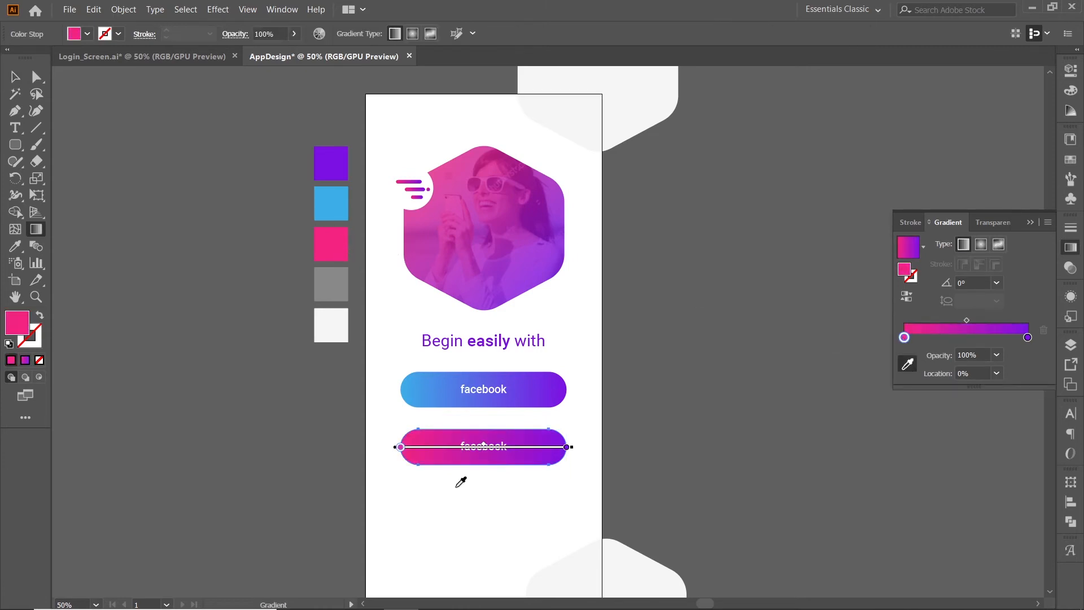
pyautogui.click(15, 76)
pyautogui.click(569, 518)
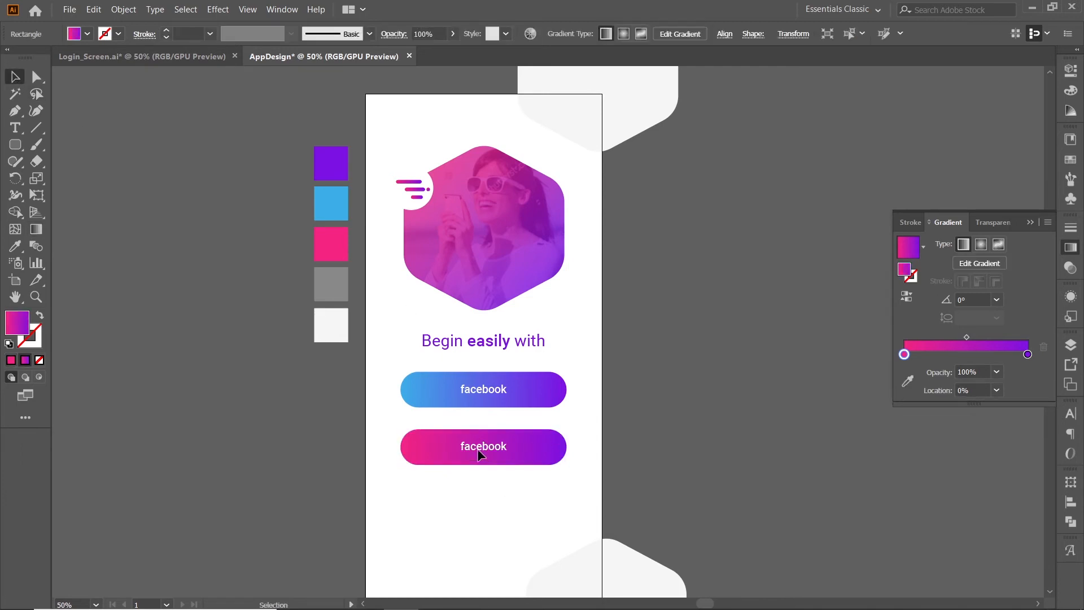
# Change the lower button's label text to "instagram".
pyautogui.doubleClick(479, 450)
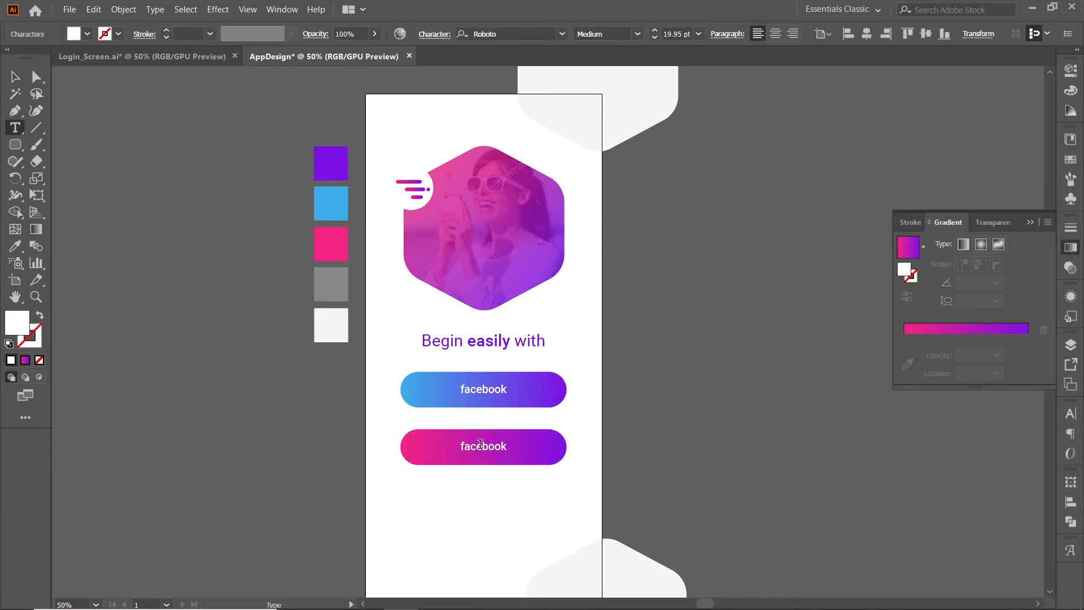
pyautogui.doubleClick(480, 446)
pyautogui.press('BackSpace')
pyautogui.write('instagram')
pyautogui.press('Escape')
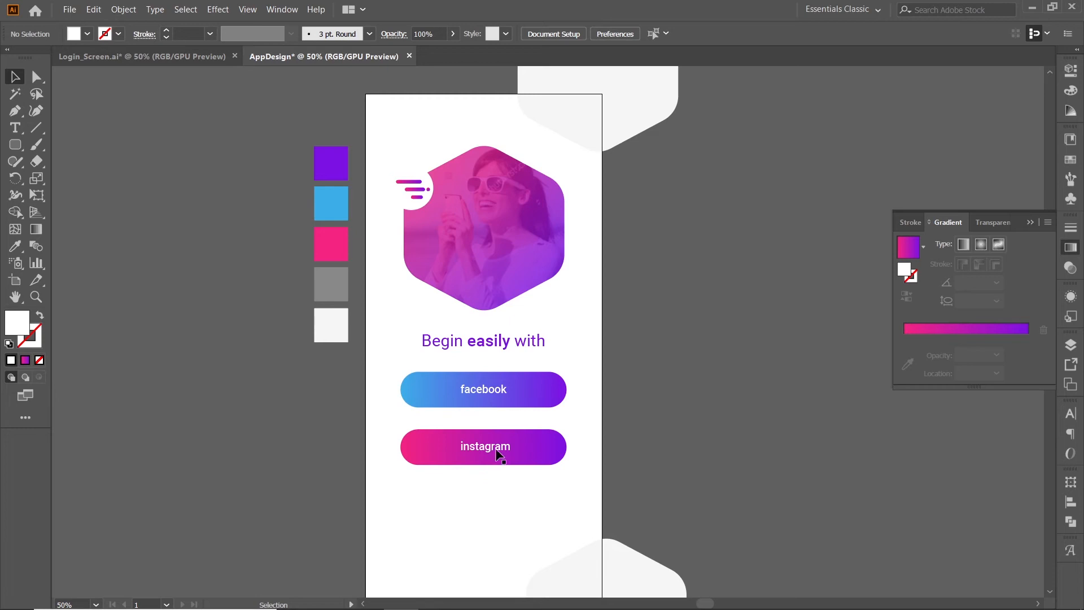
# Nudge the instagram button and its label up one large increment, closer to the facebook button.
pyautogui.click(523, 447)
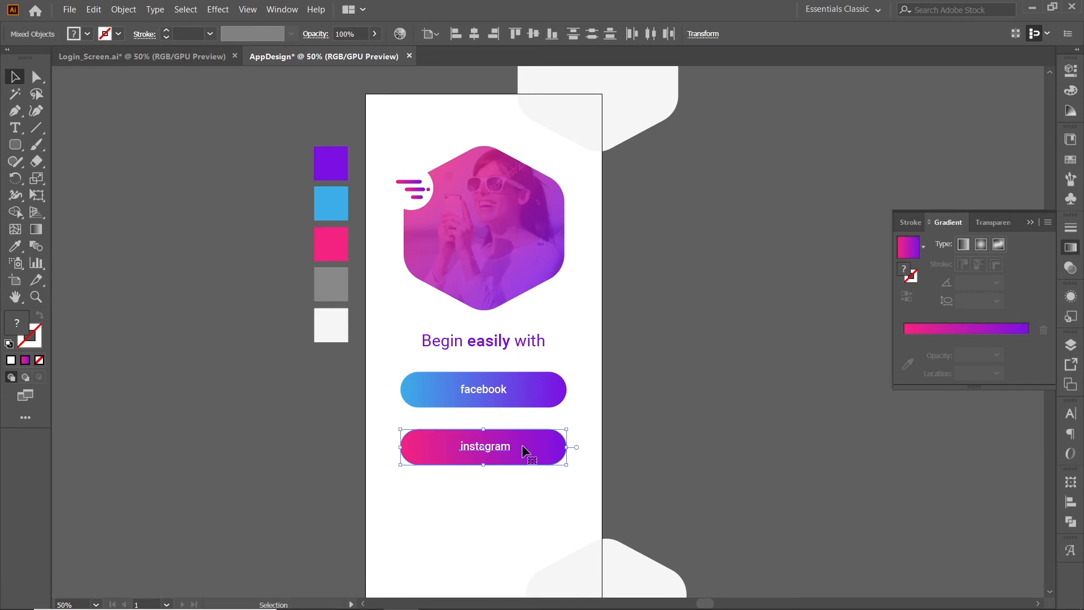
pyautogui.hotkey('shift', 'Up')
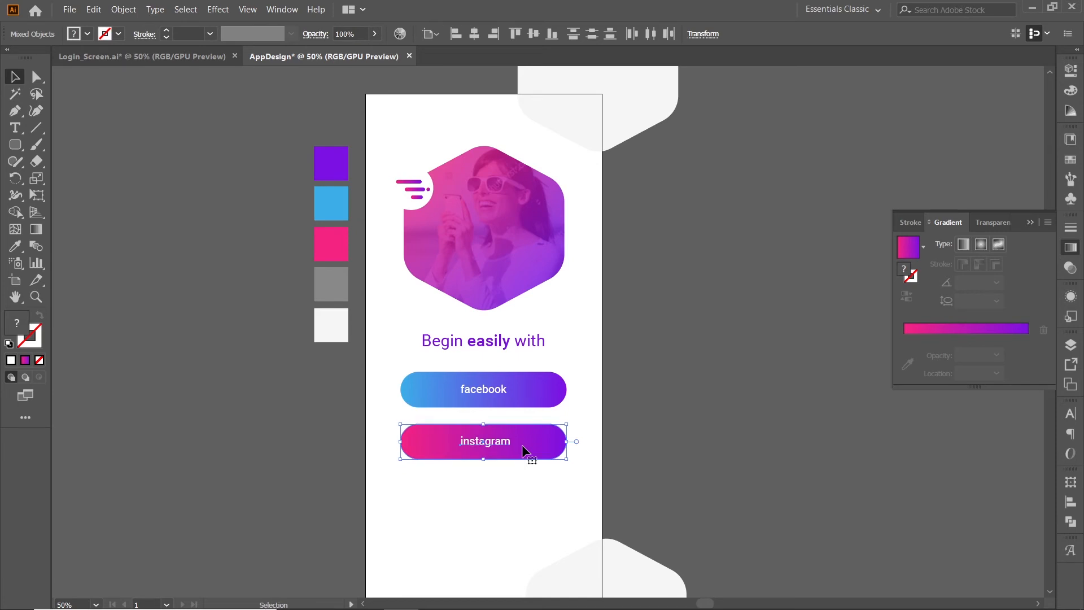
pyautogui.click(538, 486)
# Open the icon files facebook (2).svg and instagram (1).svg from the file explorer as separate documents.
pyautogui.scroll(-3, 537, 483)
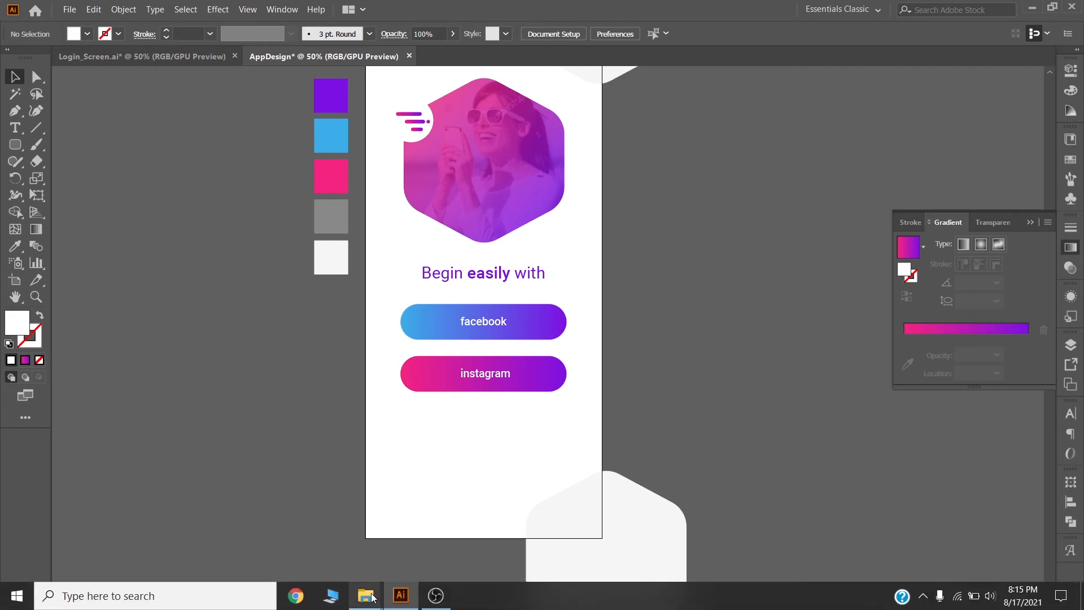
pyautogui.click(328, 525)
pyautogui.moveTo(326, 242); pyautogui.dragTo(564, 49)
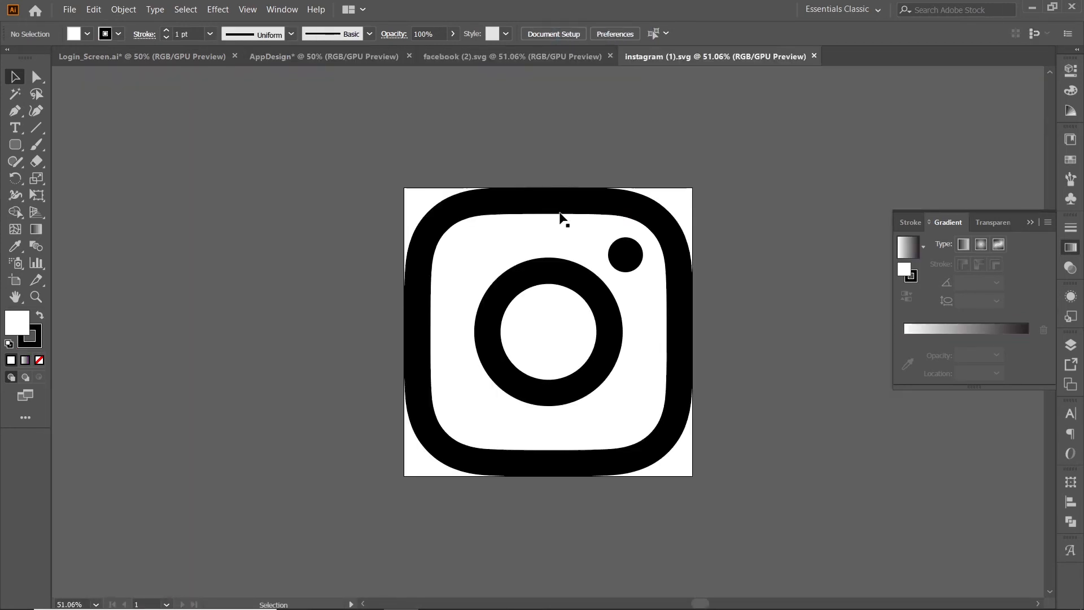
# Copy the whole Instagram icon from instagram (1).svg into the AppDesign document and group its parts.
pyautogui.moveTo(397, 177); pyautogui.dragTo(726, 508)
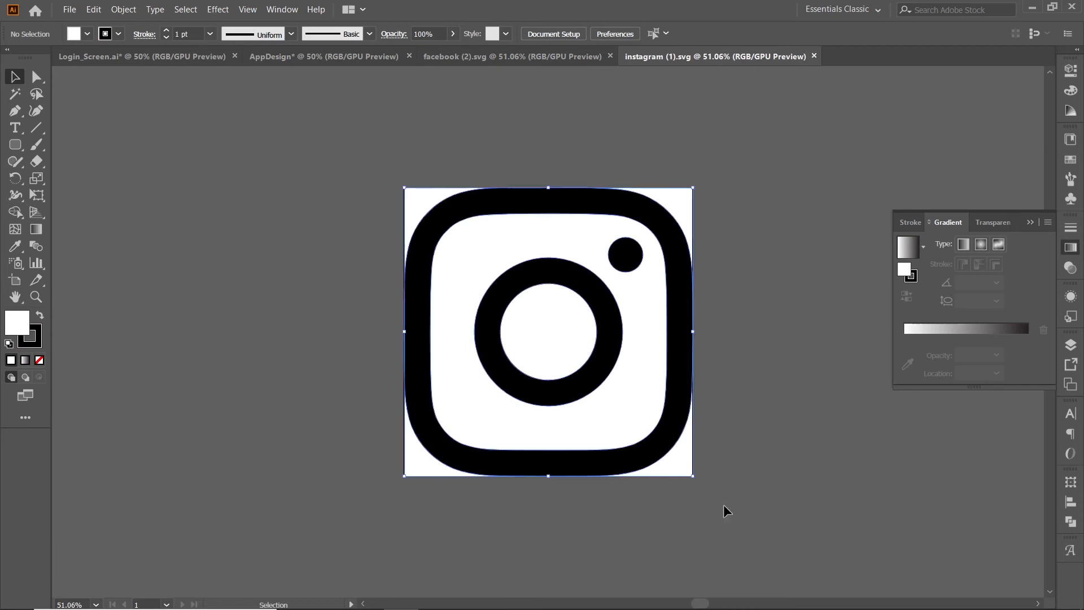
pyautogui.click(290, 57)
pyautogui.hotkey('ctrl', 'v')
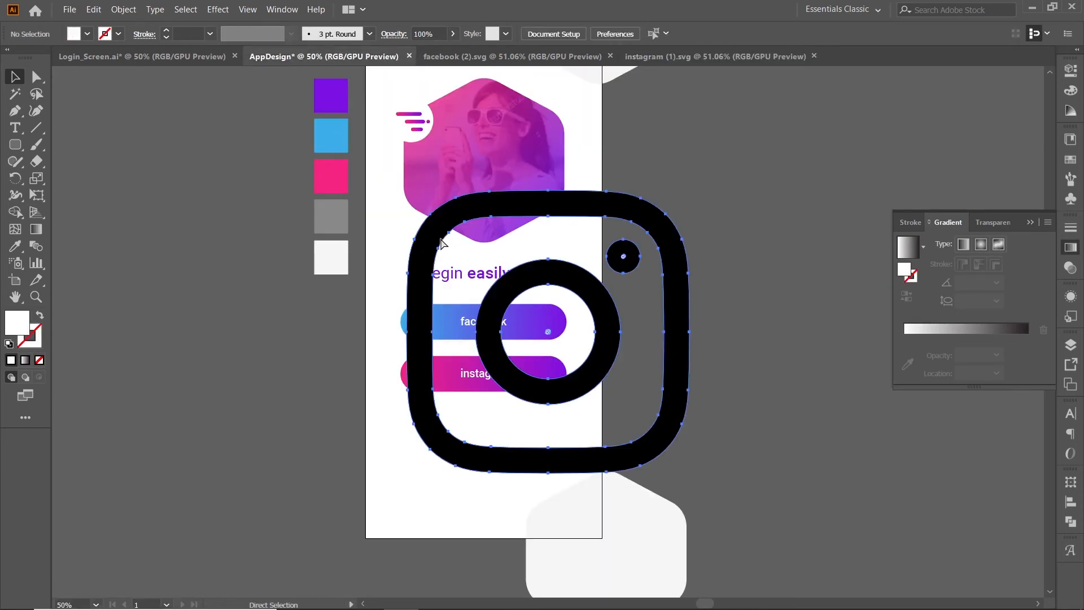
pyautogui.hotkey('ctrl', 'g')
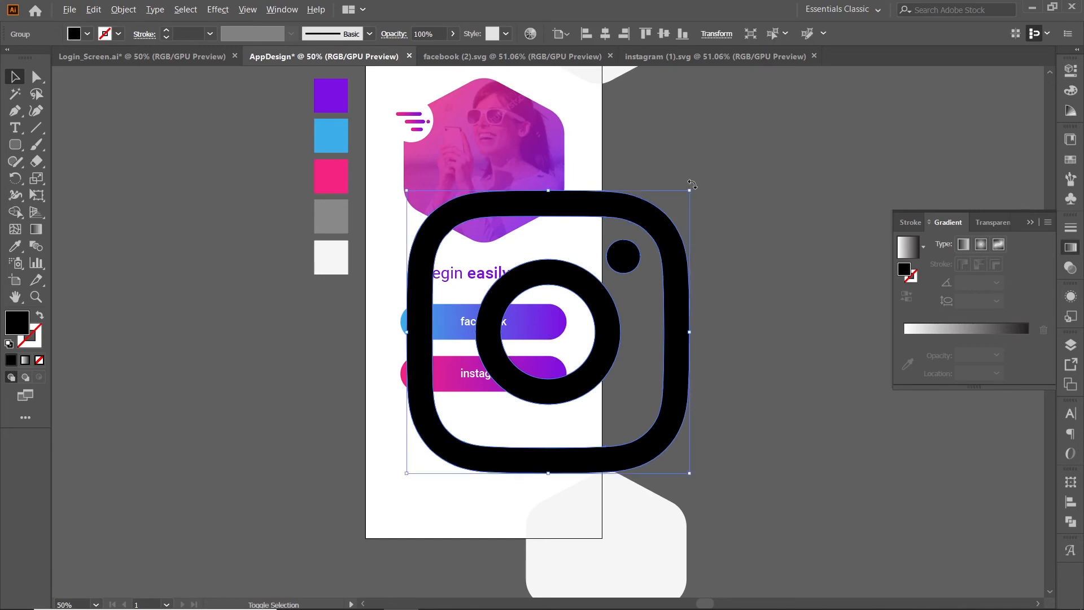
# Scale the Instagram icon down to about label height and place it just left of the "instagram" label.
pyautogui.moveTo(690, 192); pyautogui.dragTo(558, 323)
pyautogui.scroll(5, 525, 354)
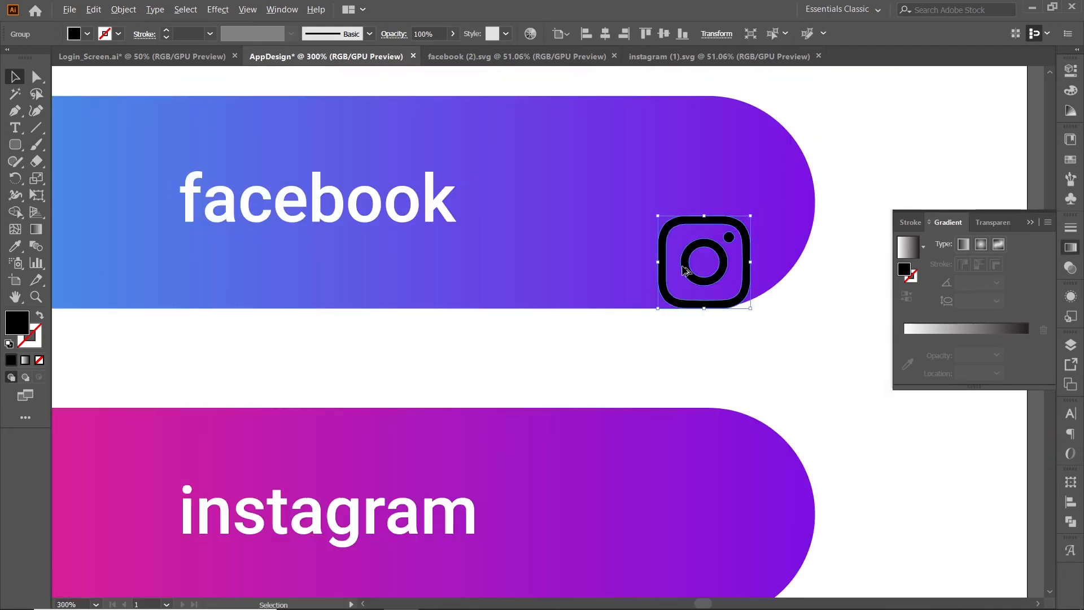
pyautogui.scroll(-3, 685, 269)
pyautogui.moveTo(686, 269); pyautogui.dragTo(414, 411)
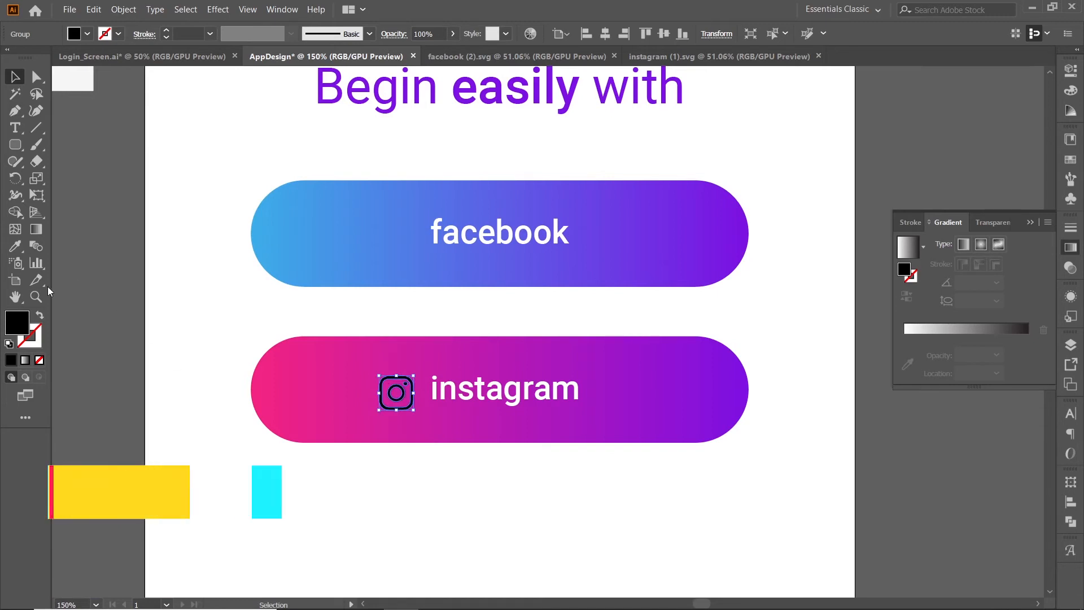
# Recolour the Instagram icon white by sampling the artboard background with the Eyedropper.
pyautogui.click(13, 248)
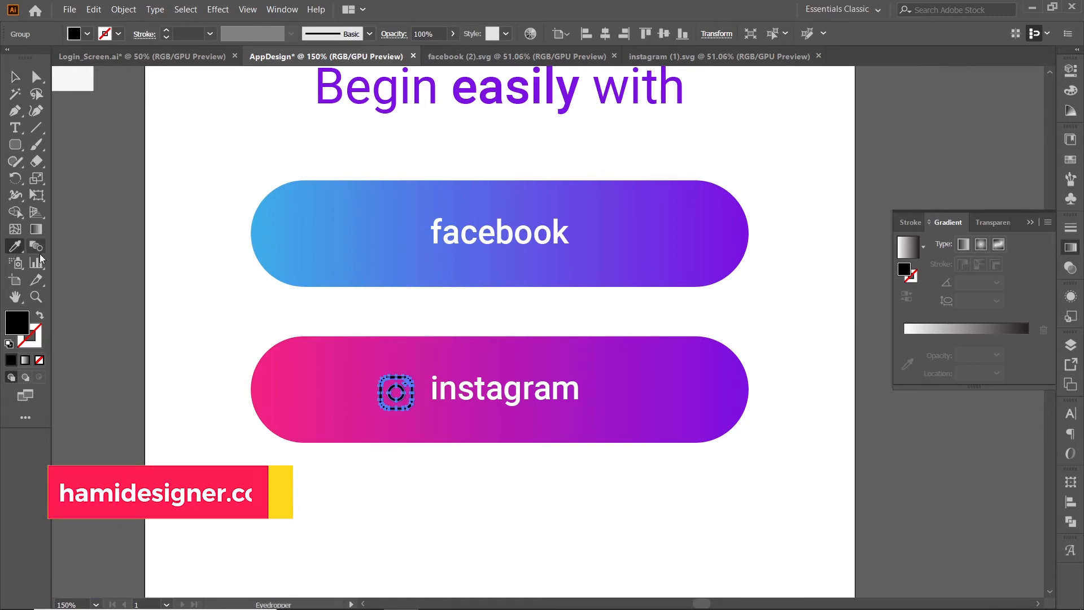
pyautogui.click(196, 275)
pyautogui.press('v')
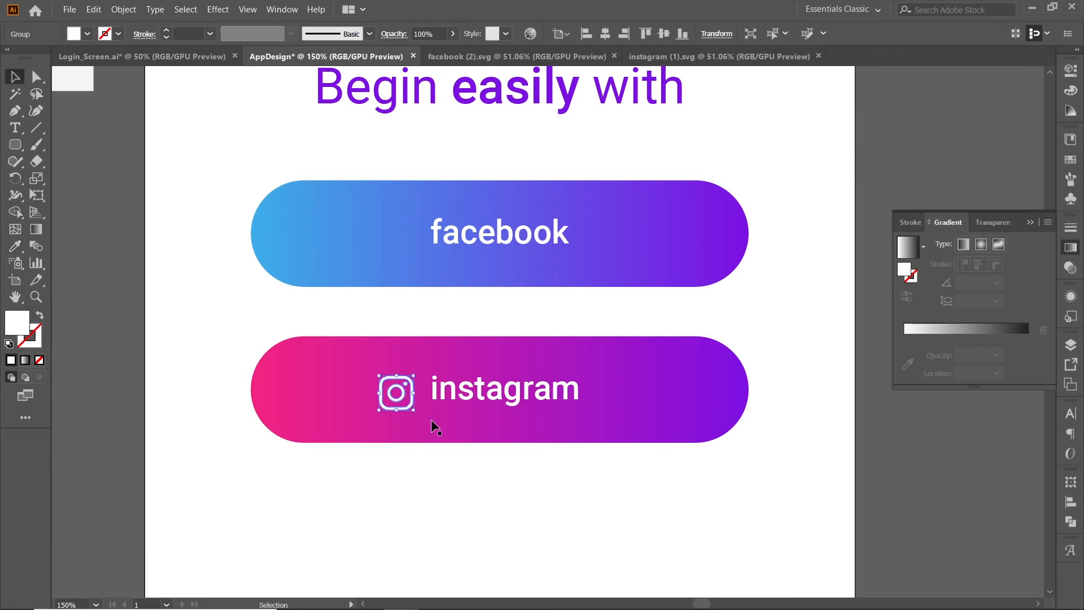
# Group the Instagram icon with its label and centre the group horizontally on the pink button as key object.
pyautogui.click(446, 390)
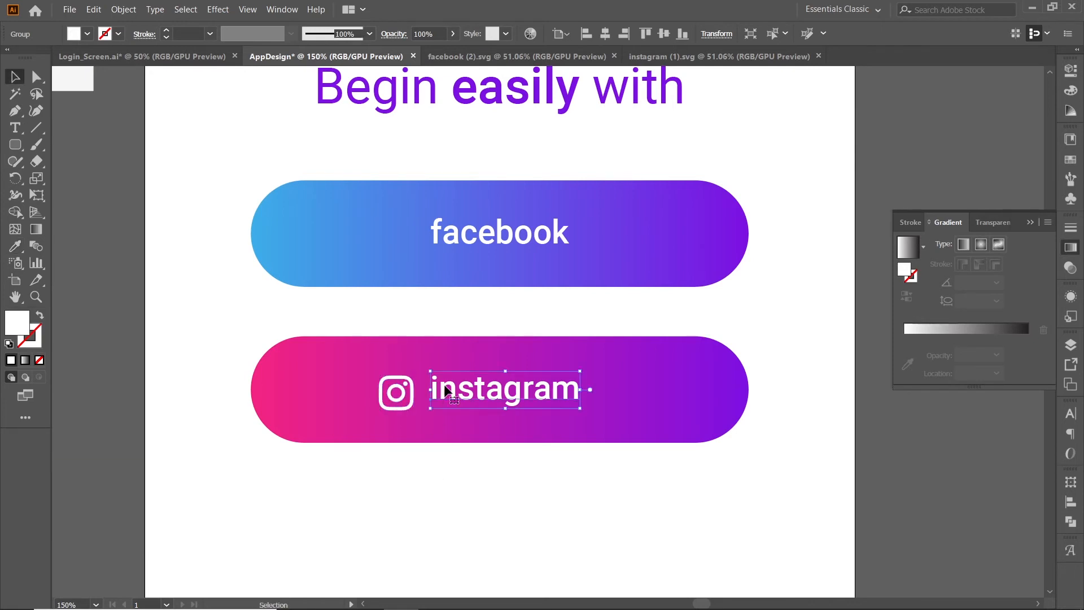
pyautogui.keyDown('shift'); pyautogui.click(415, 399); pyautogui.keyUp('shift')
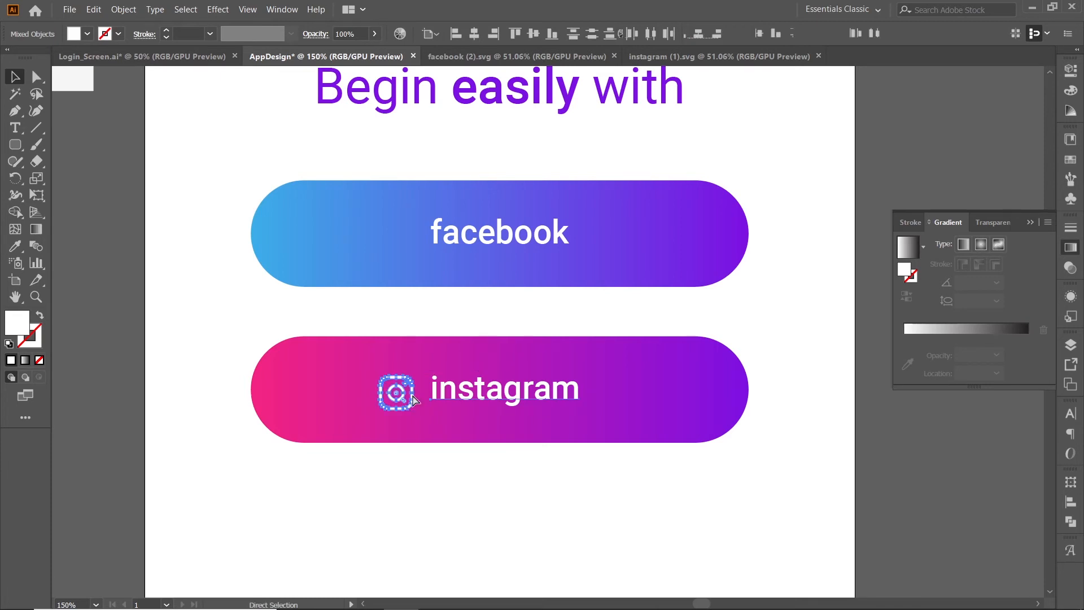
pyautogui.hotkey('ctrl', 'g')
pyautogui.keyDown('shift'); pyautogui.click(713, 435); pyautogui.keyUp('shift')
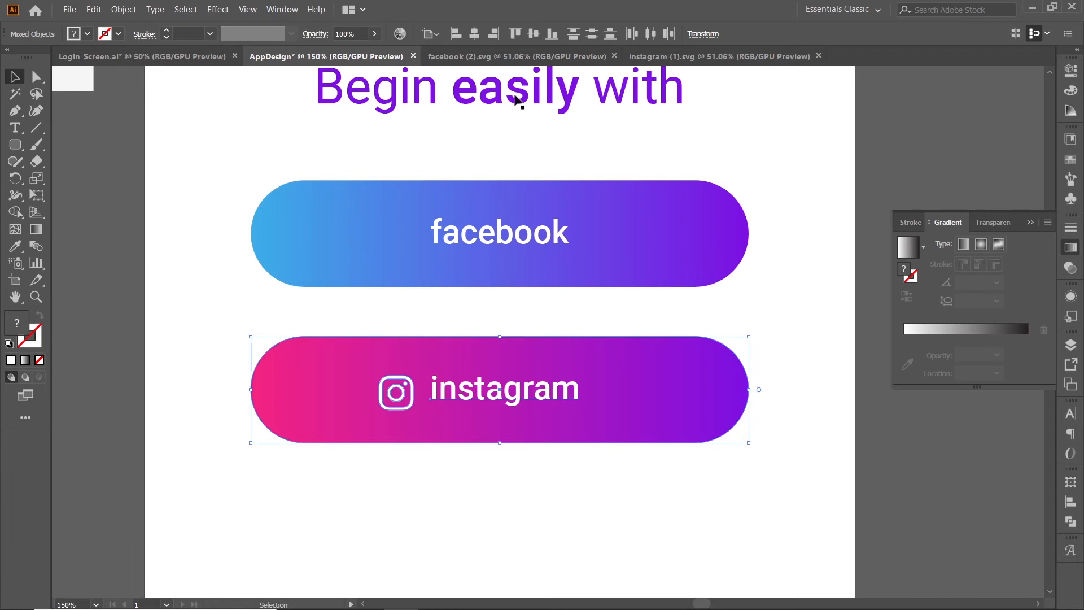
pyautogui.click(679, 401)
pyautogui.click(475, 34)
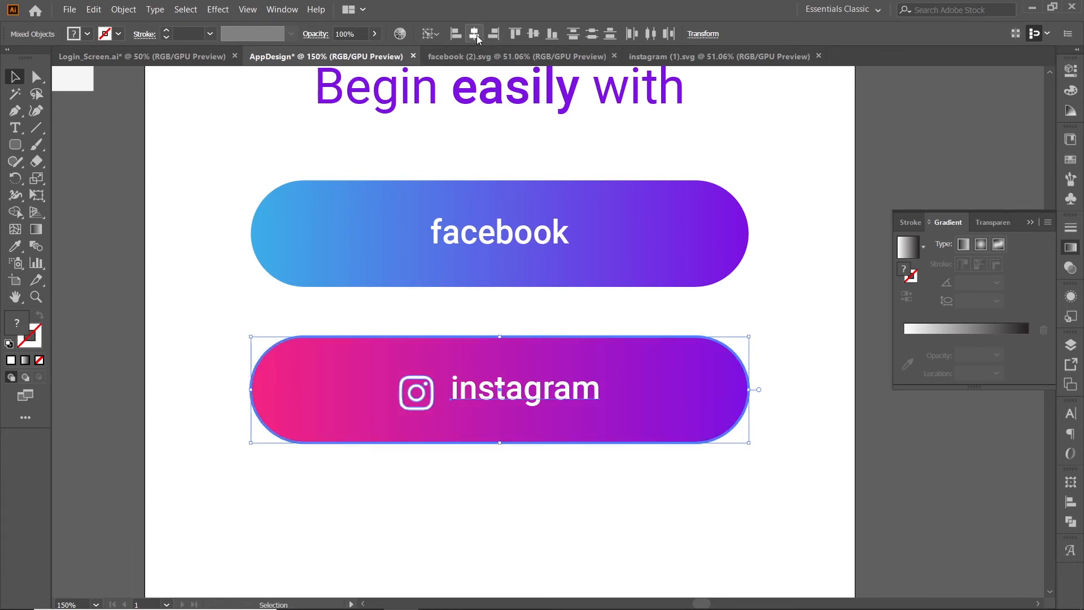
pyautogui.click(490, 521)
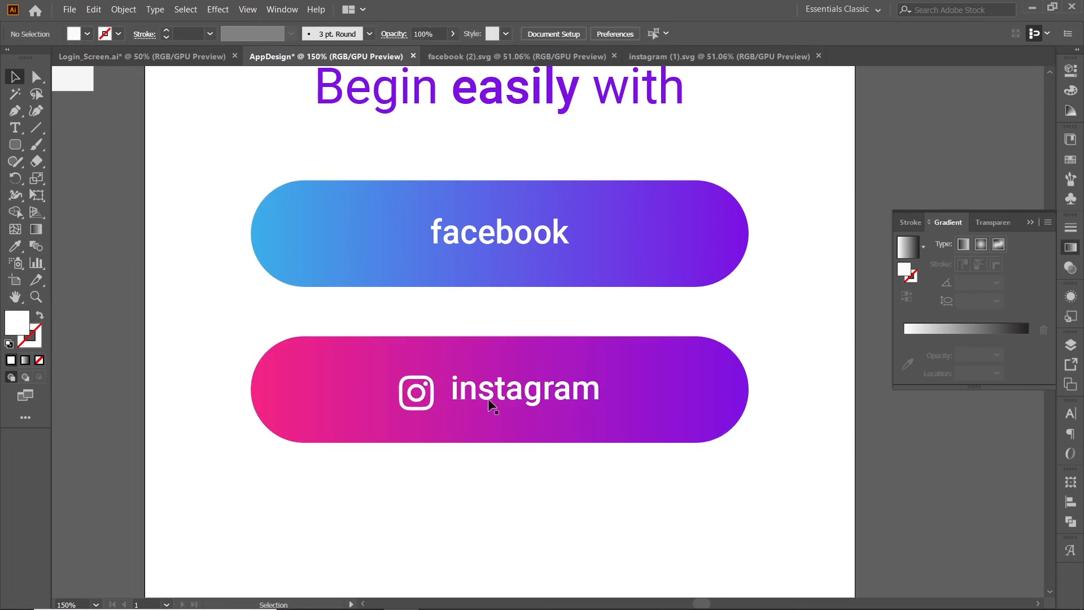
# Nudge the "instagram" text down three small increments inside its group to line up with the icon.
pyautogui.click(492, 403)
pyautogui.click(499, 493)
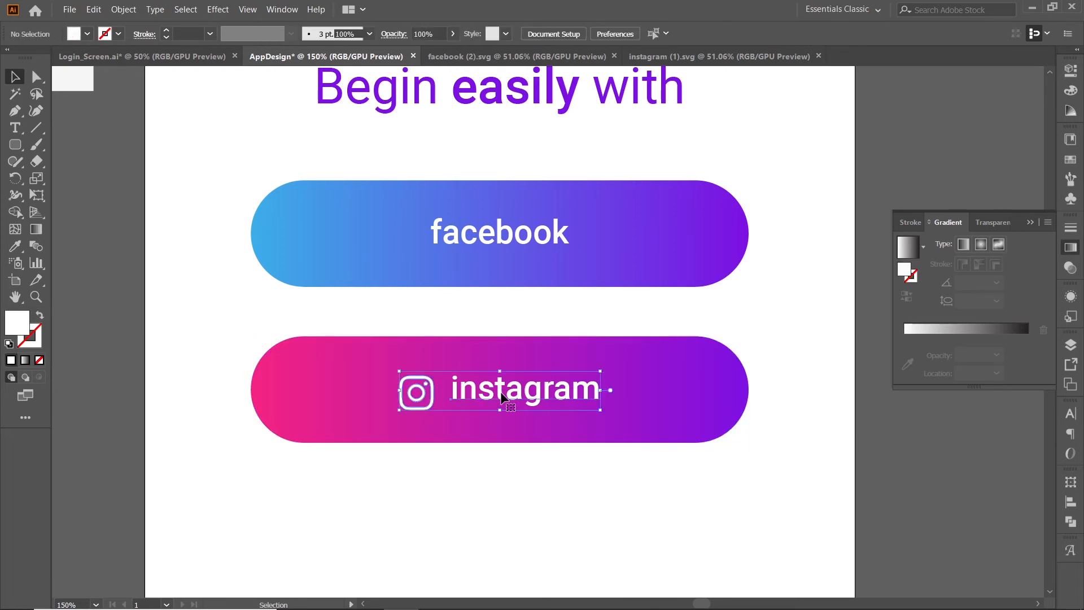
pyautogui.doubleClick(501, 391)
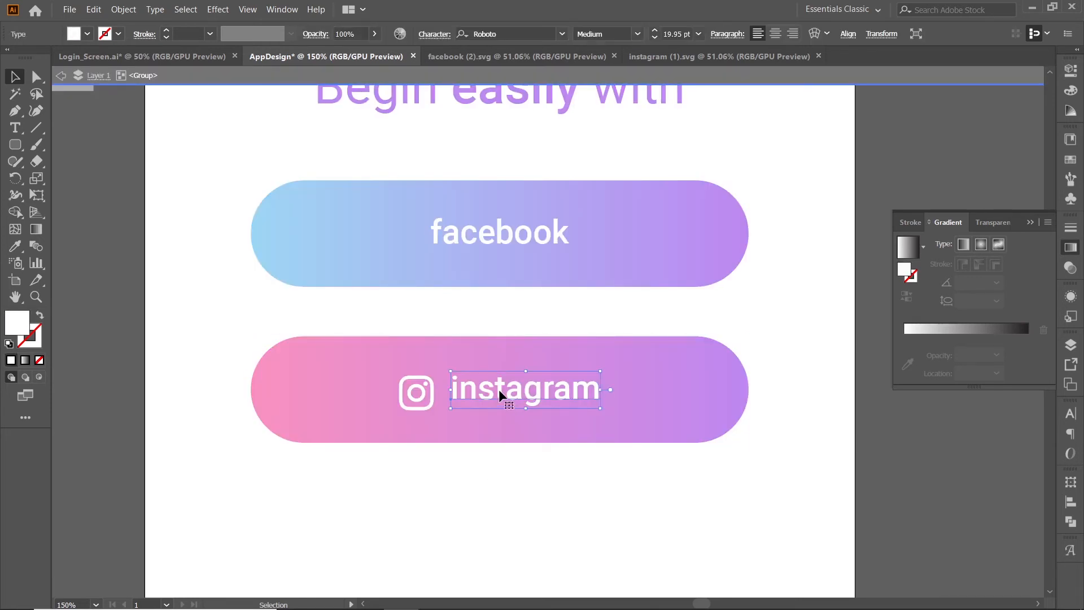
pyautogui.press('Down')
pyautogui.press('Down')
pyautogui.press('Down')
pyautogui.press('Down')
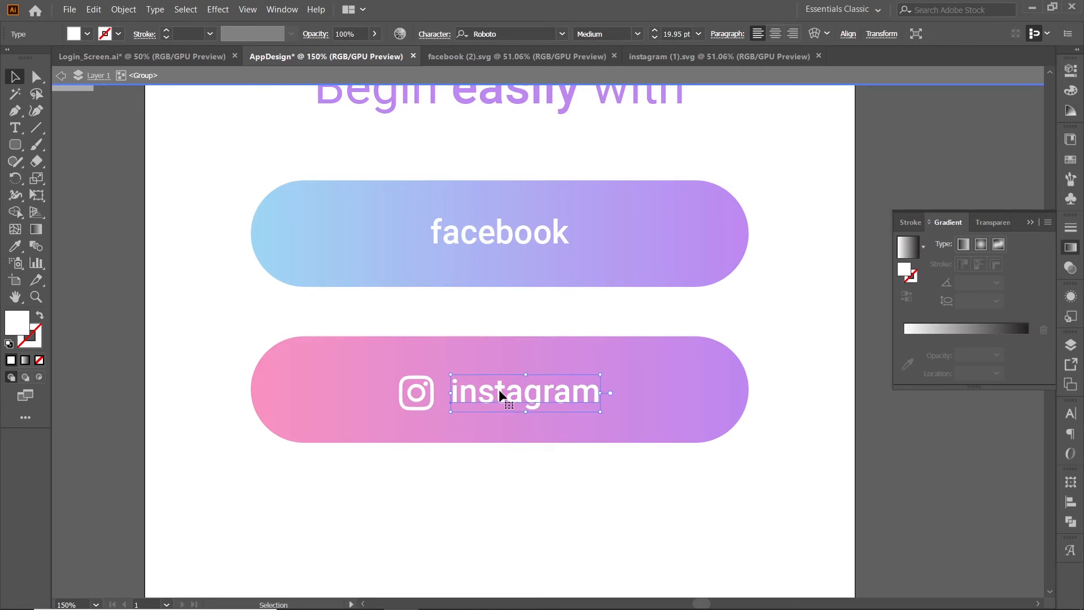
pyautogui.click(524, 458)
pyautogui.doubleClick(524, 457)
# Copy the Facebook "f" icon from facebook (2).svg into the AppDesign document.
pyautogui.hotkey('ctrl', '-')
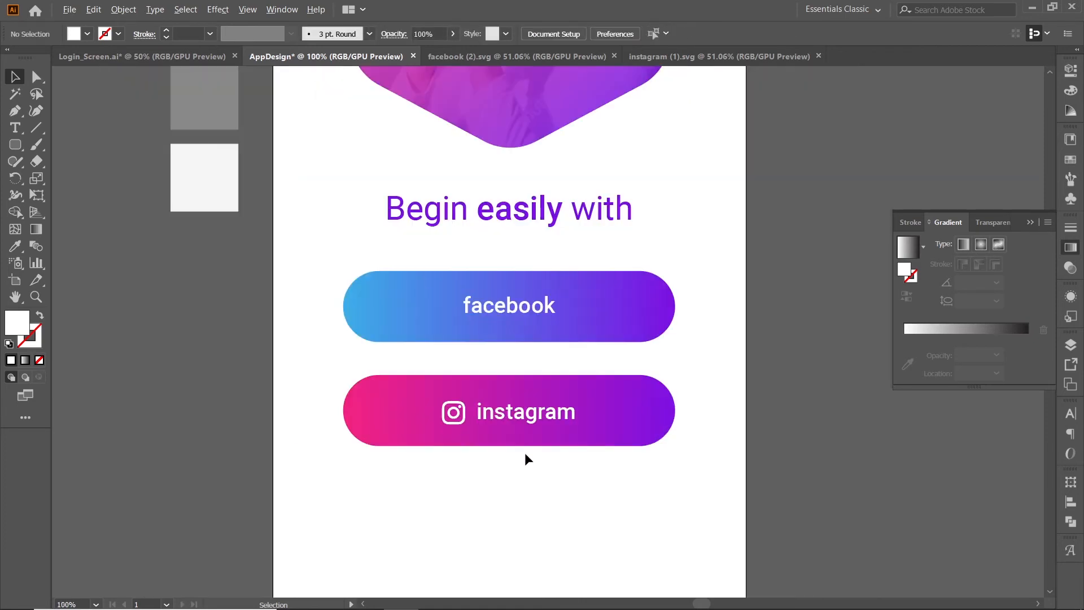
pyautogui.click(510, 306)
pyautogui.click(456, 56)
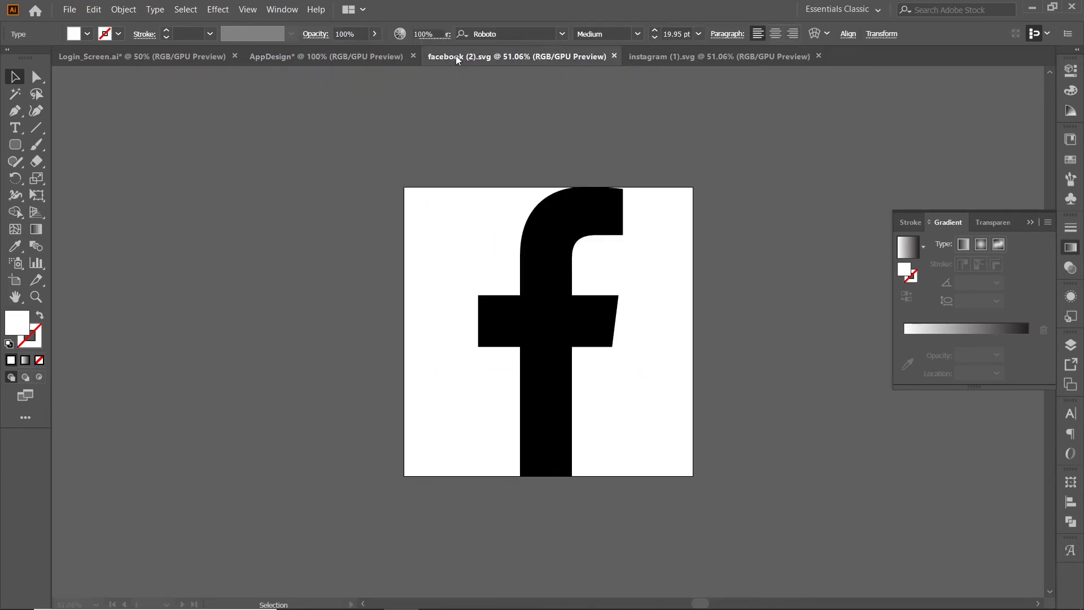
pyautogui.click(531, 344)
pyautogui.hotkey('ctrl', 'c')
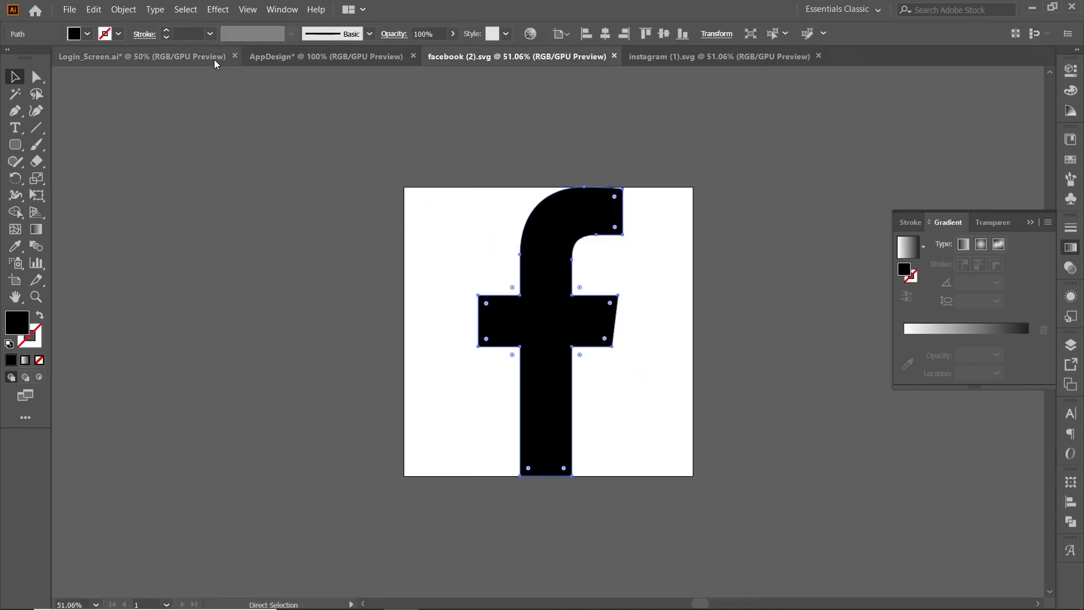
pyautogui.click(288, 58)
pyautogui.hotkey('ctrl', 'v')
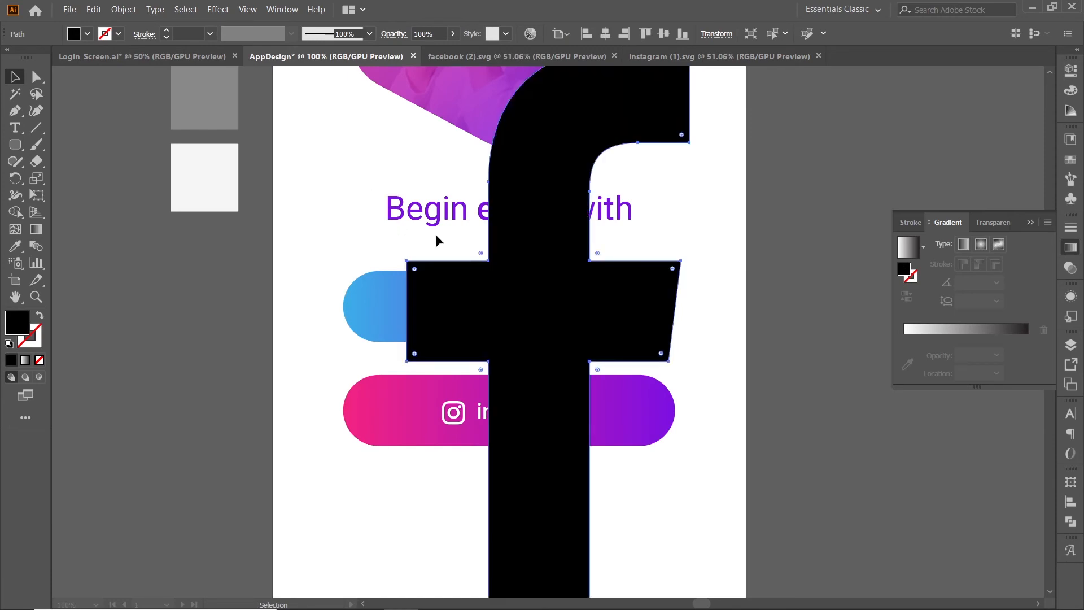
# Scale the Facebook icon down to about label height and place it just left of the "facebook" label.
pyautogui.scroll(-1, 657, 221)
pyautogui.moveTo(675, 491); pyautogui.dragTo(597, 310)
pyautogui.scroll(2, 516, 273)
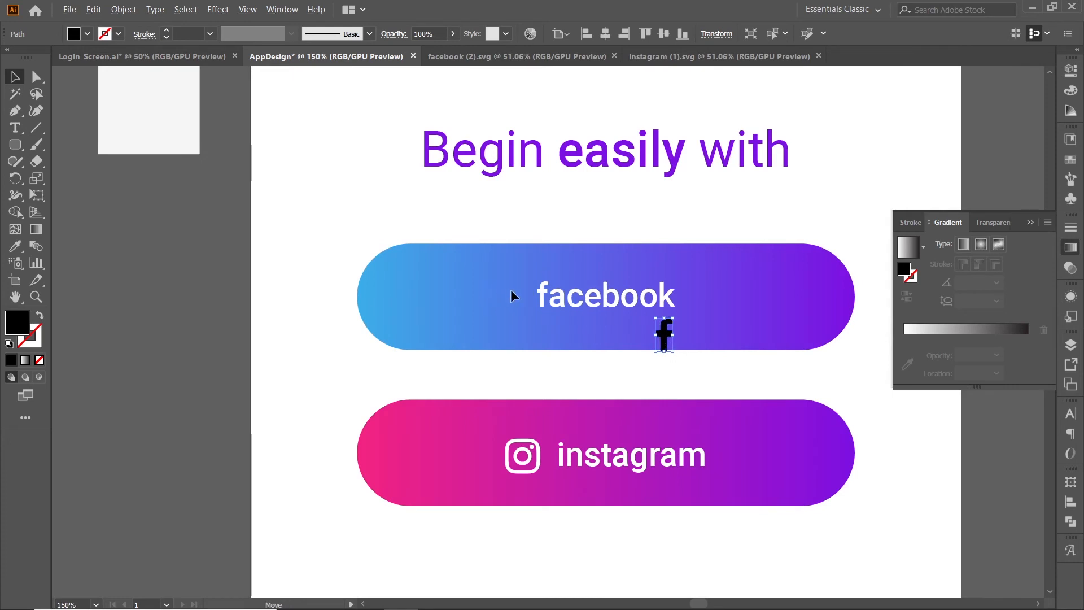
pyautogui.moveTo(510, 290); pyautogui.dragTo(515, 295)
# Recolour the Facebook icon white by sampling the artboard background with the Eyedropper.
pyautogui.press('i')
pyautogui.click(478, 220)
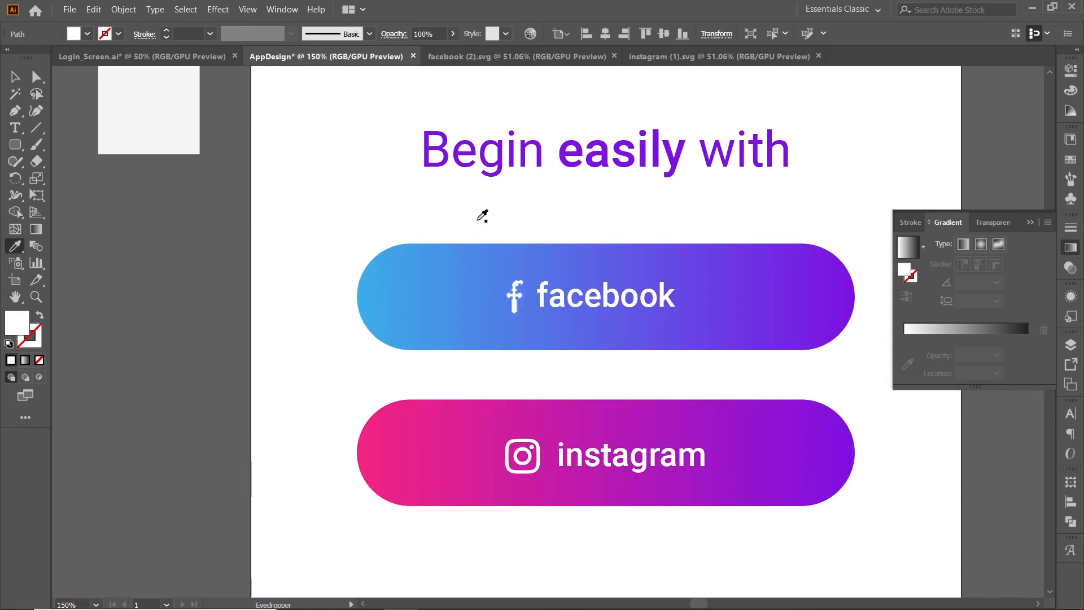
pyautogui.press('v')
pyautogui.click(568, 354)
# Group the Facebook icon with its label and centre the group horizontally on the blue-purple button as key object.
pyautogui.click(565, 303)
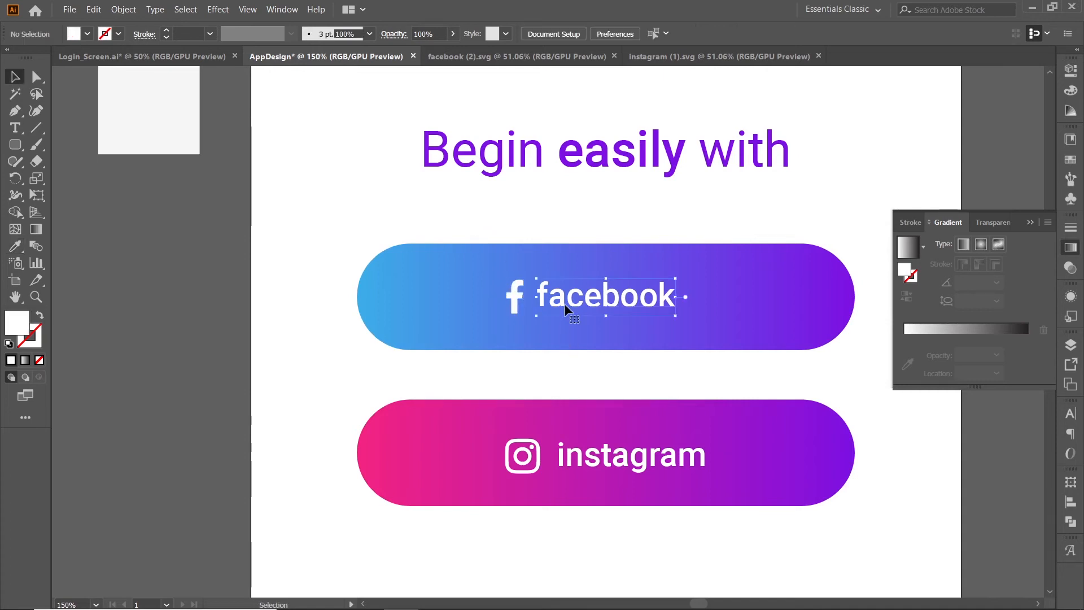
pyautogui.keyDown('shift'); pyautogui.click(516, 298); pyautogui.keyUp('shift')
pyautogui.hotkey('ctrl', 'g')
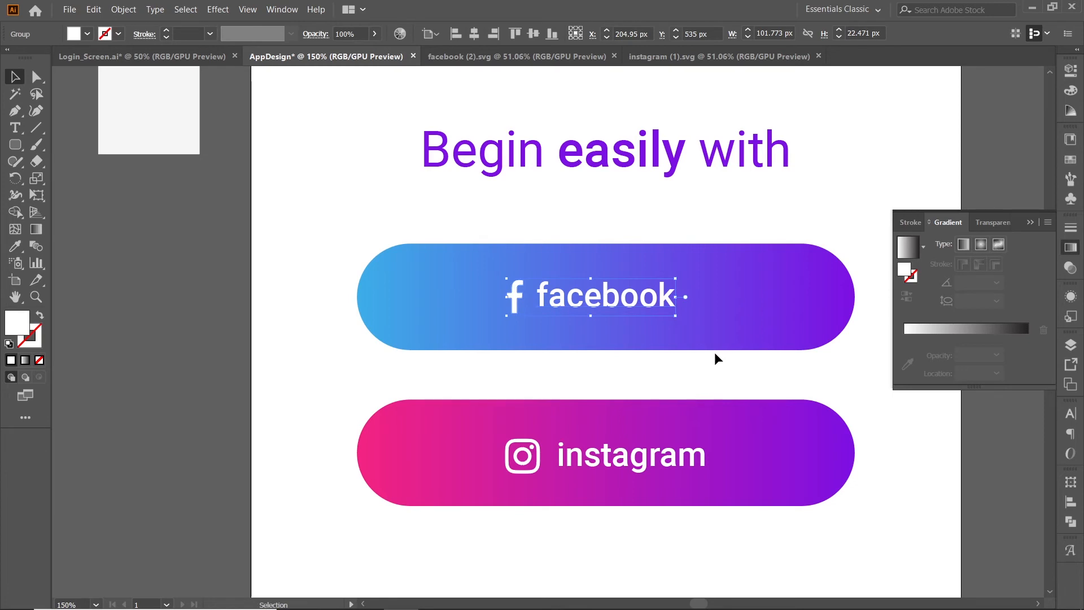
pyautogui.keyDown('shift'); pyautogui.click(753, 329); pyautogui.keyUp('shift')
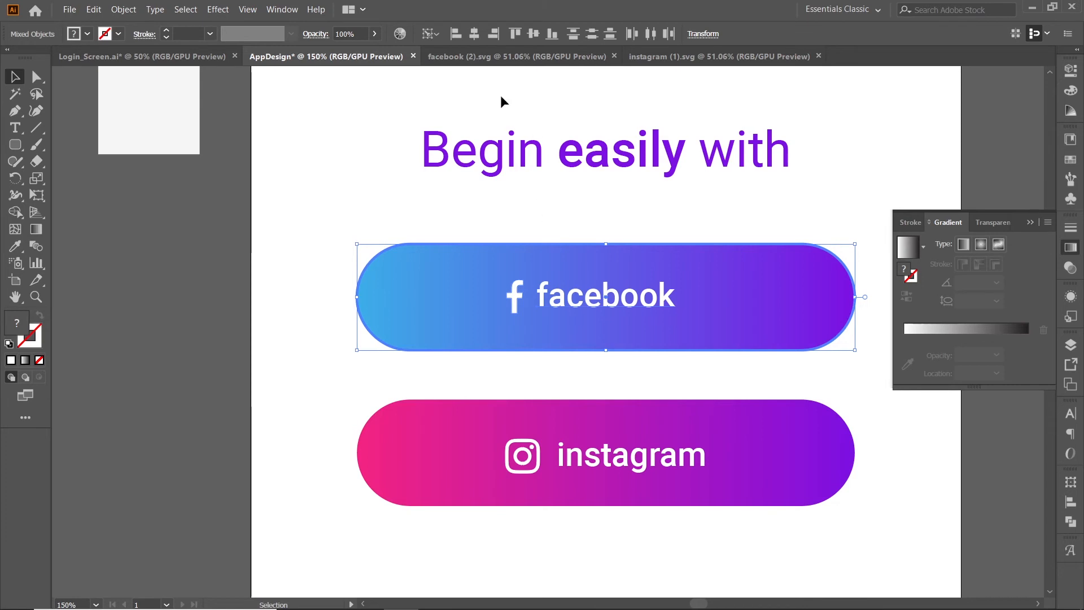
pyautogui.click(477, 38)
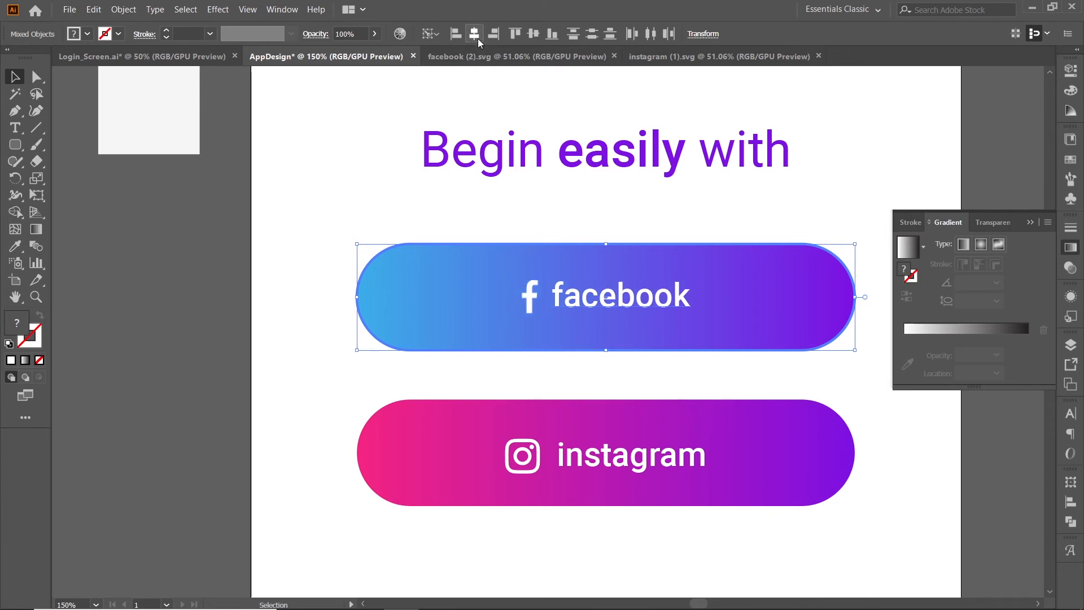
# Isolate the Facebook icon-and-label group and nudge its "facebook" label three increments down and three to the right.
pyautogui.click(646, 388)
pyautogui.click(632, 302)
pyautogui.doubleClick(632, 302)
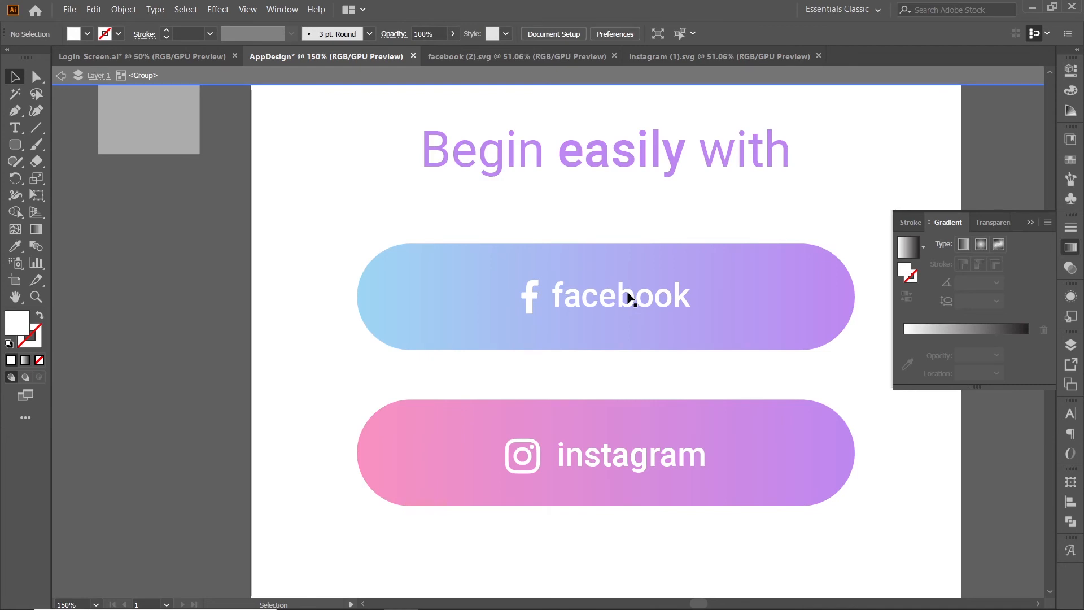
pyautogui.click(631, 298)
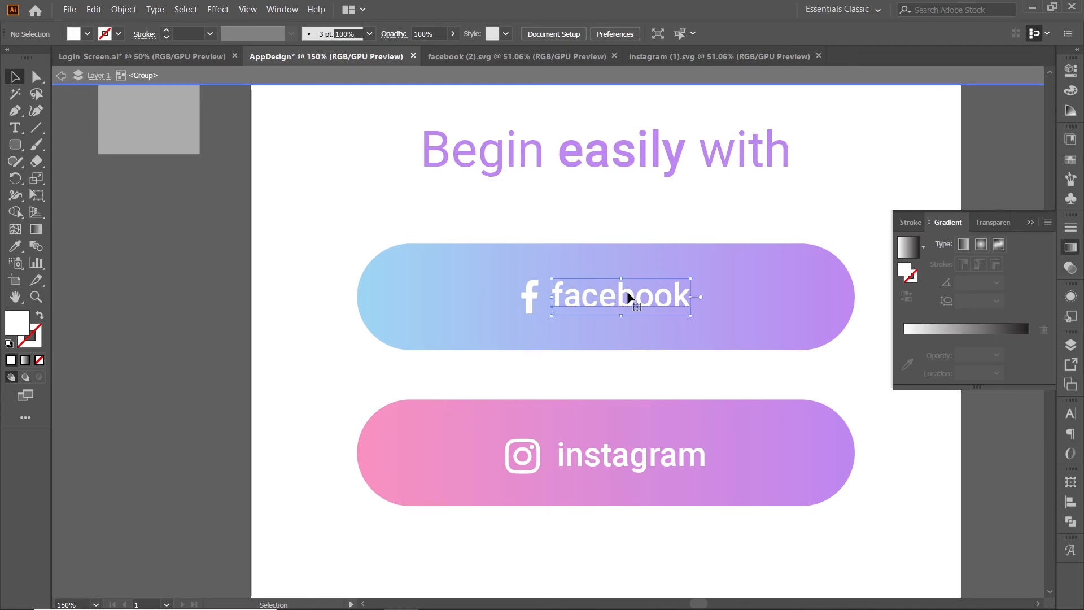
pyautogui.press('Down')
pyautogui.press('Down')
pyautogui.press('Down')
pyautogui.press('Down')
pyautogui.press('Down')
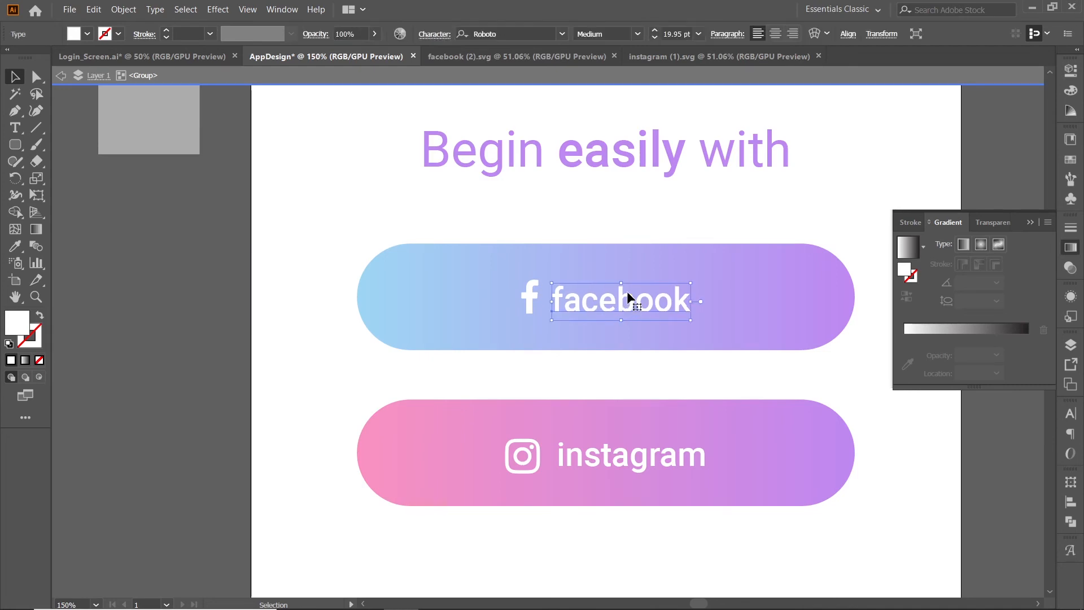
pyautogui.press('Right')
pyautogui.press('Right')
pyautogui.press('Right')
pyautogui.press('Right')
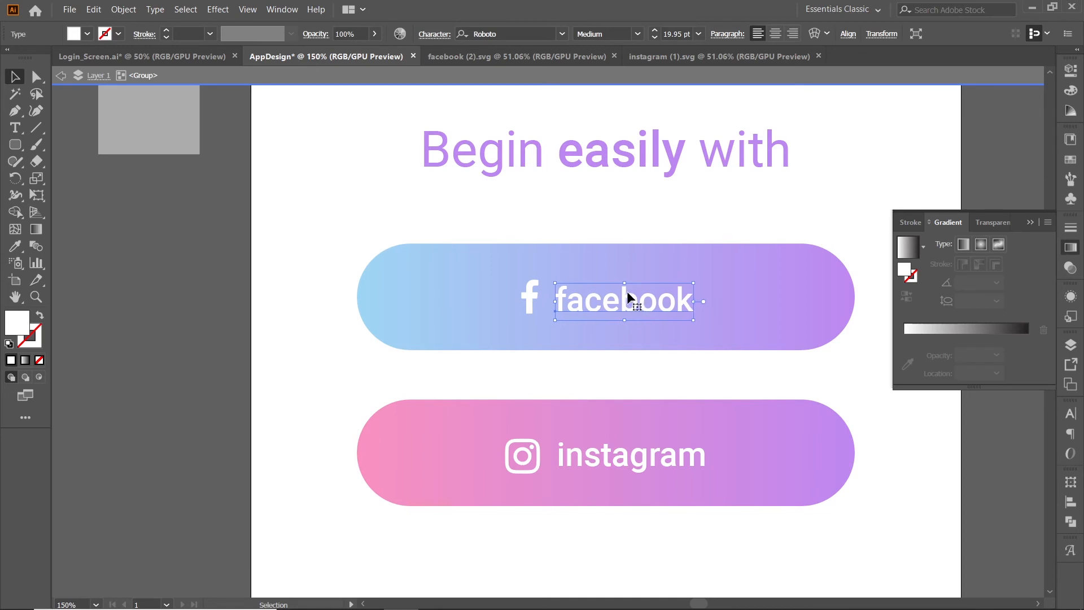
pyautogui.doubleClick(613, 361)
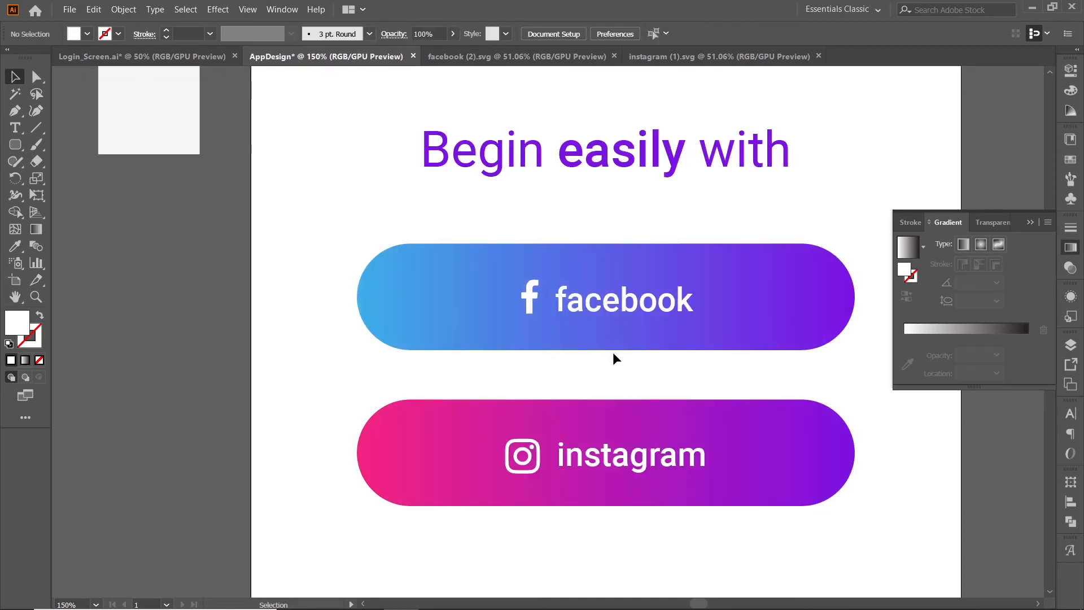
# Recentre the Facebook icon-and-label group horizontally on the artboard.
pyautogui.click(625, 307)
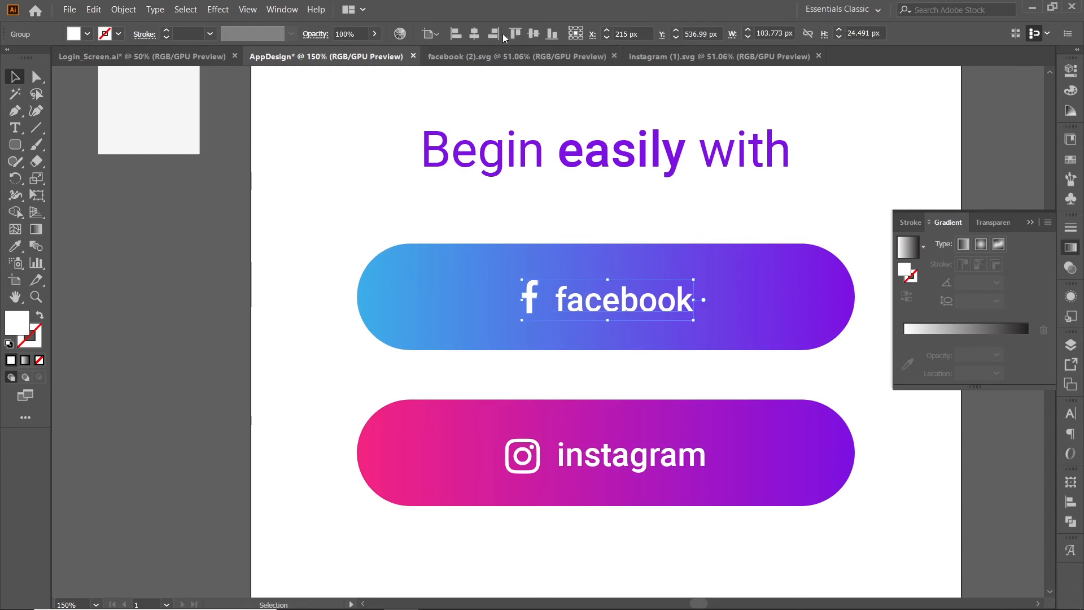
pyautogui.click(477, 35)
pyautogui.click(619, 372)
# Add placeholder point text below the instagram button and colour it with the grey palette swatch using the Eyedropper.
pyautogui.scroll(-2, 378, 248)
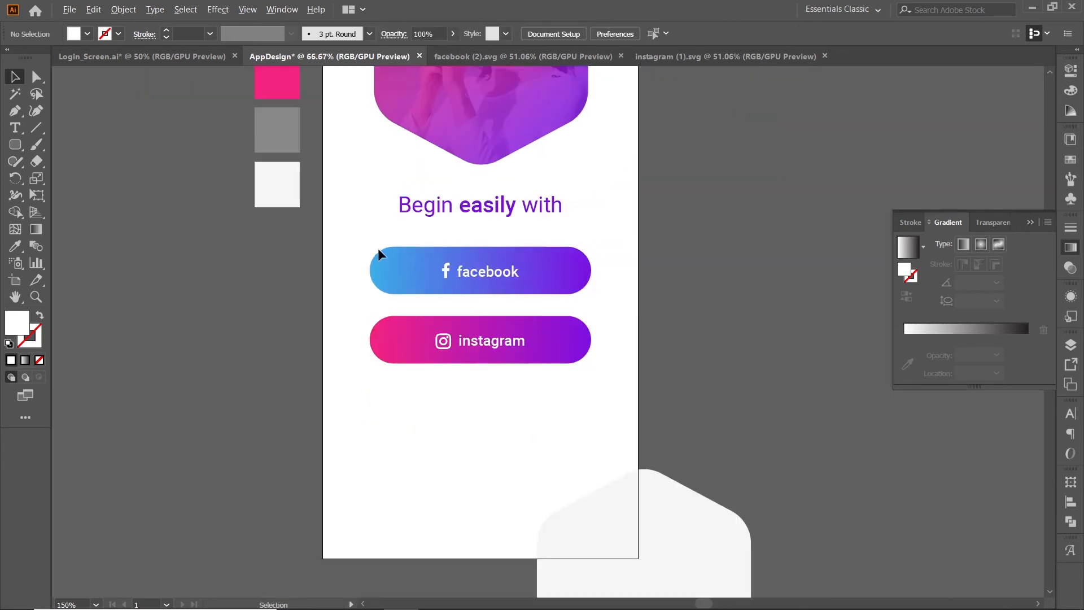
pyautogui.scroll(-1, 490, 349)
pyautogui.scroll(1, 529, 348)
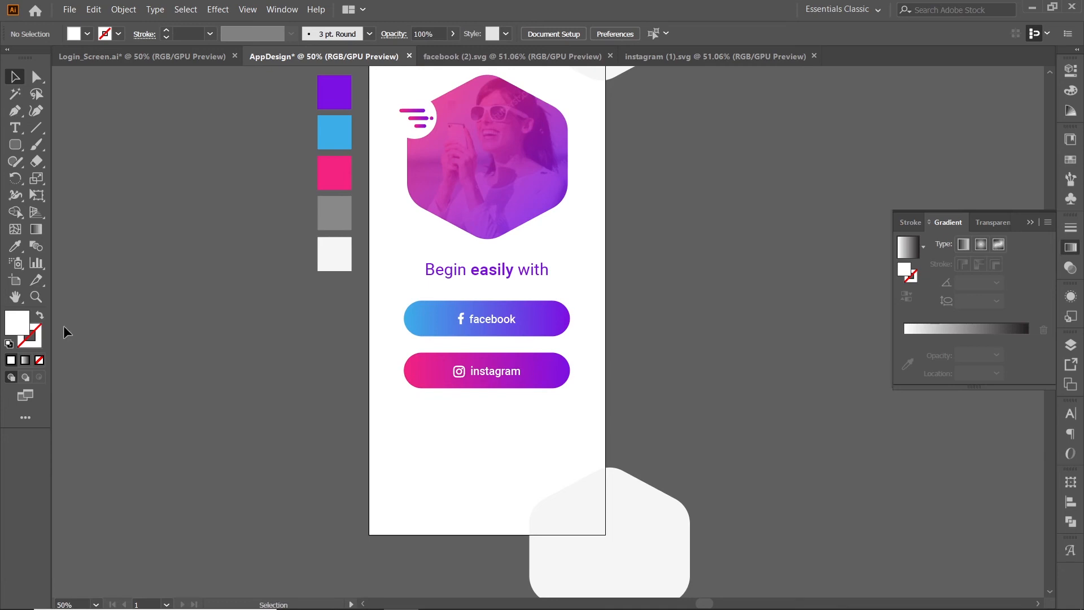
pyautogui.click(15, 127)
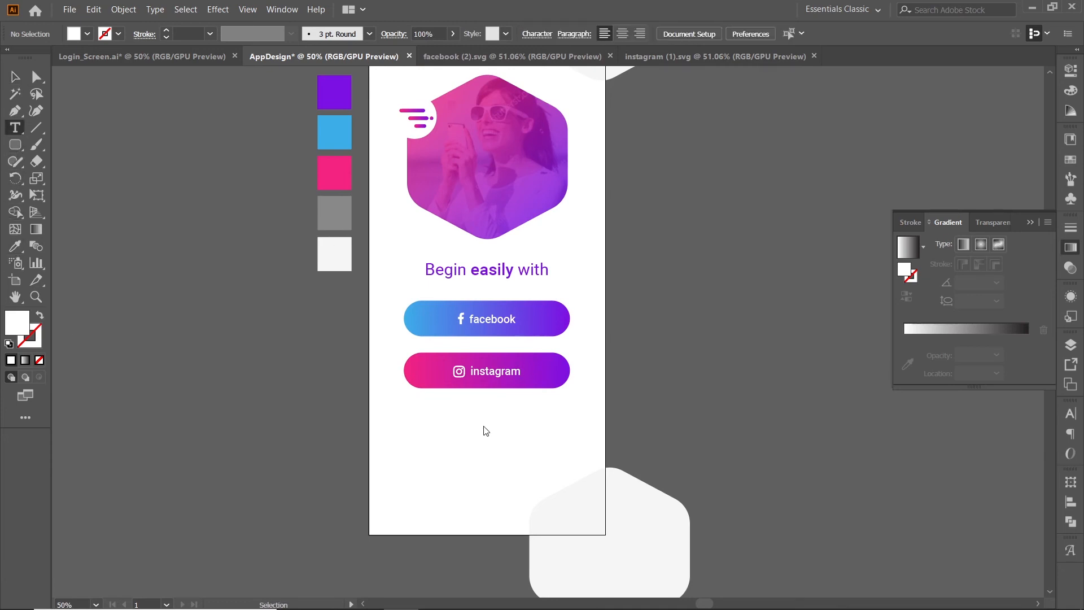
pyautogui.click(455, 433)
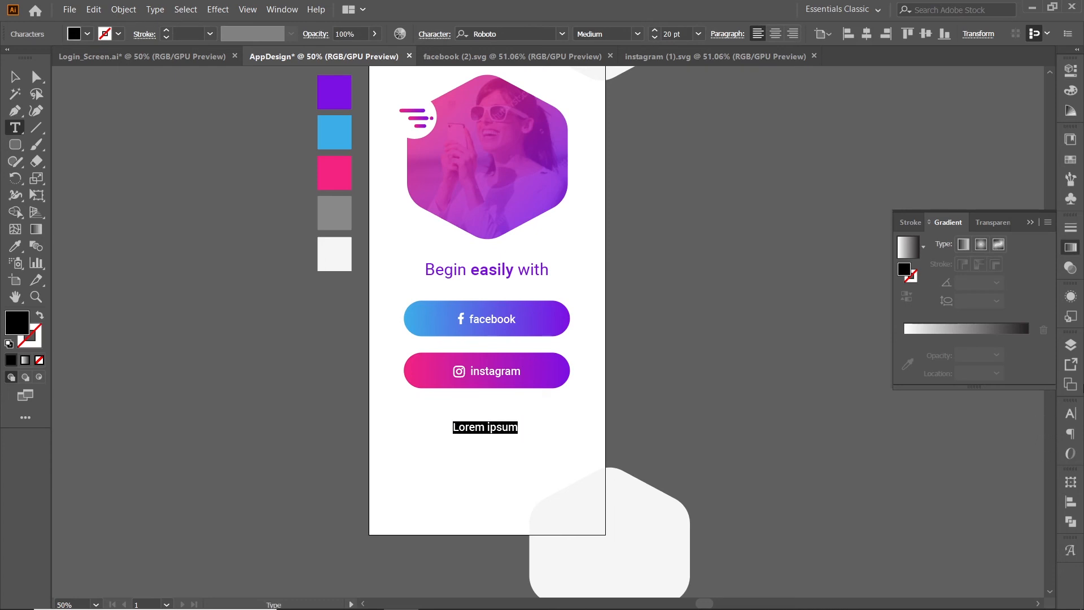
pyautogui.click(1072, 417)
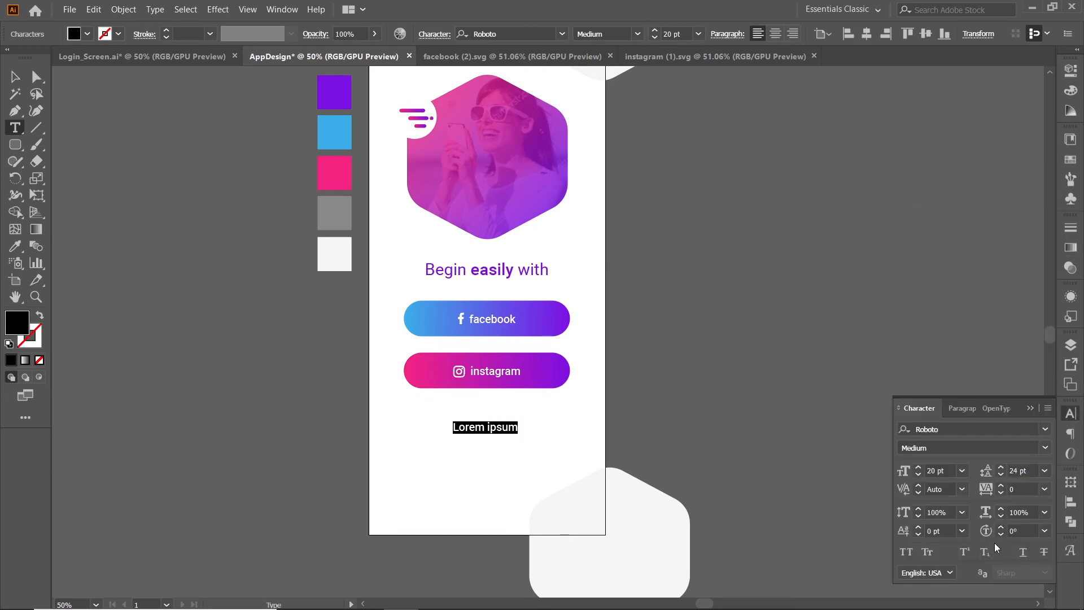
pyautogui.click(15, 246)
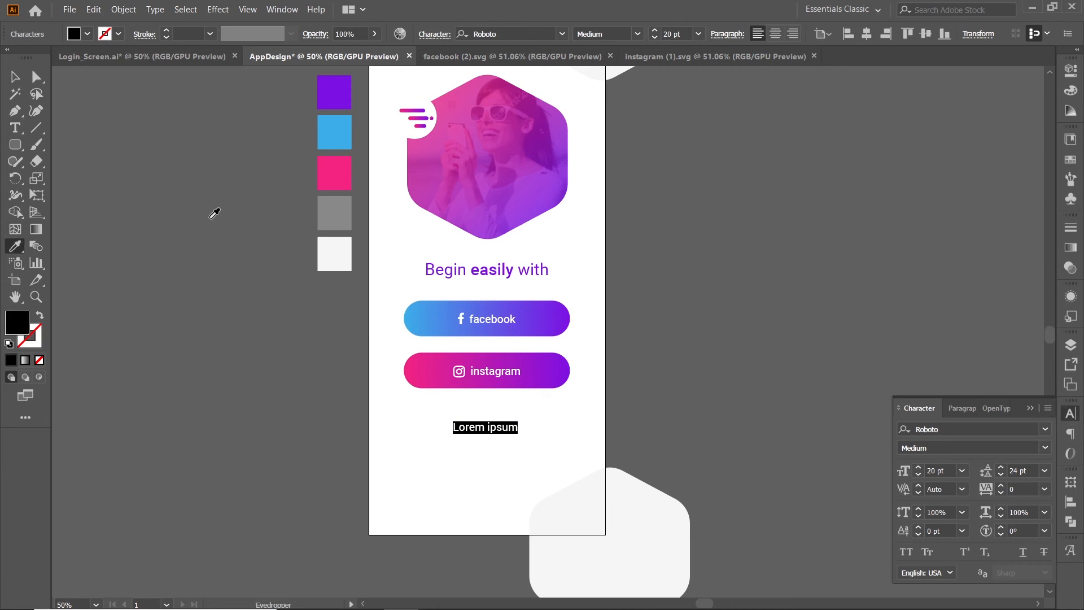
pyautogui.click(328, 214)
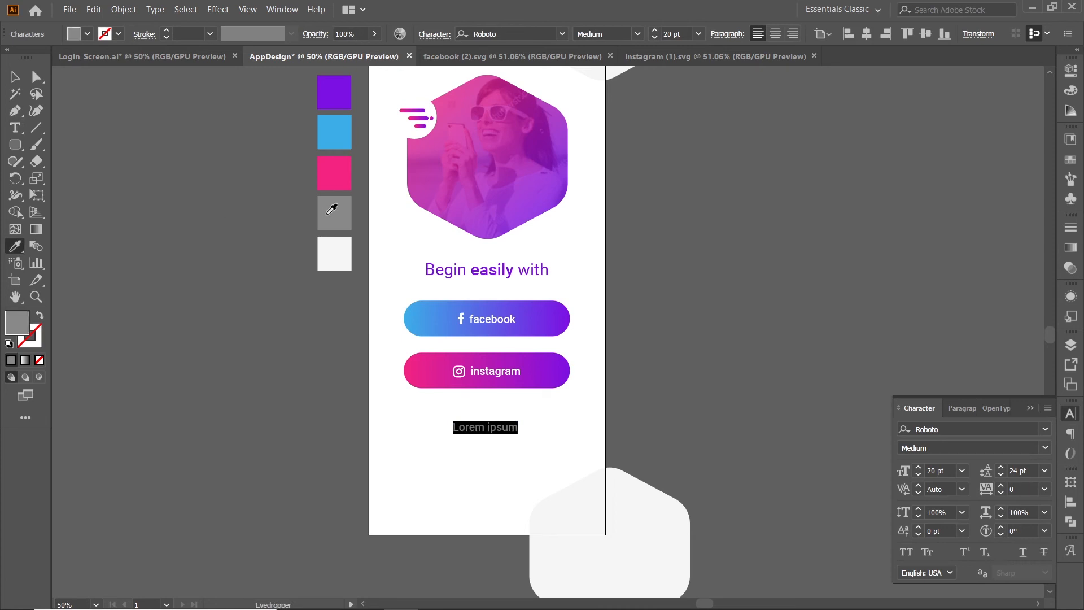
# Set the placeholder text to Roboto Regular at 16 pt.
pyautogui.click(954, 449)
pyautogui.click(1046, 449)
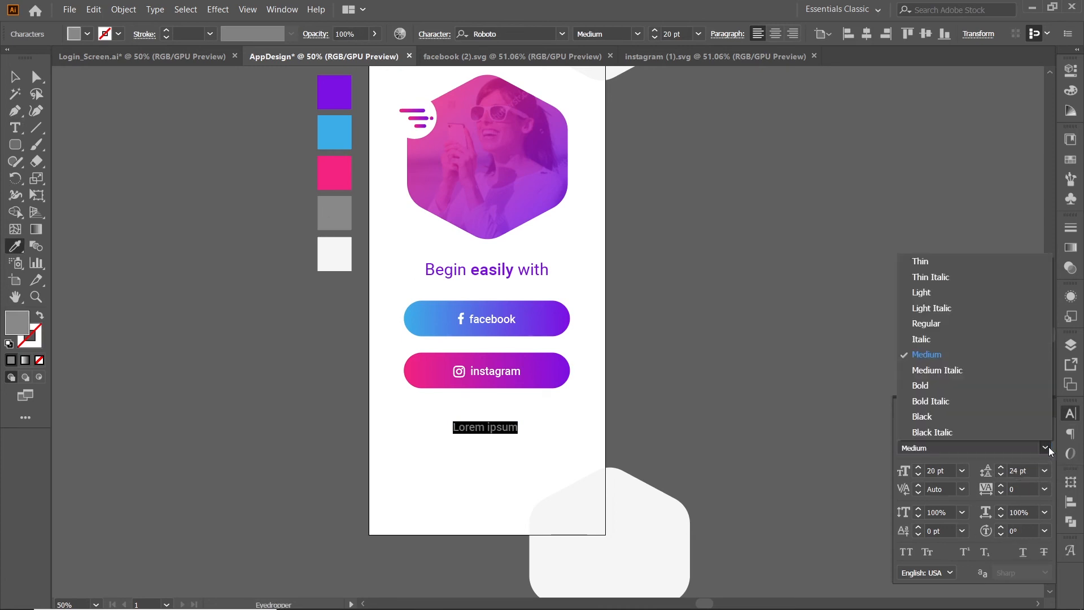
pyautogui.click(946, 323)
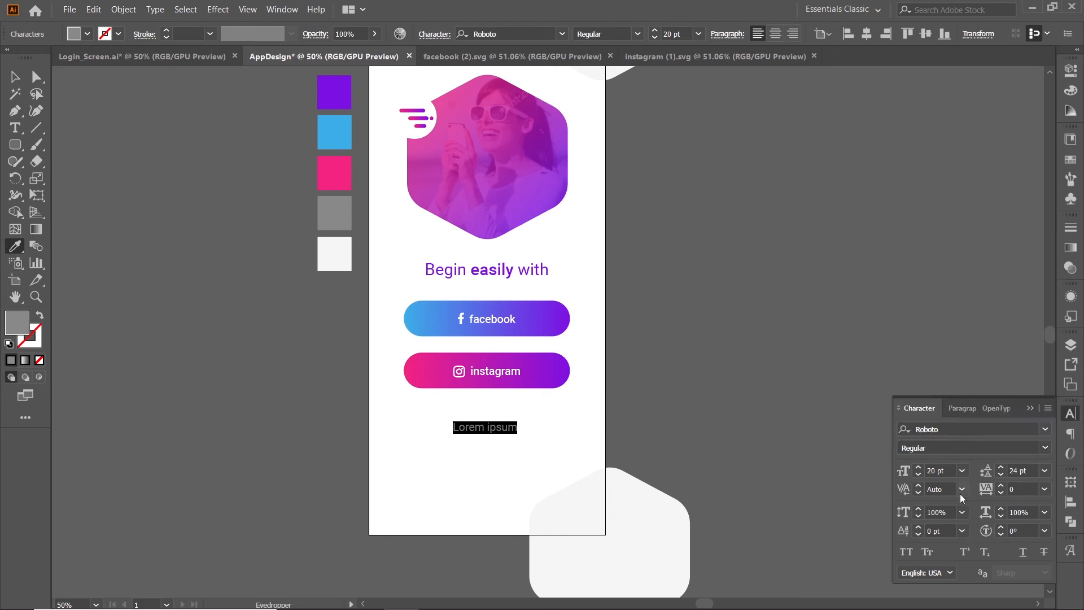
pyautogui.click(947, 469)
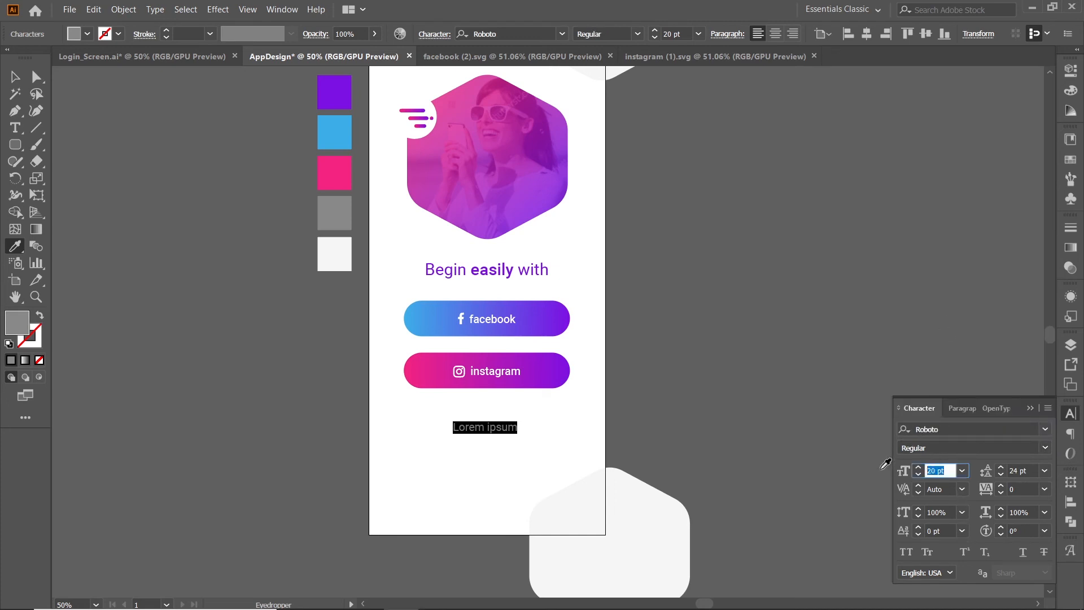
pyautogui.write('16')
pyautogui.press('Return')
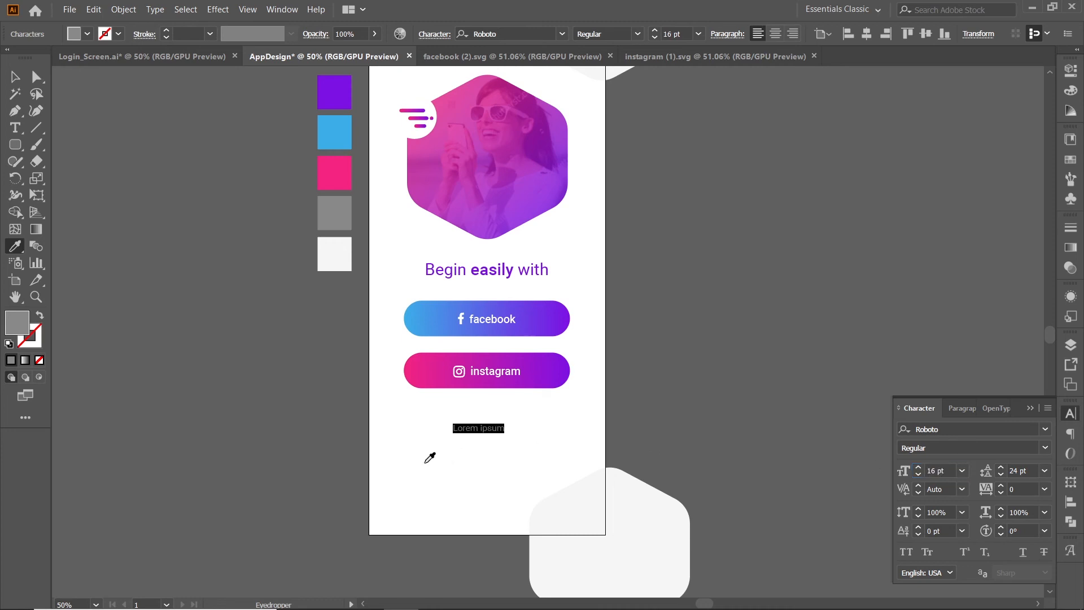
pyautogui.click(16, 77)
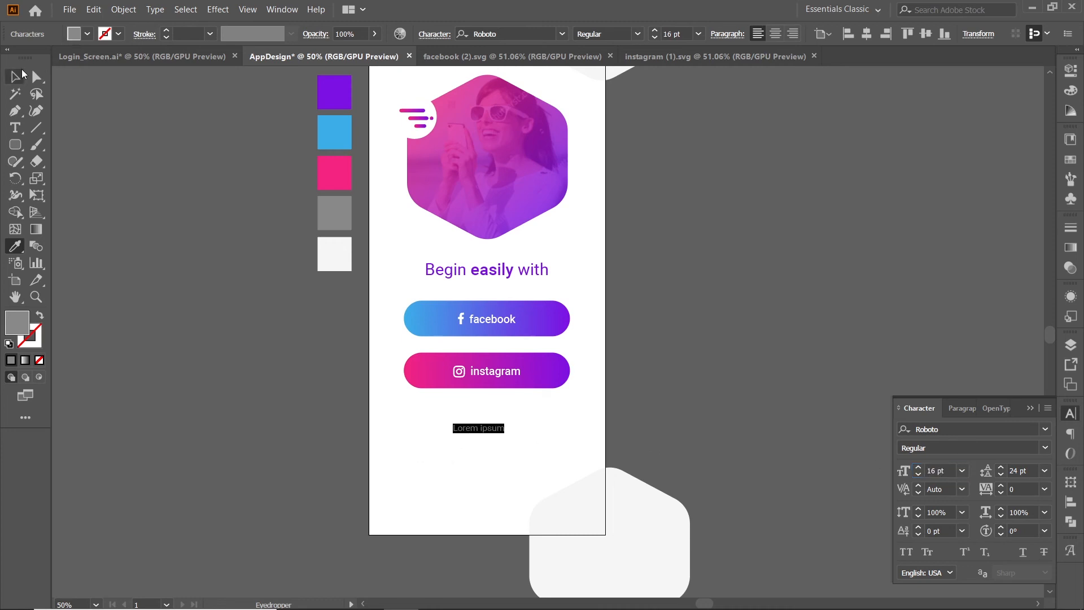
pyautogui.click(467, 479)
# Replace the placeholder with "We don't post anything to your social accounts." on two lines, breaking after "anything to".
pyautogui.scroll(2, 473, 433)
pyautogui.click(473, 428)
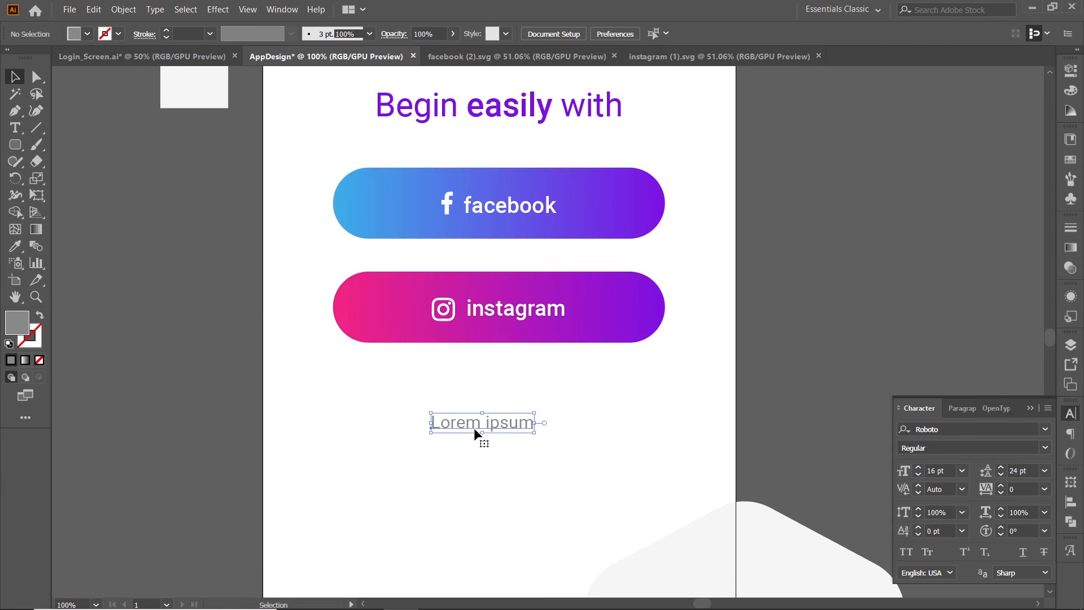
pyautogui.tripleClick(480, 426)
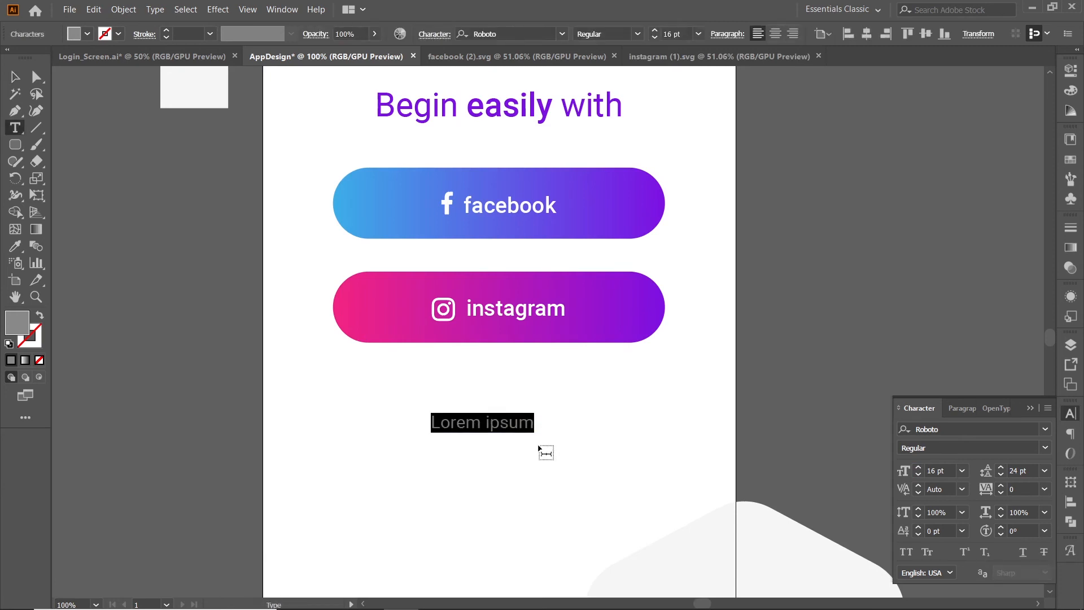
pyautogui.write('We don')
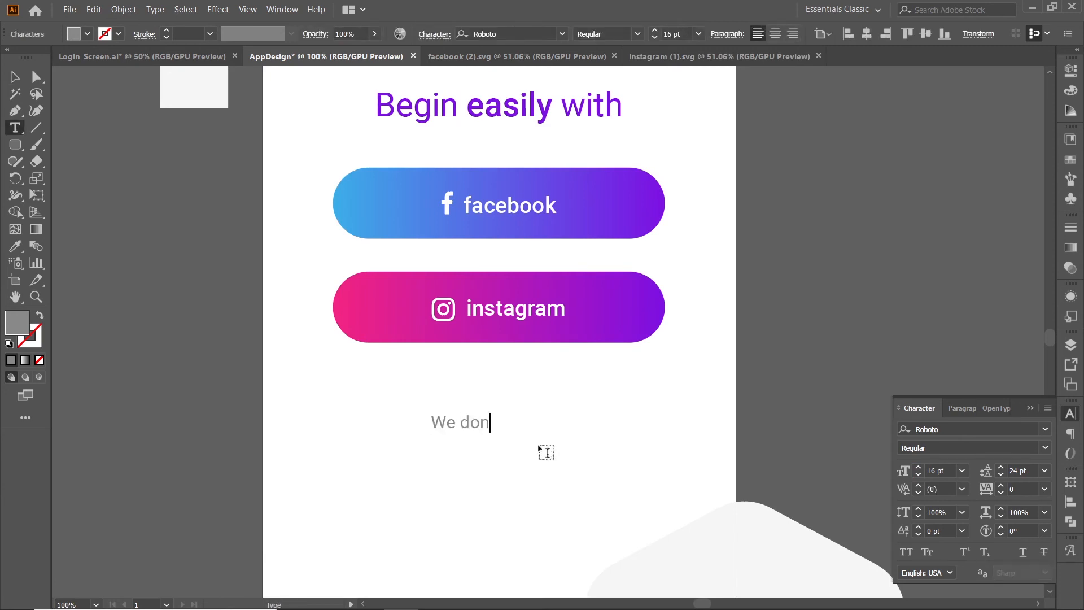
pyautogui.write("'t post ano")
pyautogui.press('BackSpace')
pyautogui.write('ythin')
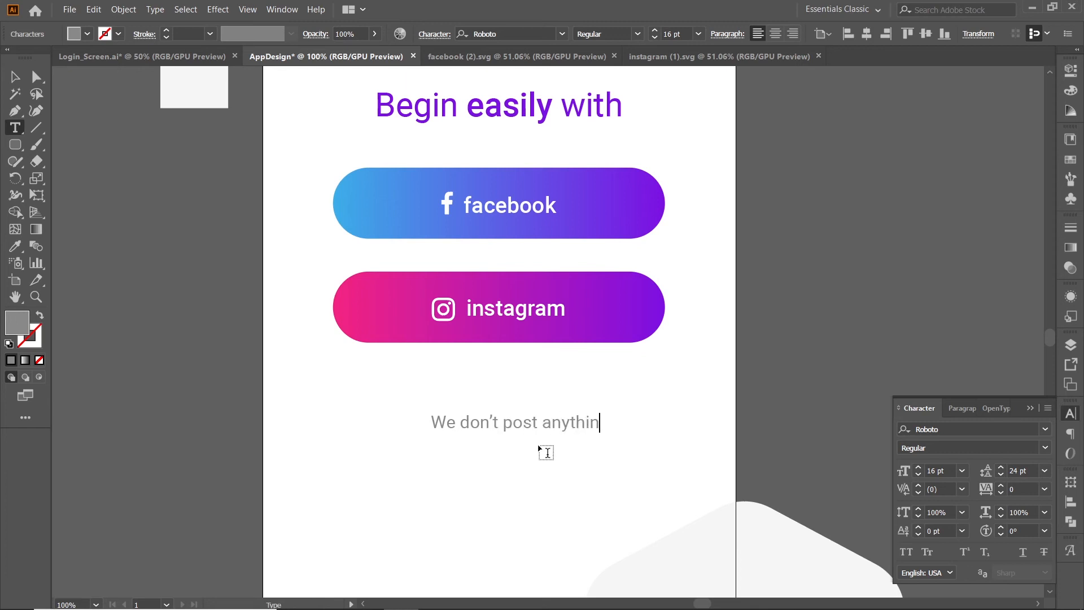
pyautogui.write('g to your soci')
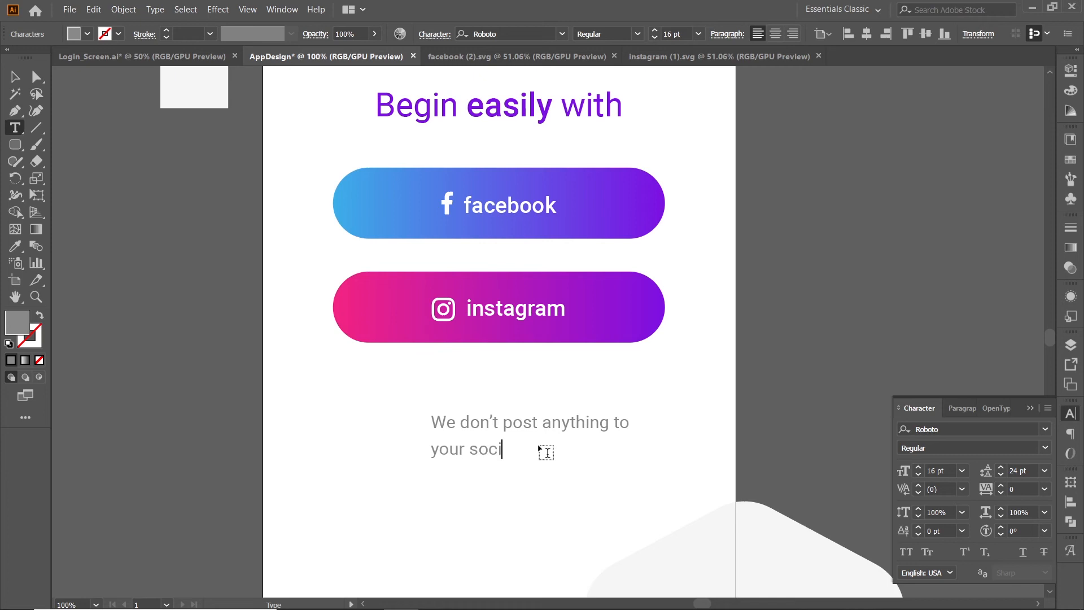
pyautogui.write('al accounts.')
# Centre-align the two-line note's paragraph and centre the note horizontally on the artboard.
pyautogui.hotkey('ctrl', 'a')
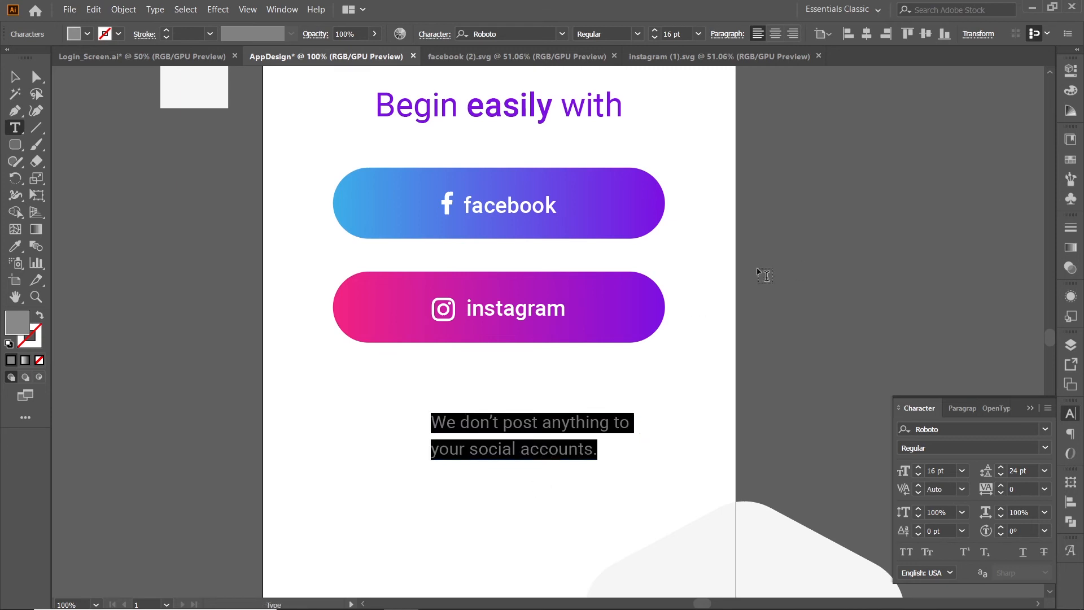
pyautogui.click(780, 39)
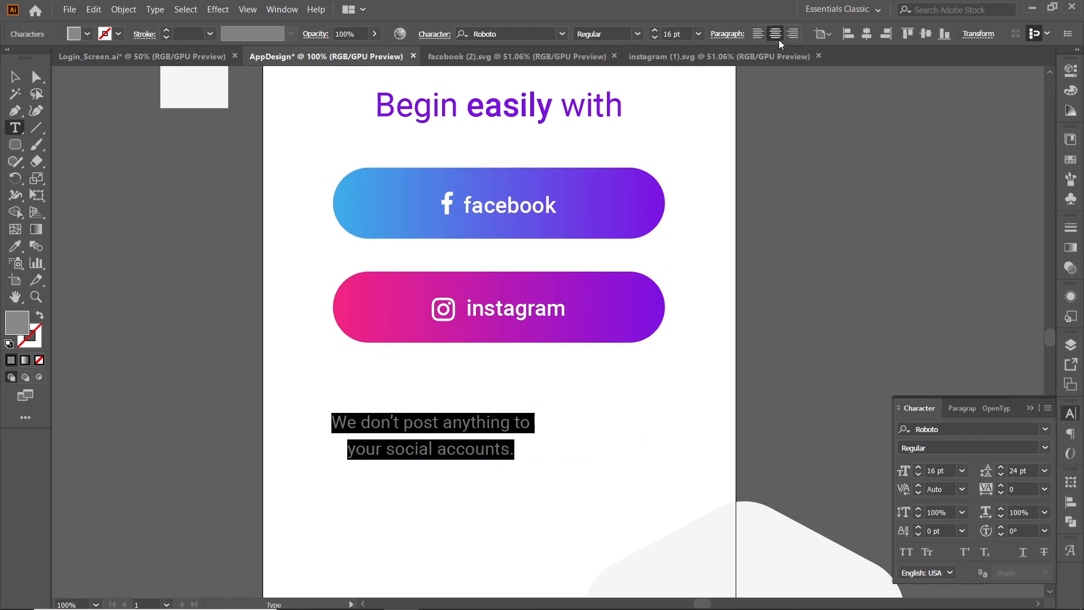
pyautogui.click(15, 76)
pyautogui.click(489, 477)
pyautogui.moveTo(472, 428); pyautogui.dragTo(507, 419)
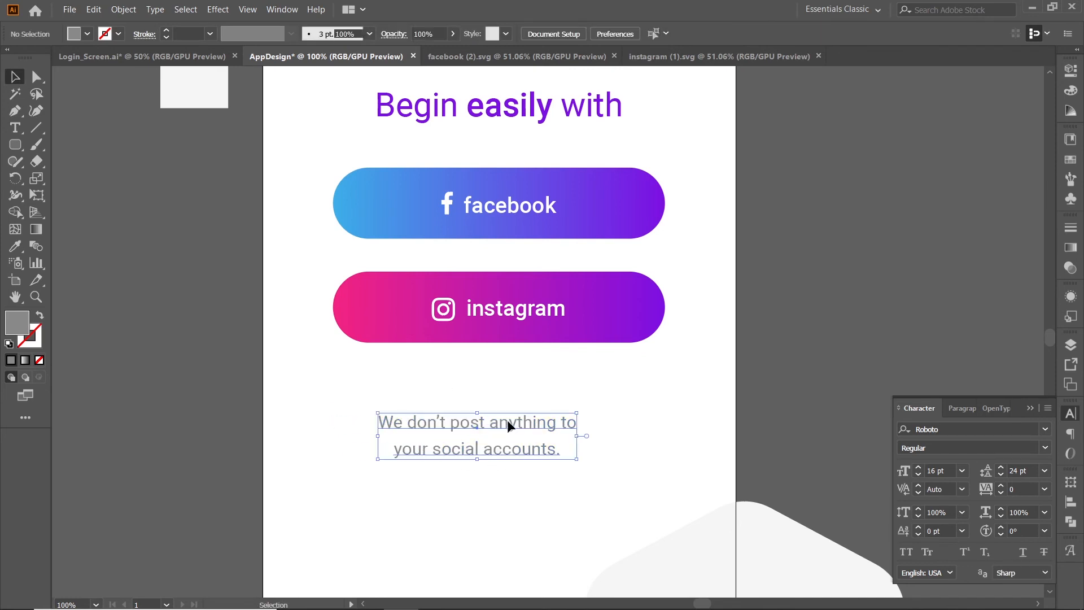
pyautogui.click(1071, 504)
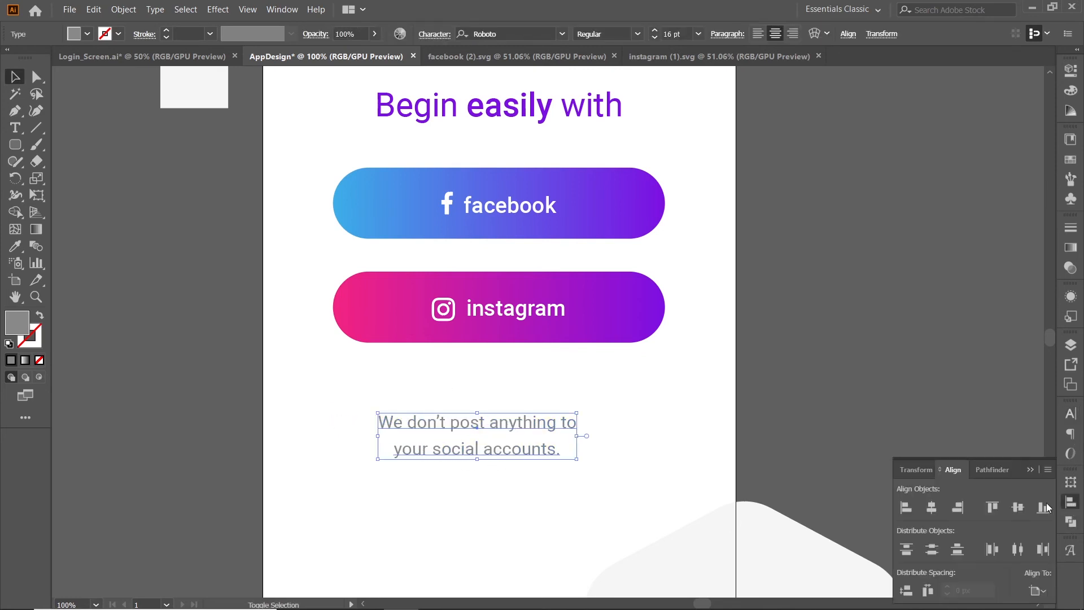
pyautogui.click(932, 508)
pyautogui.click(574, 482)
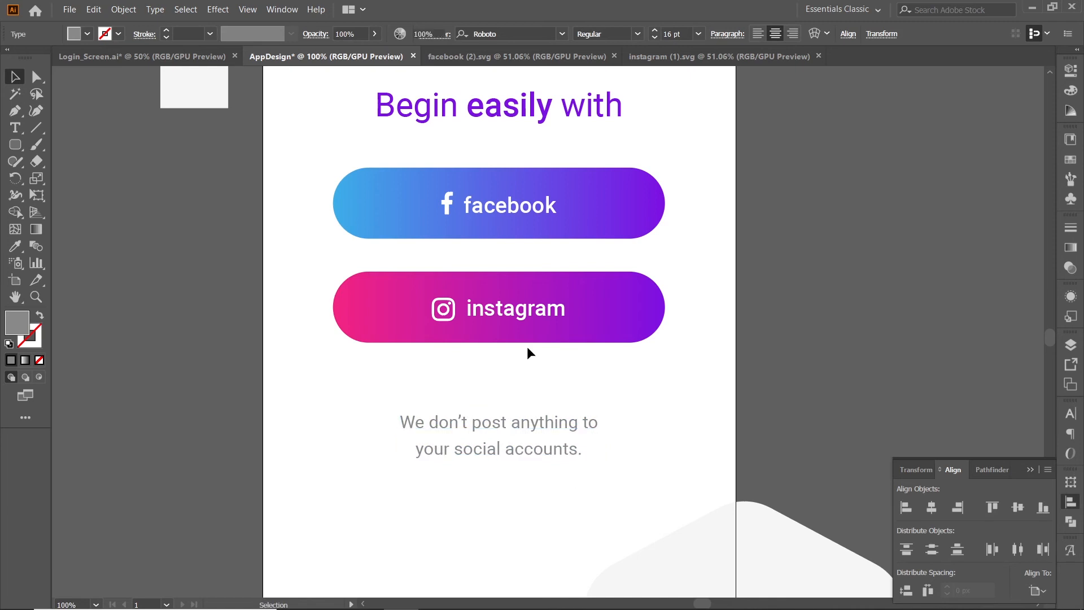
# Move the two-line note slightly up, closer to the instagram button.
pyautogui.scroll(-3, 527, 350)
pyautogui.scroll(3, 556, 344)
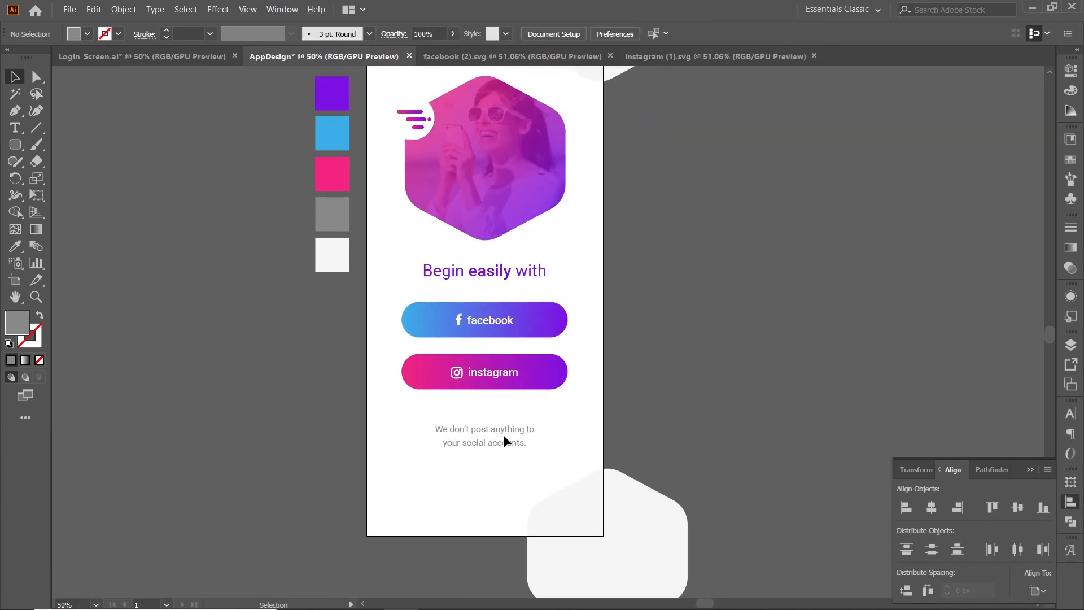
pyautogui.moveTo(503, 434); pyautogui.dragTo(503, 429)
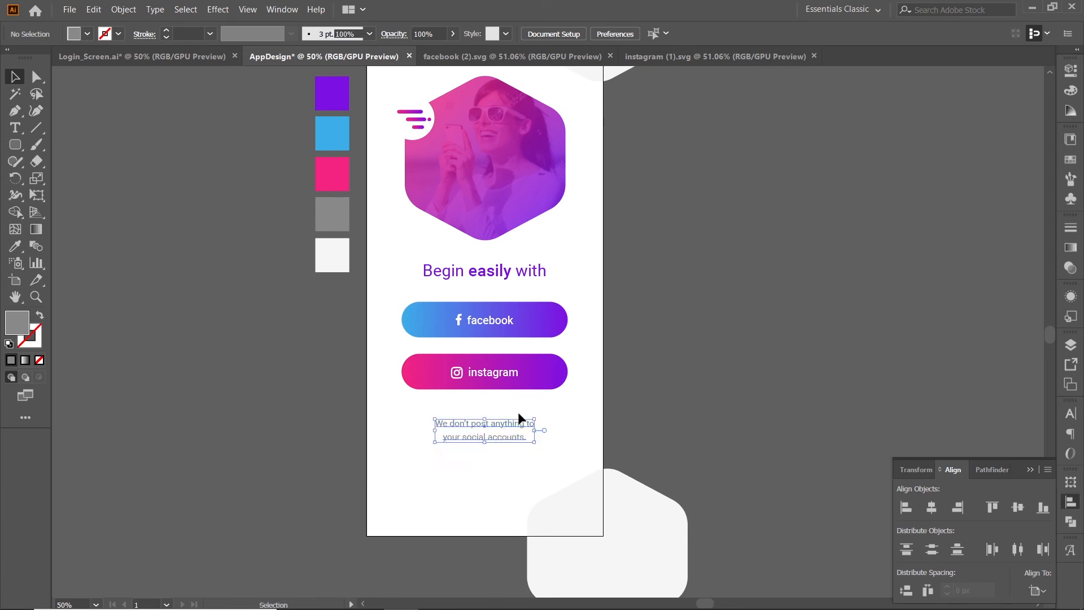
# Draw a horizontal line across the full artboard width near its lower edge and set its stroke weight to 1 pt.
pyautogui.scroll(1, 578, 343)
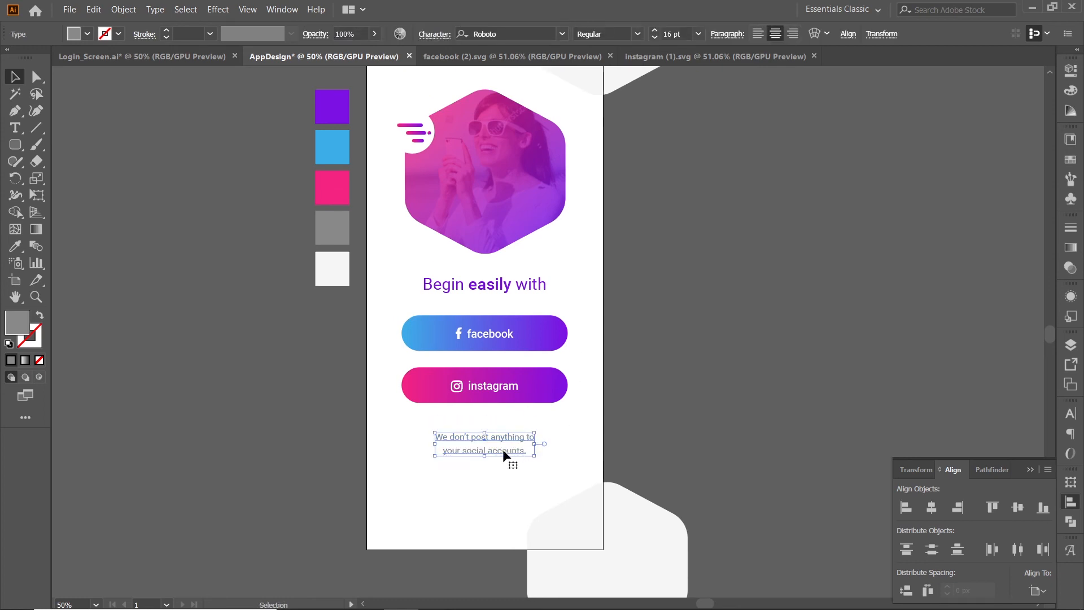
pyautogui.click(39, 130)
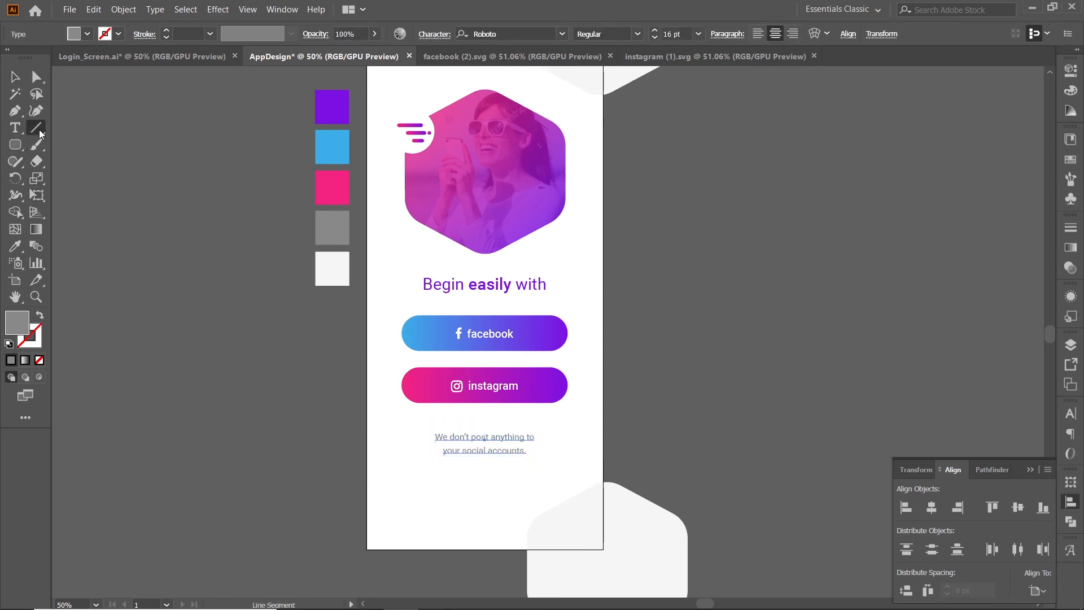
pyautogui.moveTo(367, 512); pyautogui.dragTo(604, 512)
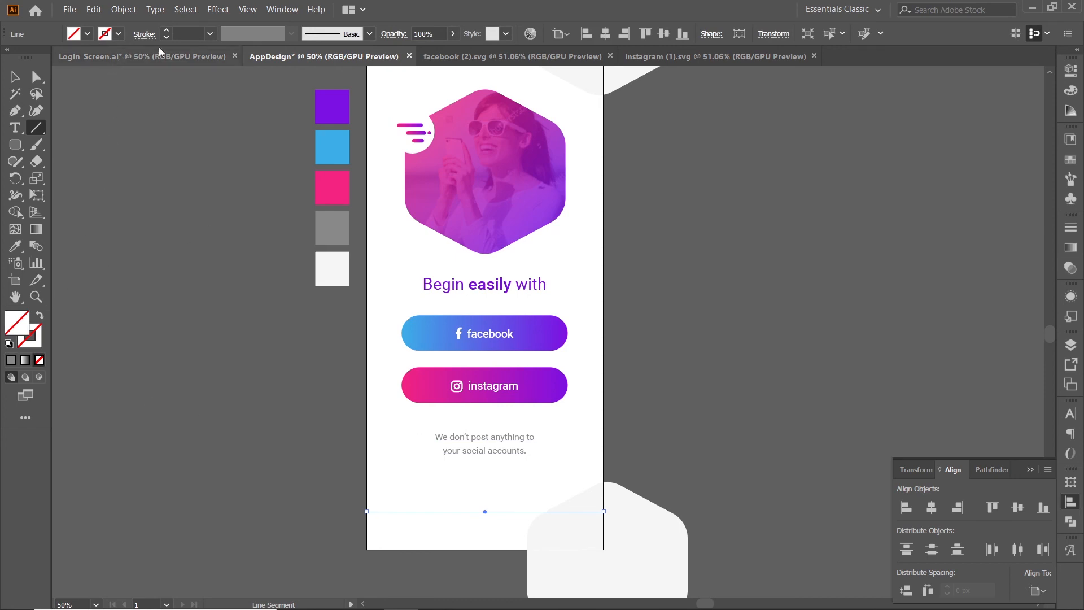
pyautogui.click(192, 35)
pyautogui.write('1')
pyautogui.press('Return')
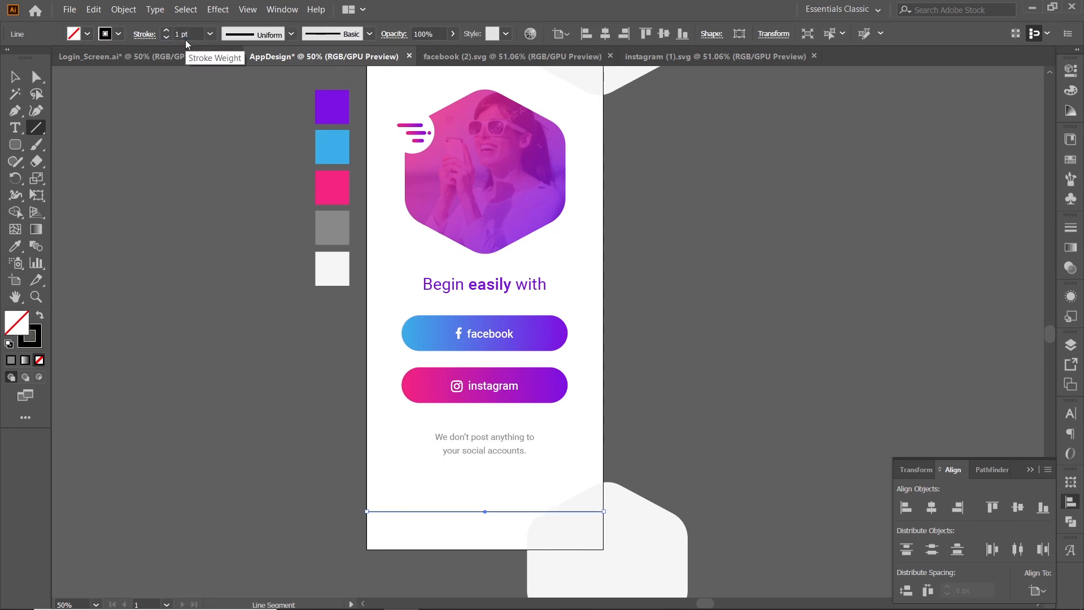
# Set the footer line's stroke colour to light grey BCBCBC.
pyautogui.click(40, 344)
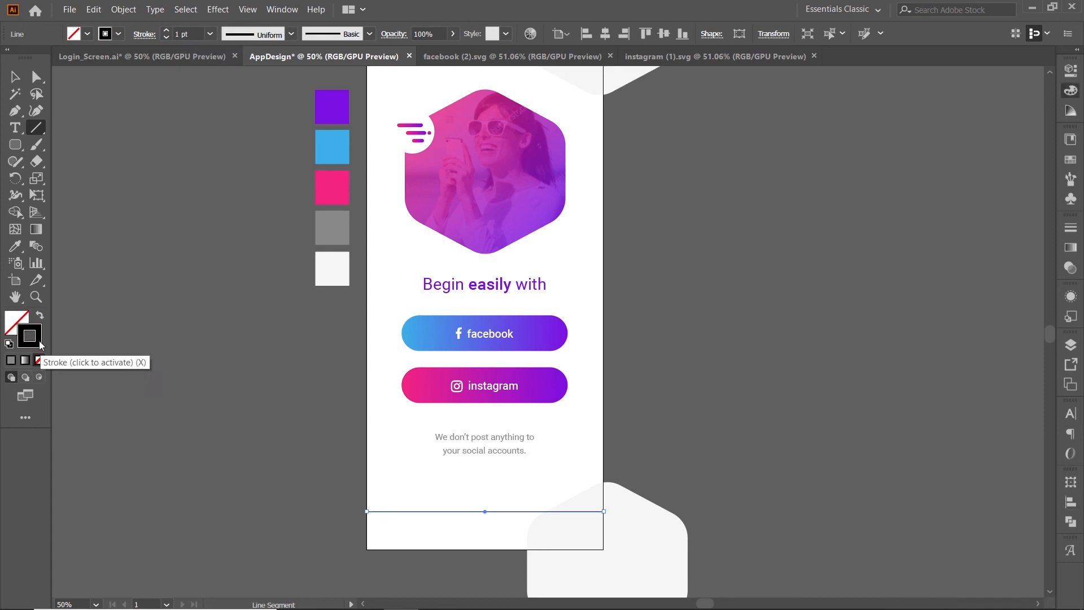
pyautogui.doubleClick(39, 344)
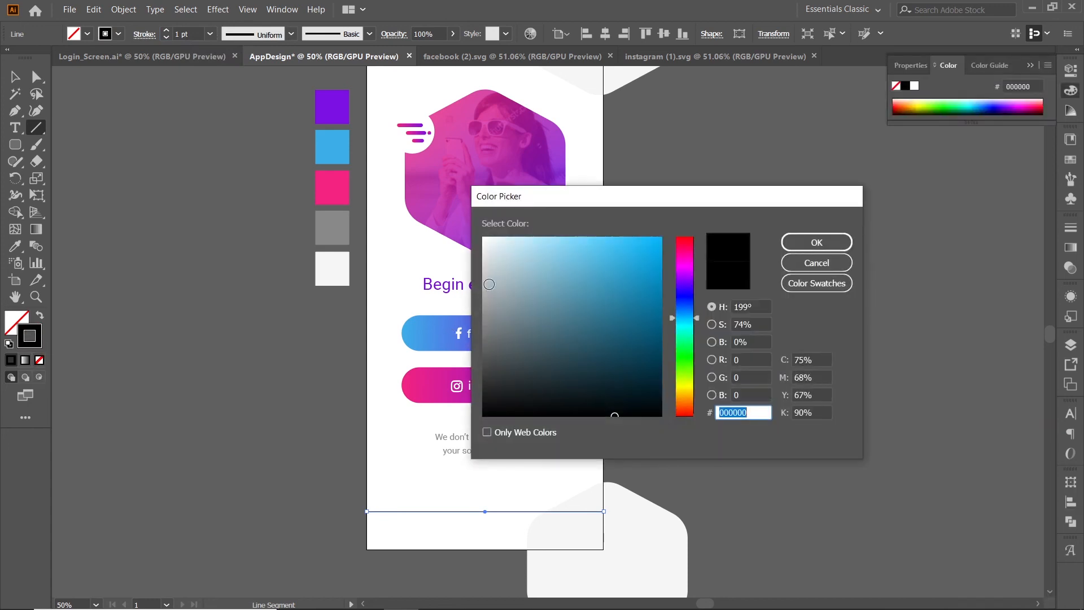
pyautogui.click(475, 290)
pyautogui.moveTo(475, 290); pyautogui.dragTo(472, 282)
pyautogui.click(817, 242)
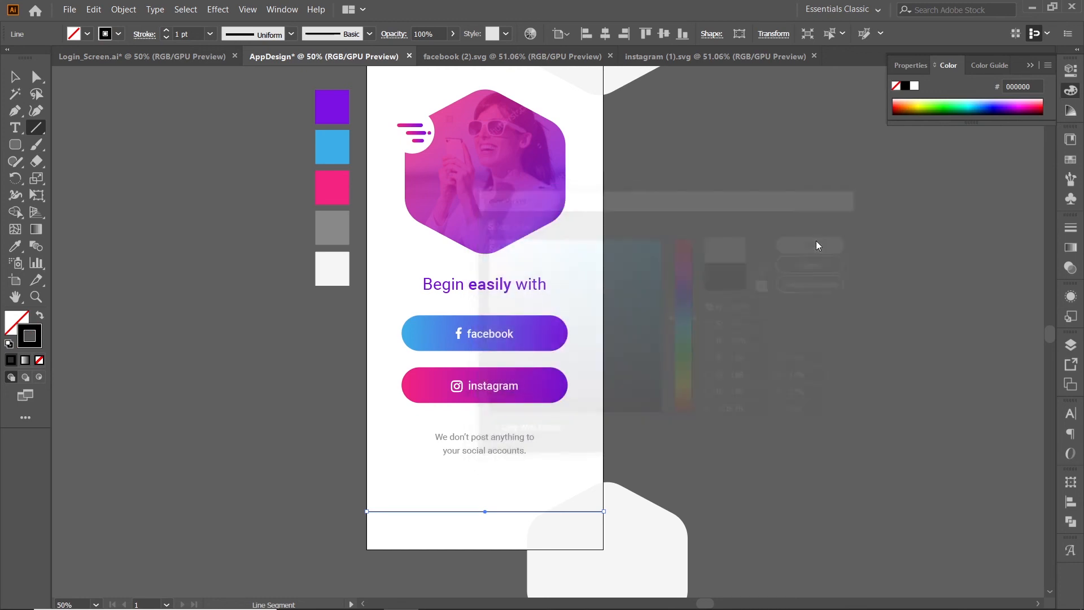
# Move the grey footer line slightly up, keeping it across the full artboard width.
pyautogui.click(15, 76)
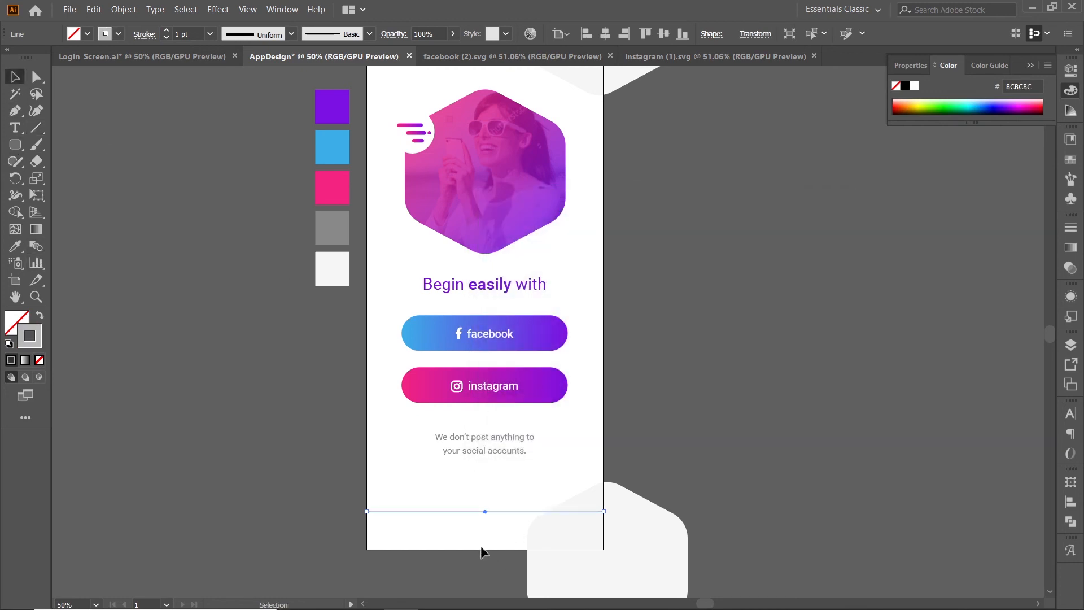
pyautogui.click(483, 521)
pyautogui.moveTo(484, 513); pyautogui.dragTo(485, 501)
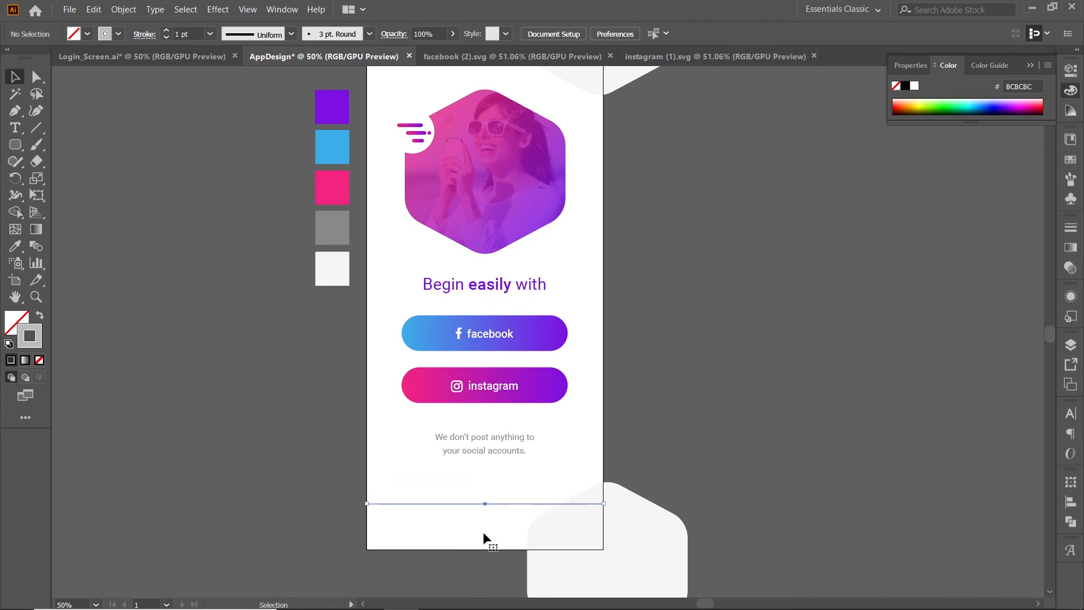
pyautogui.click(486, 496)
# Duplicate the "Begin easily with" heading below the footer line and replace its text with "OR USE EMAIL".
pyautogui.click(484, 288)
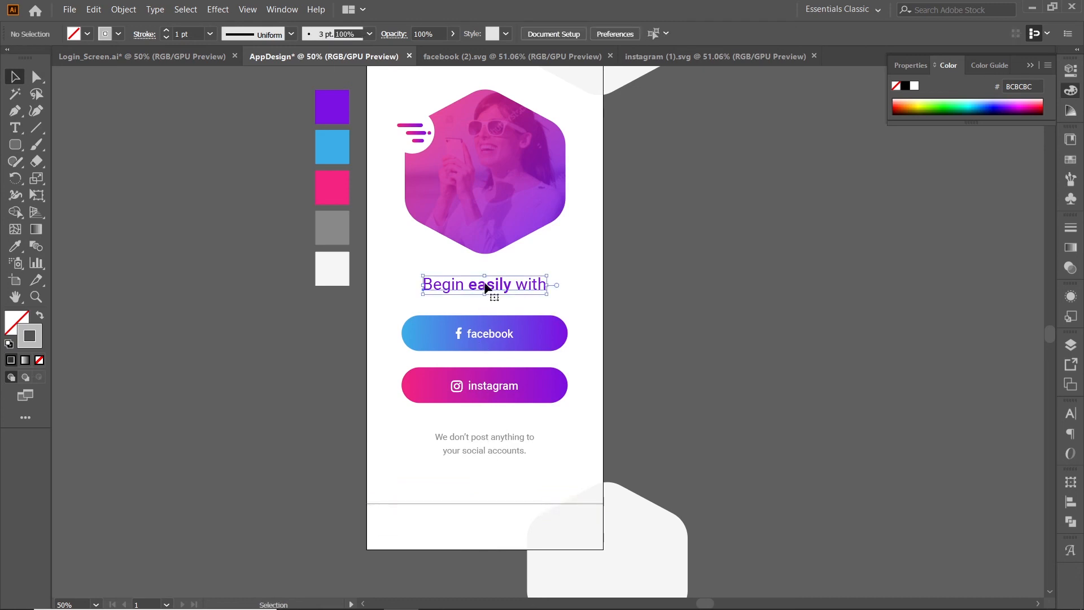
pyautogui.moveTo(478, 475); pyautogui.dragTo(479, 517)
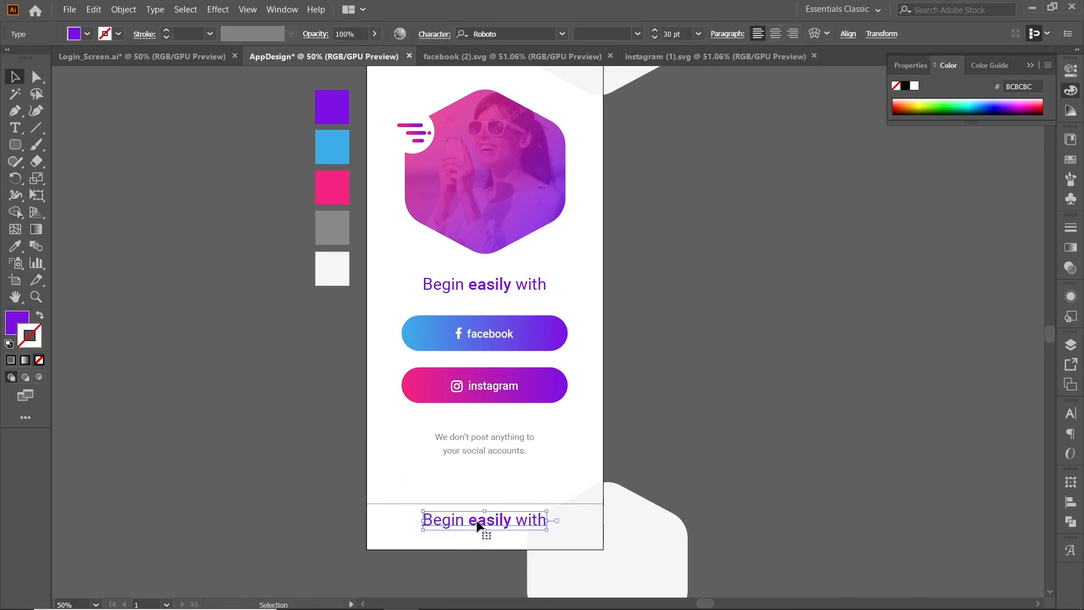
pyautogui.doubleClick(479, 520)
pyautogui.hotkey('ctrl', 'a')
pyautogui.write('OR USE E')
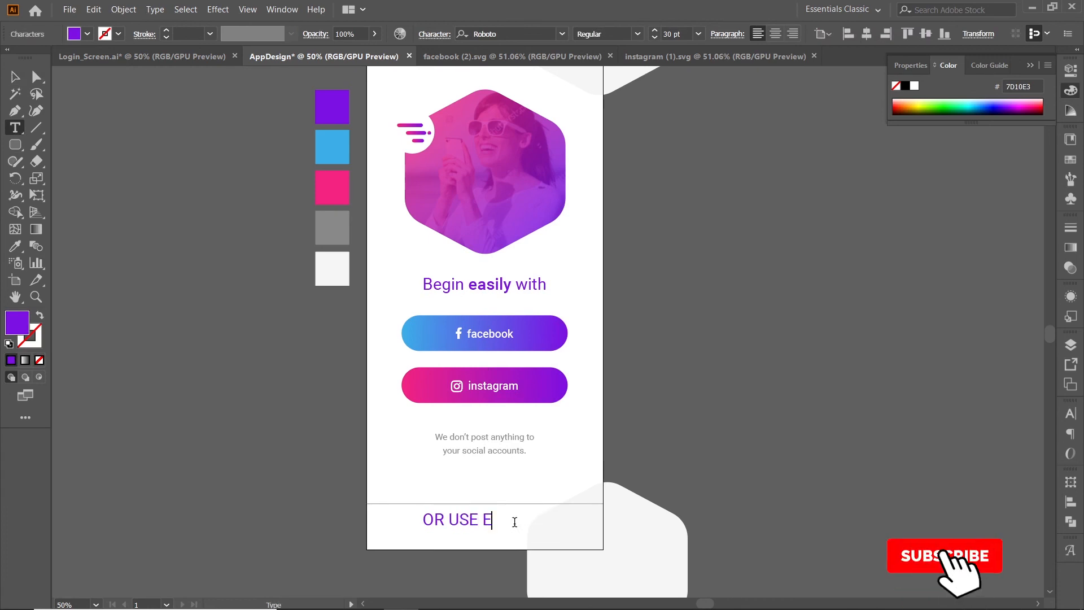
pyautogui.write('MAIL')
# Set the font size of the whole "OR USE EMAIL" text to 22 pt.
pyautogui.hotkey('ctrl', 'a')
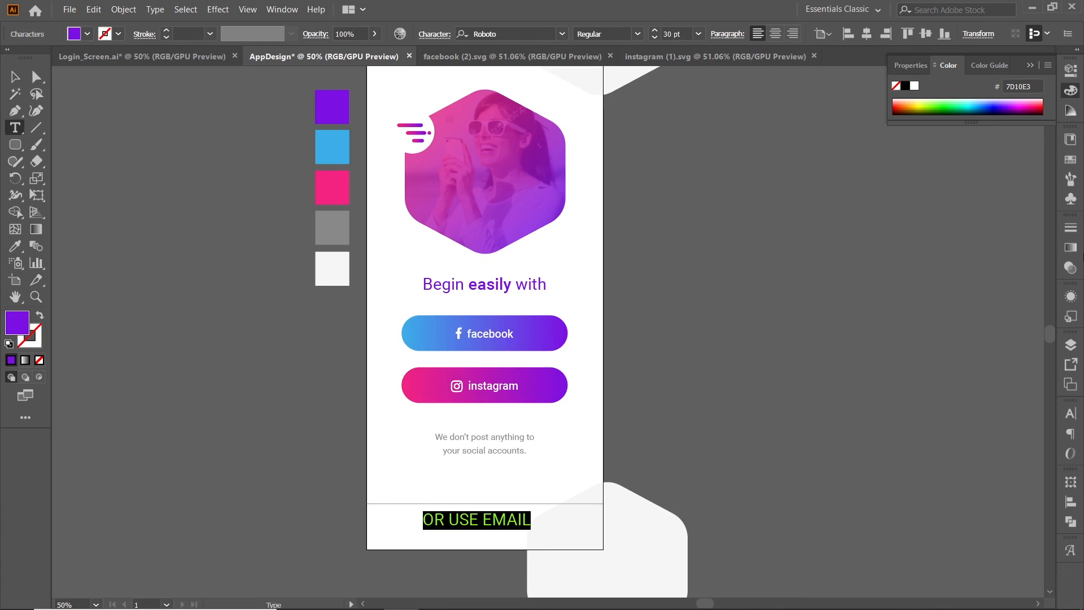
pyautogui.click(1071, 413)
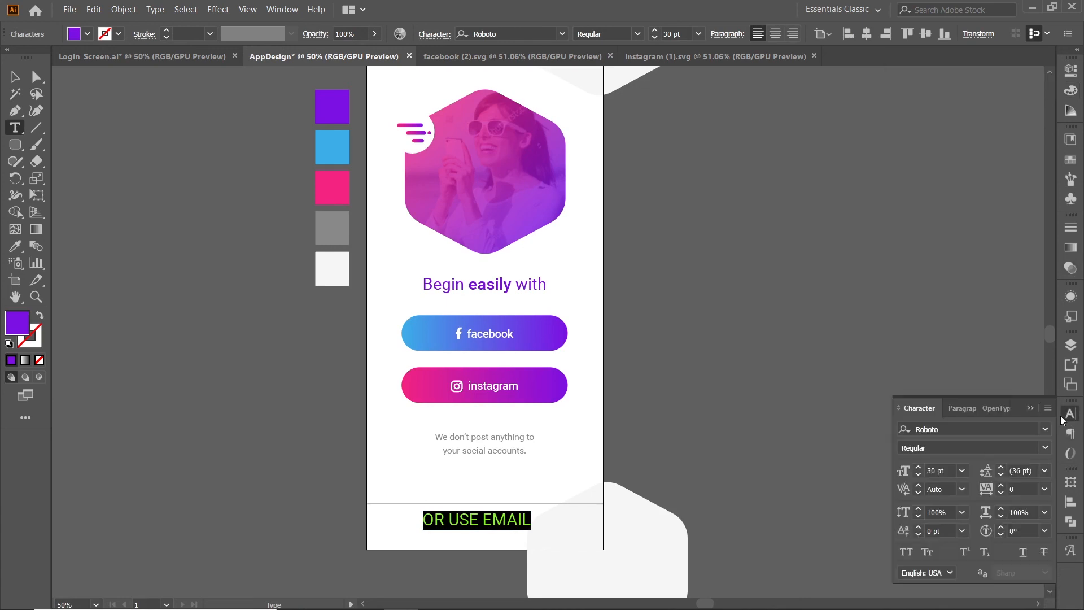
pyautogui.click(938, 471)
pyautogui.write('322')
pyautogui.hotkey('ctrl', 'a')
pyautogui.write('22')
pyautogui.press('Return')
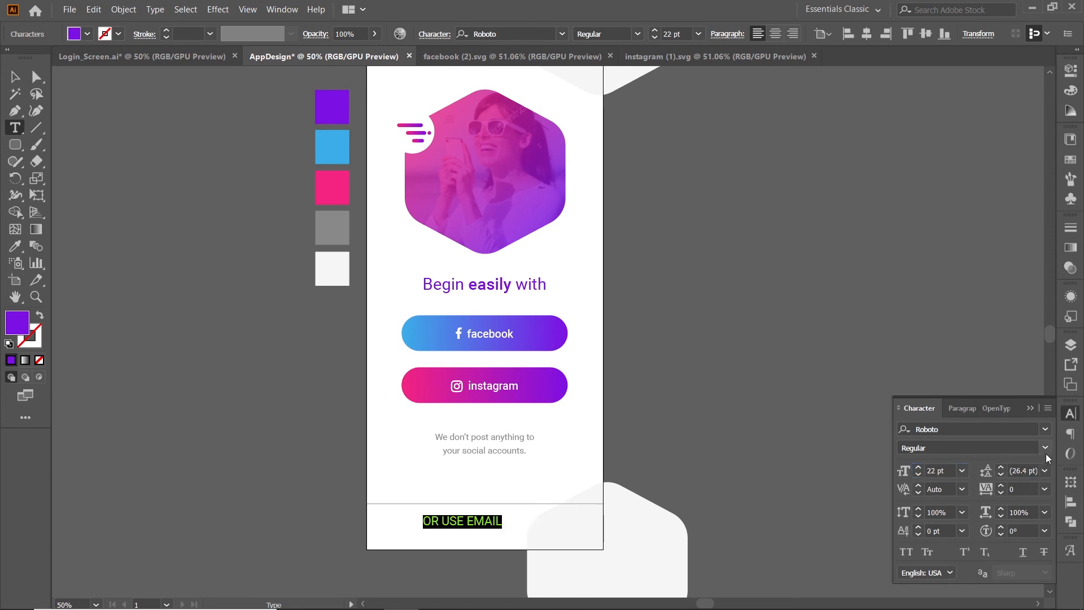
# Recolour the "OR USE EMAIL" text with the pink sampled from the palette swatch beside the artboard.
pyautogui.click(15, 78)
pyautogui.click(15, 246)
pyautogui.click(329, 190)
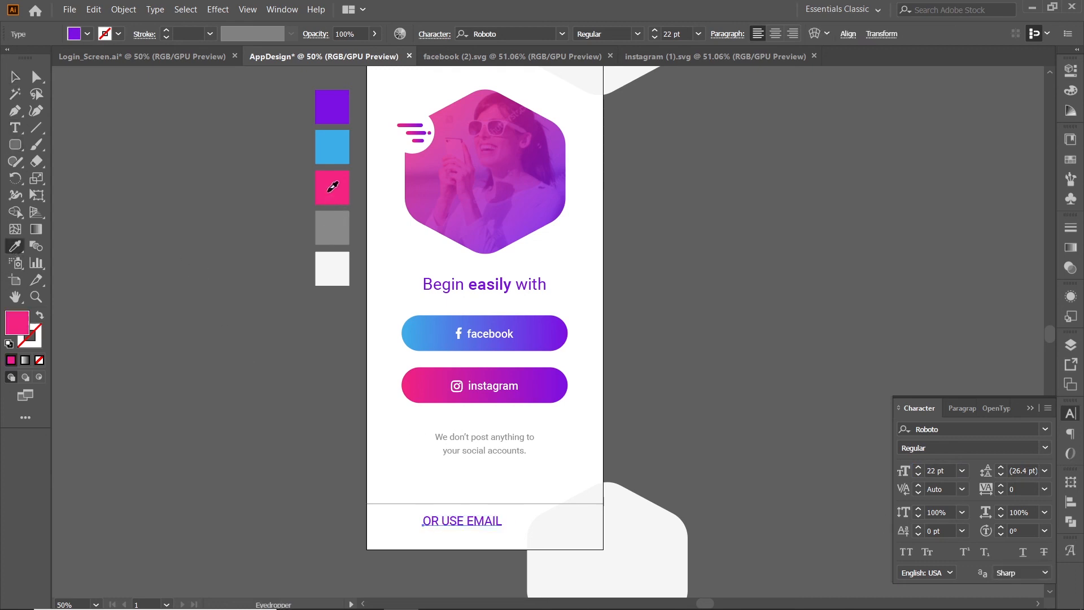
pyautogui.click(14, 78)
pyautogui.click(458, 531)
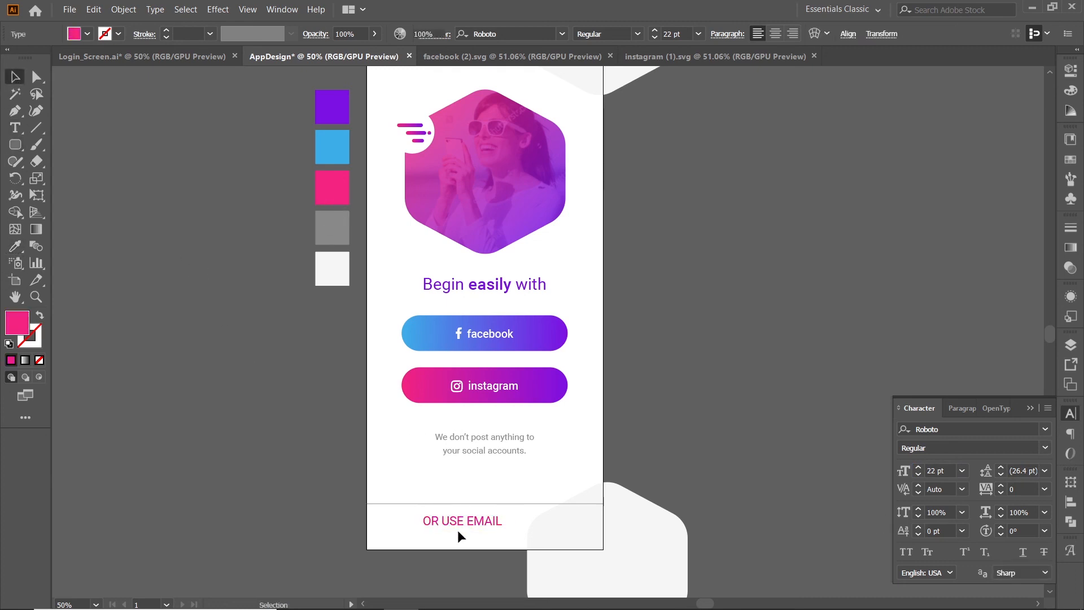
# Move the "OR USE EMAIL" text slightly down within the footer area and centre it horizontally on the artboard.
pyautogui.moveTo(467, 518); pyautogui.dragTo(483, 523)
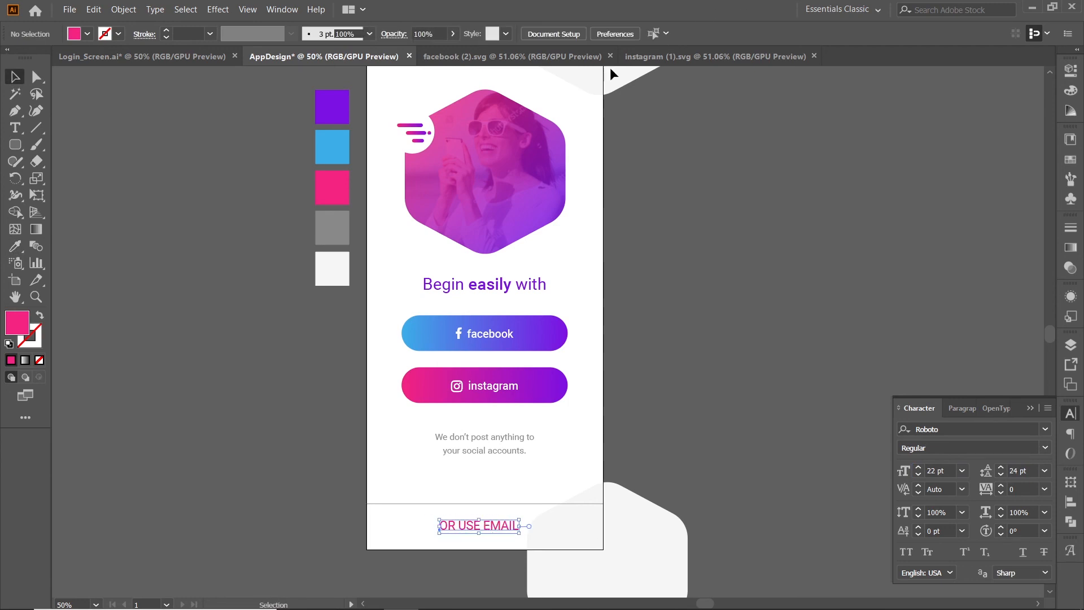
pyautogui.click(1071, 501)
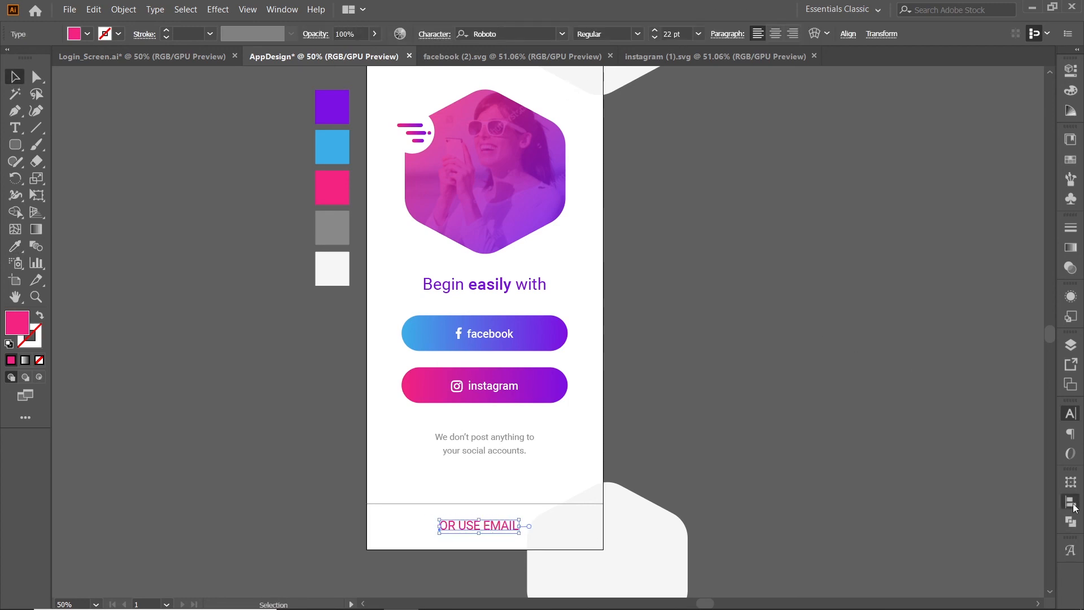
pyautogui.click(935, 509)
pyautogui.click(503, 545)
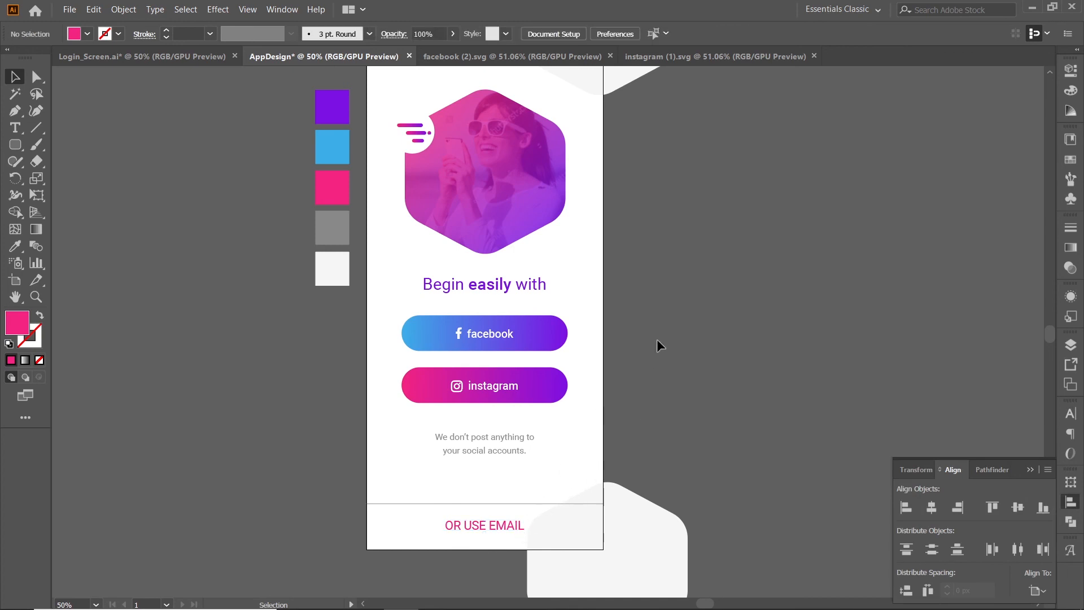
# Move the two-line grey note slightly down between the instagram button and the footer line.
pyautogui.moveTo(506, 436); pyautogui.dragTo(506, 448)
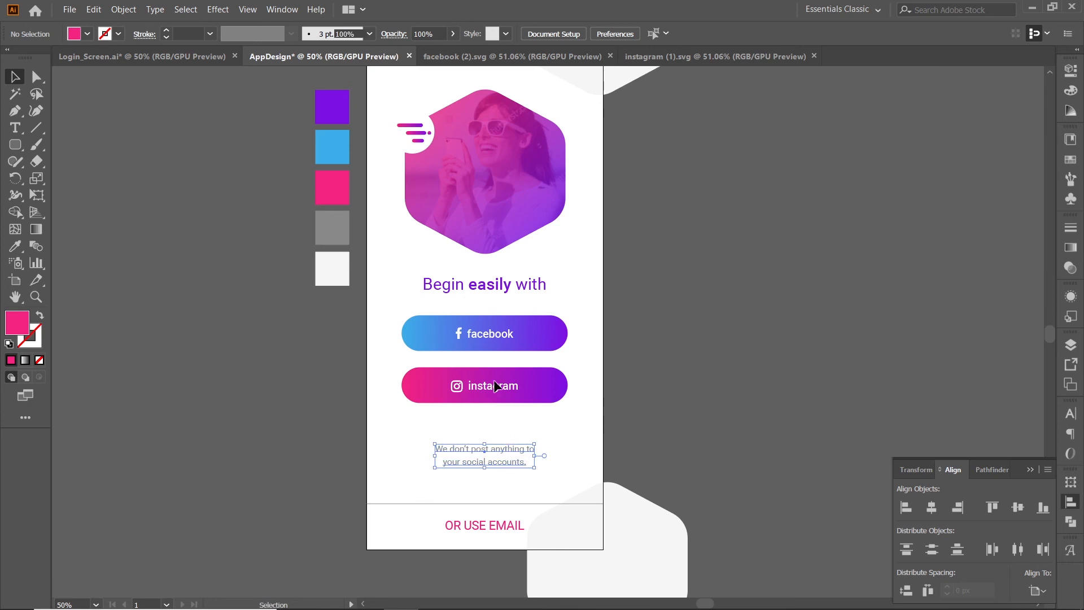
pyautogui.hotkey('ctrl', 'shift', 'a')
pyautogui.keyDown('alt'); pyautogui.scroll(-1, 497, 386); pyautogui.keyUp('alt')
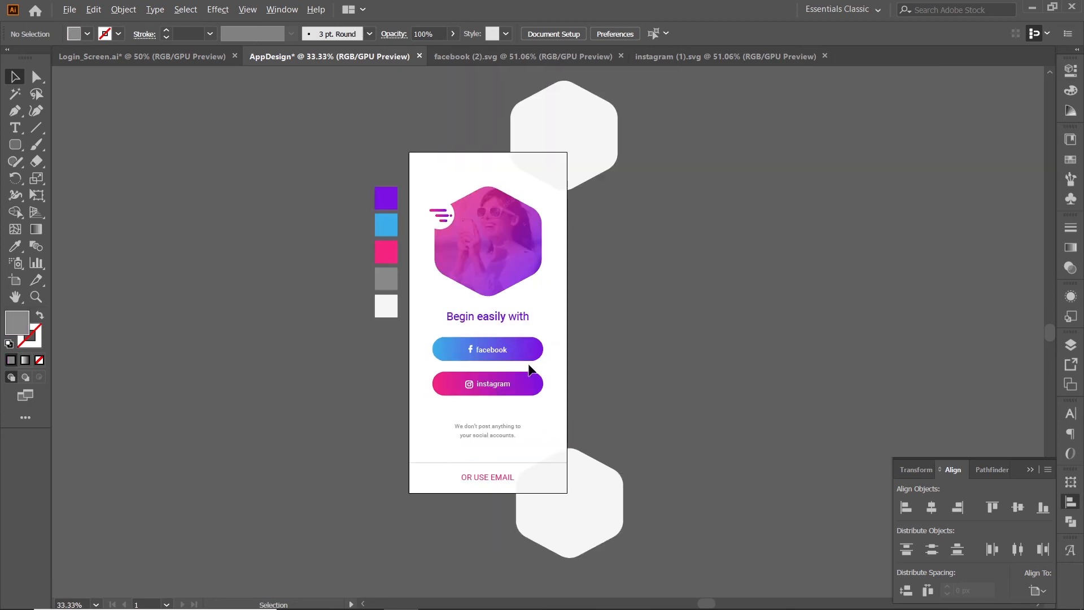
pyautogui.keyDown('alt'); pyautogui.scroll(1, 529, 370); pyautogui.keyUp('alt')
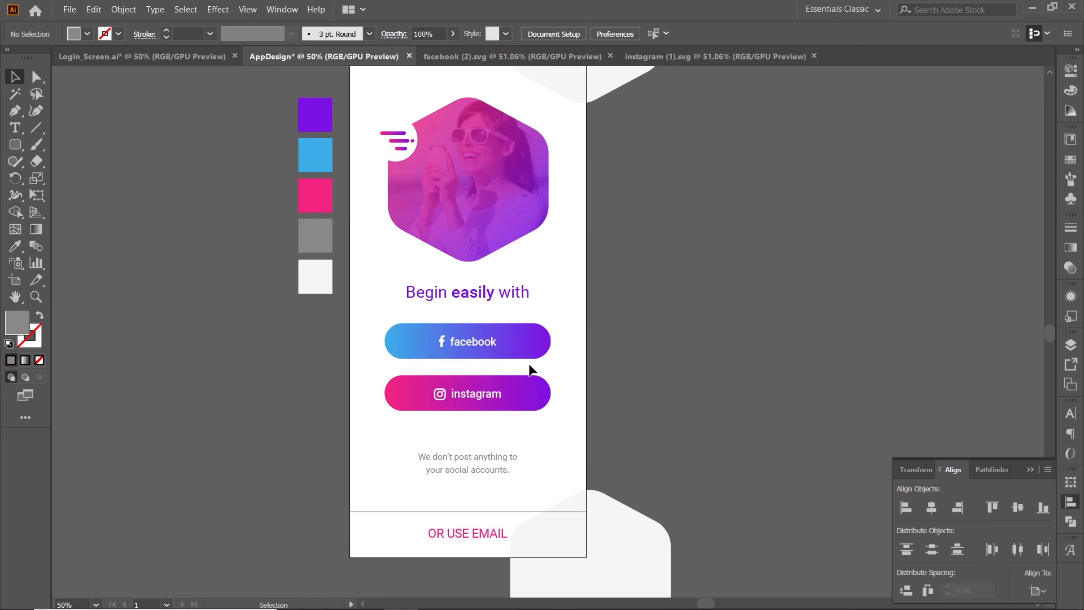
# Start a new rectangle on the artboard with a width of 428 px.
pyautogui.click(18, 150)
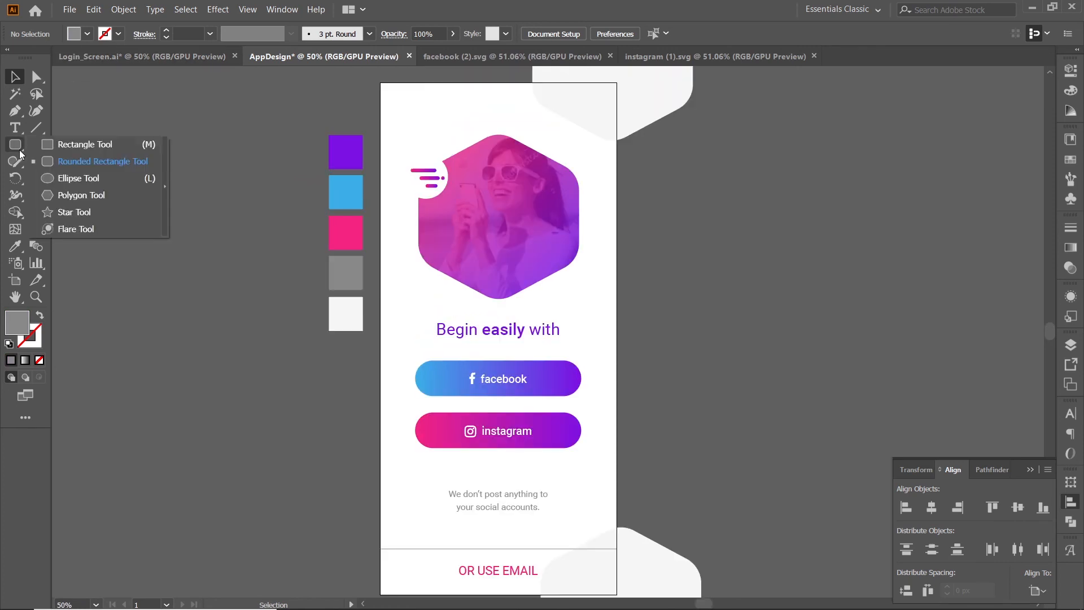
pyautogui.click(51, 148)
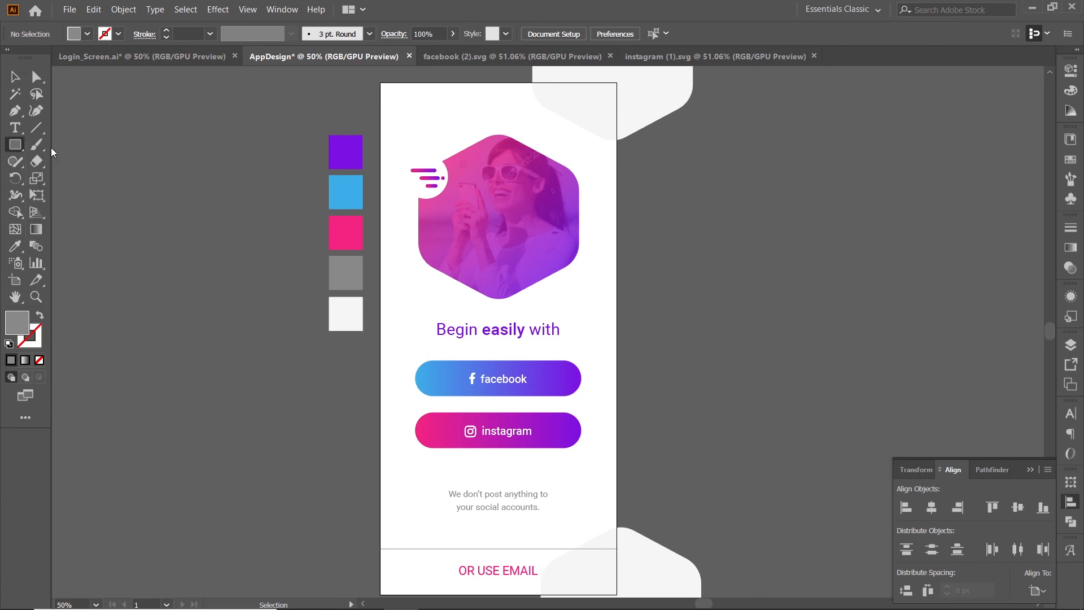
pyautogui.click(455, 138)
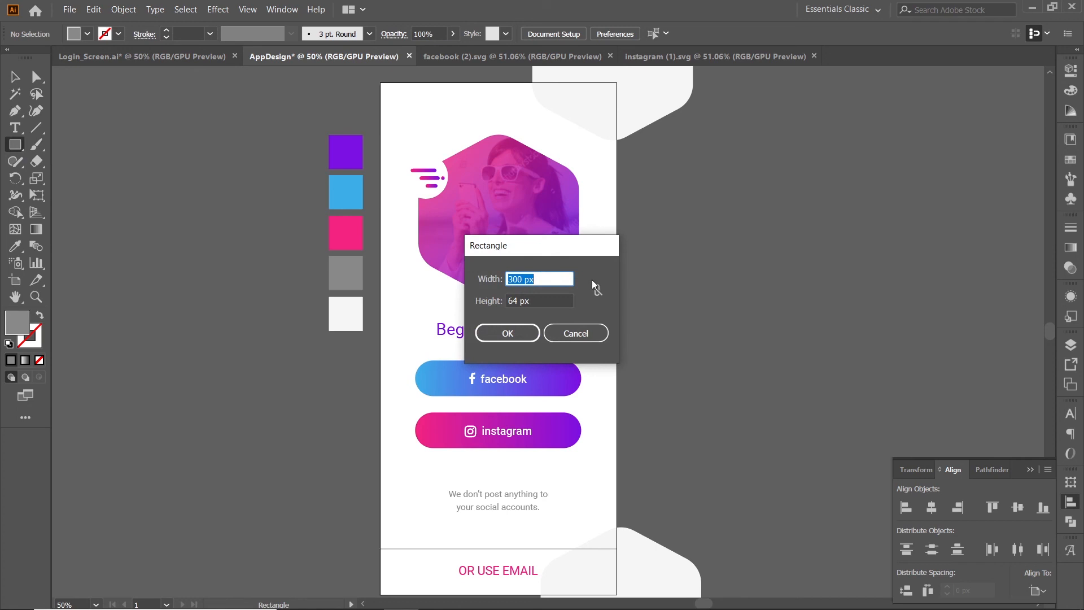
pyautogui.write('428')
pyautogui.press('Tab')
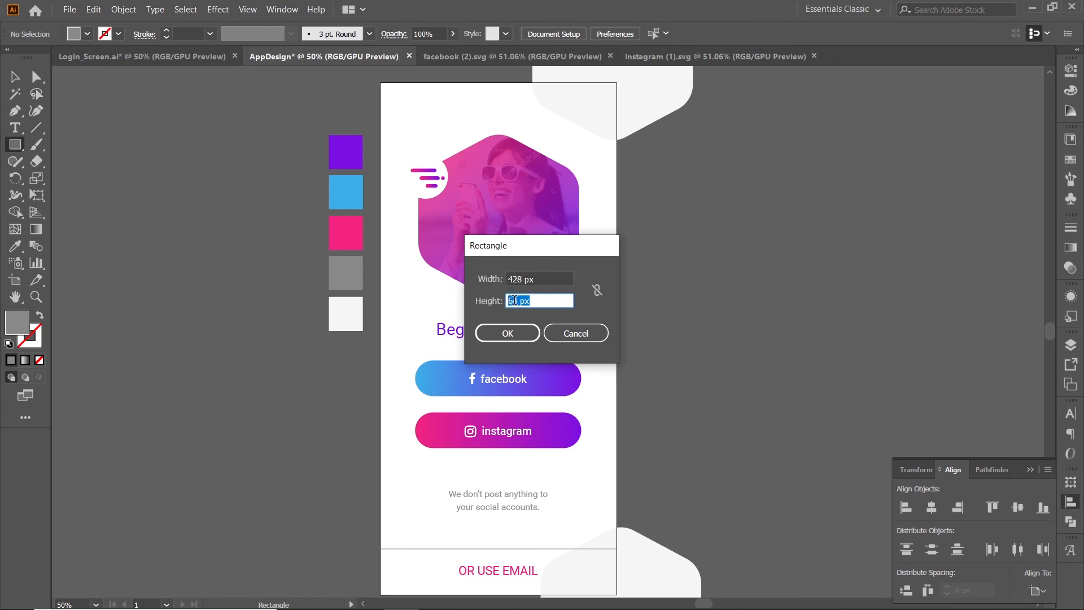
# Finish the rectangle with a height of 926 px and align it to the artboard's left edge and vertical centre.
pyautogui.write('926')
pyautogui.press('Tab')
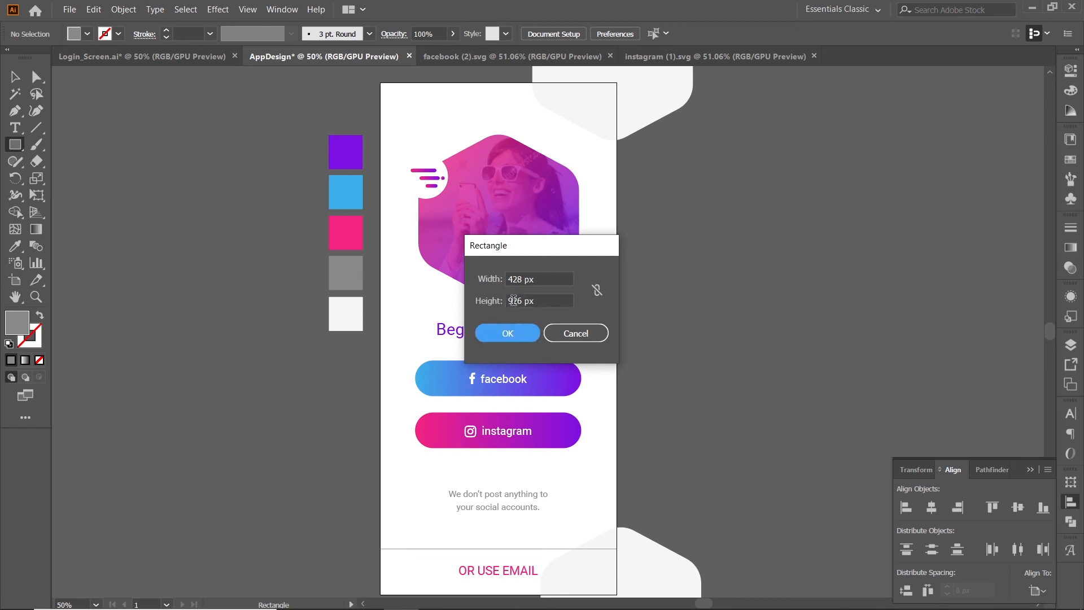
pyautogui.click(520, 333)
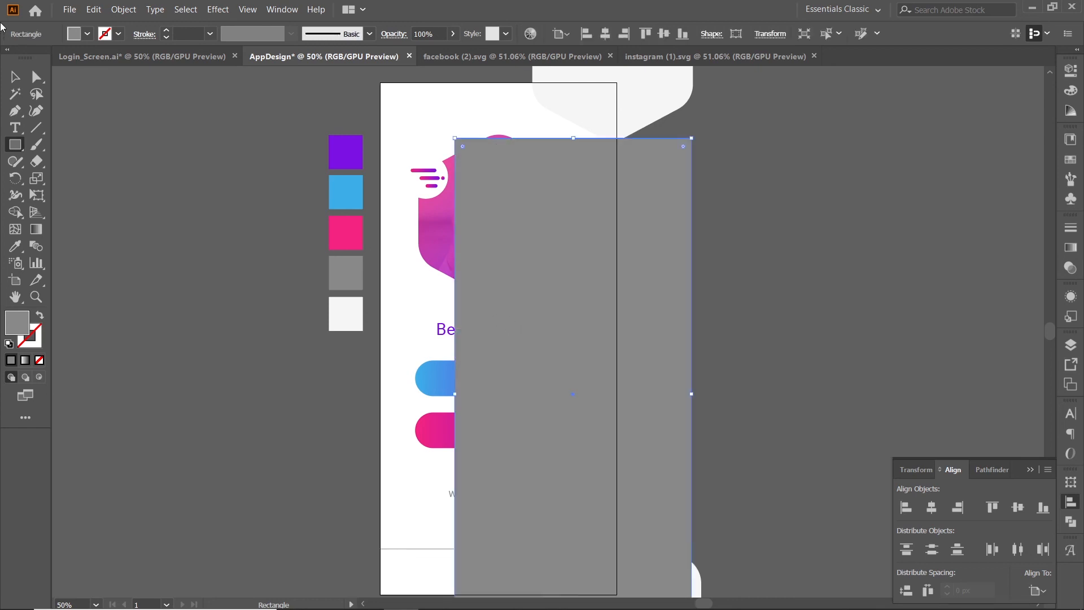
pyautogui.click(16, 76)
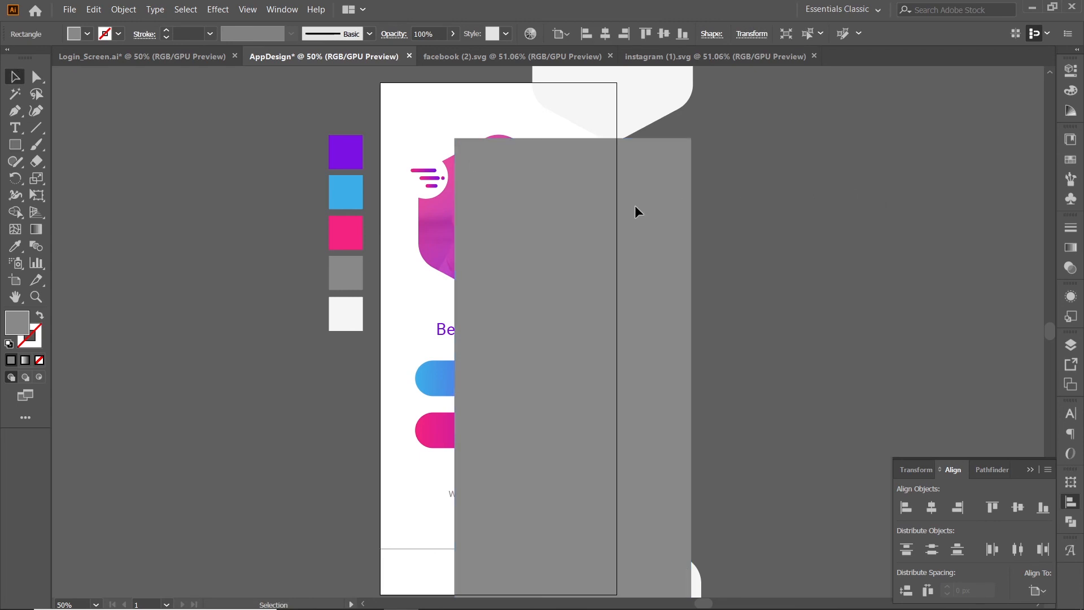
pyautogui.click(907, 508)
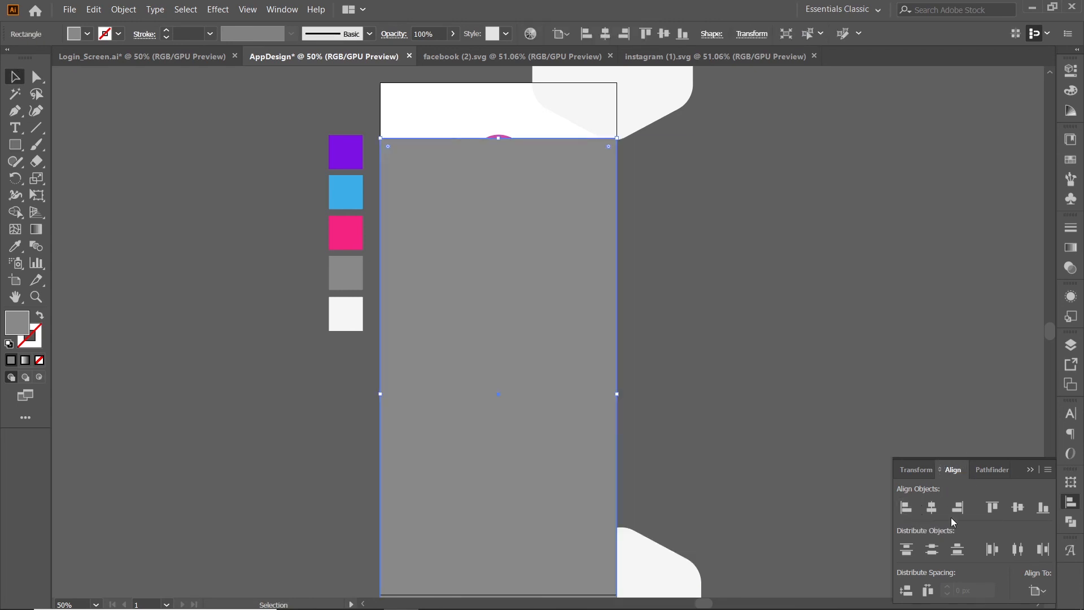
pyautogui.click(1019, 510)
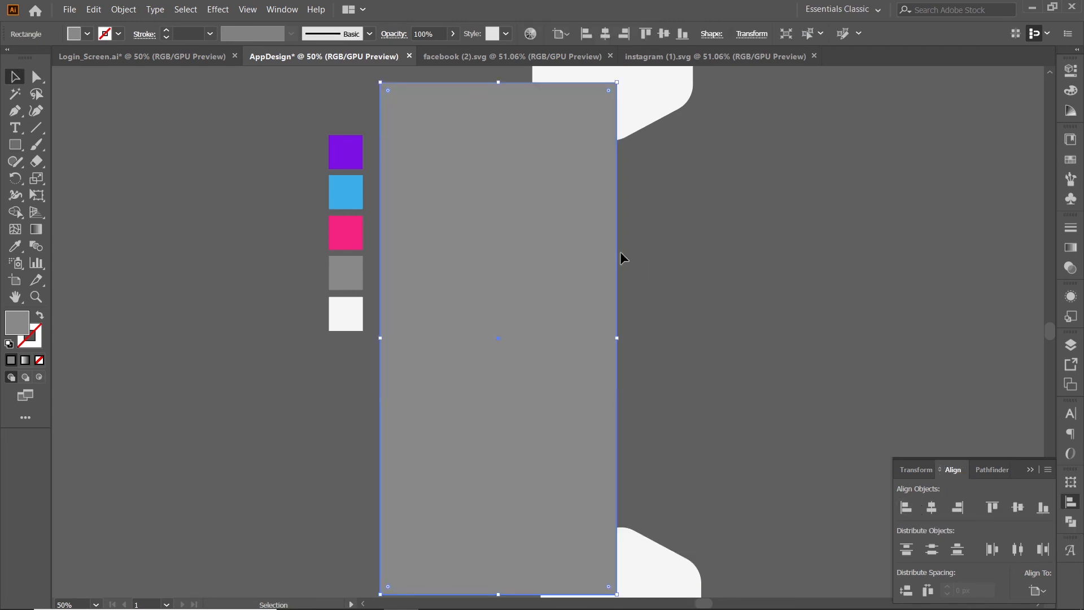
# Make a clipping mask from the artboard-sized grey rectangle and the two light corner hexagons.
pyautogui.scroll(-1, 616, 249)
pyautogui.click(657, 250)
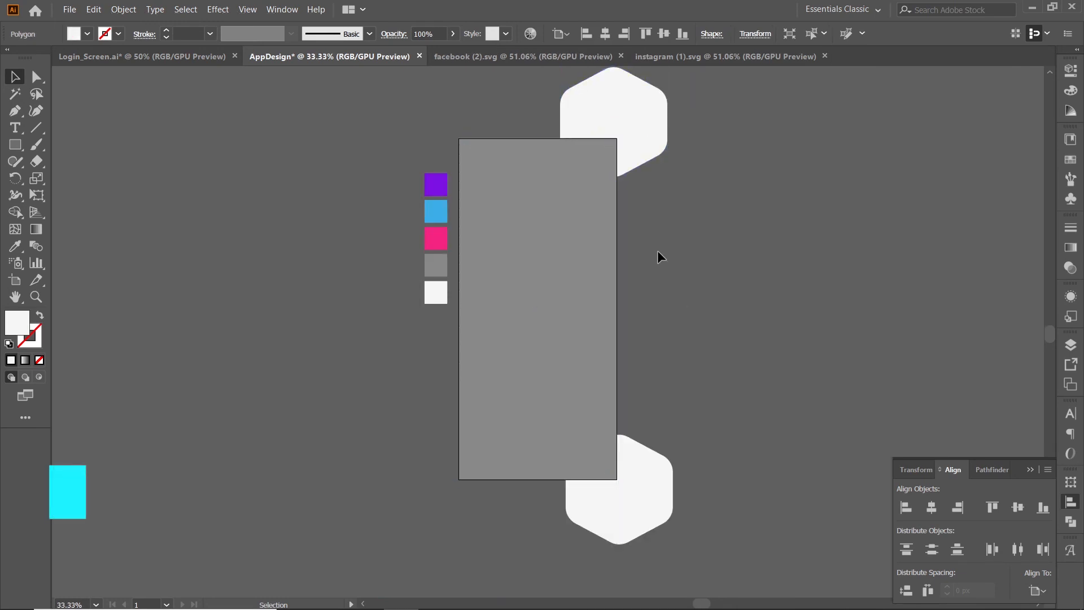
pyautogui.click(636, 129)
pyautogui.keyDown('shift'); pyautogui.click(605, 238); pyautogui.keyUp('shift')
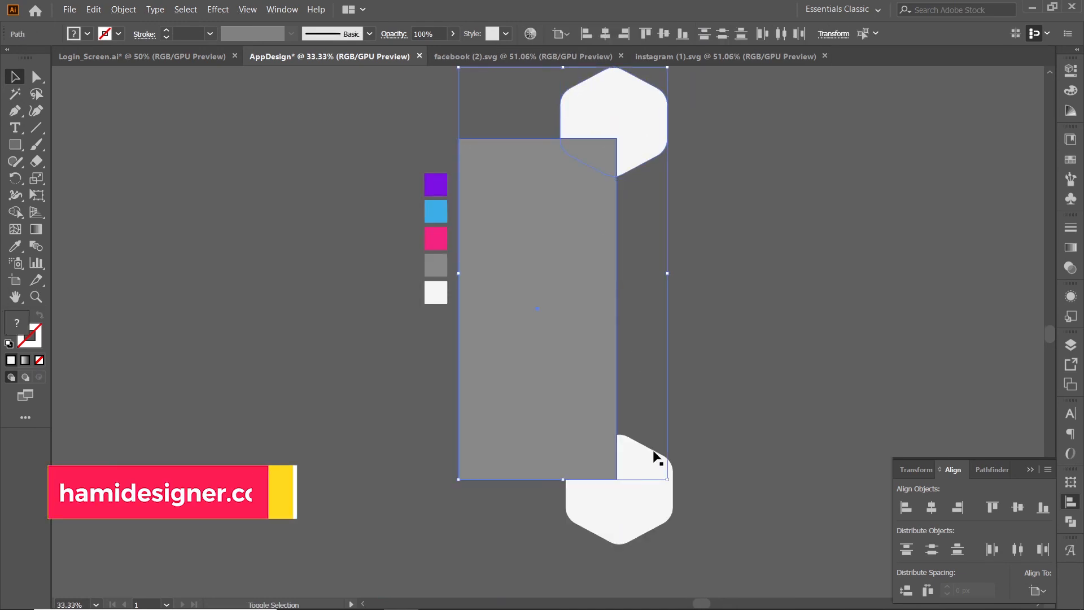
pyautogui.keyDown('shift'); pyautogui.click(656, 508); pyautogui.keyUp('shift')
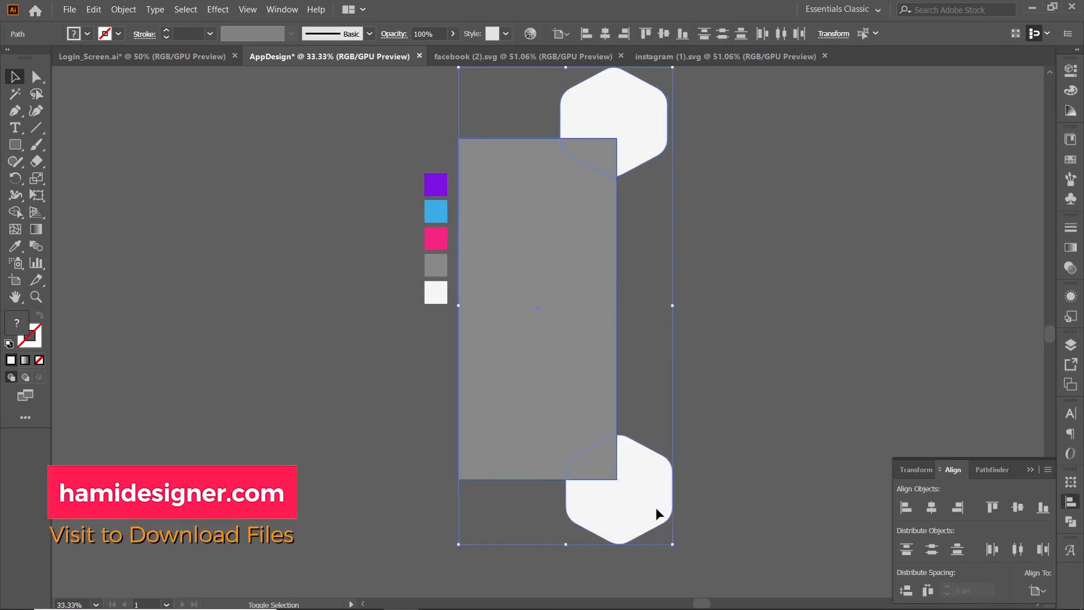
pyautogui.rightClick(595, 391)
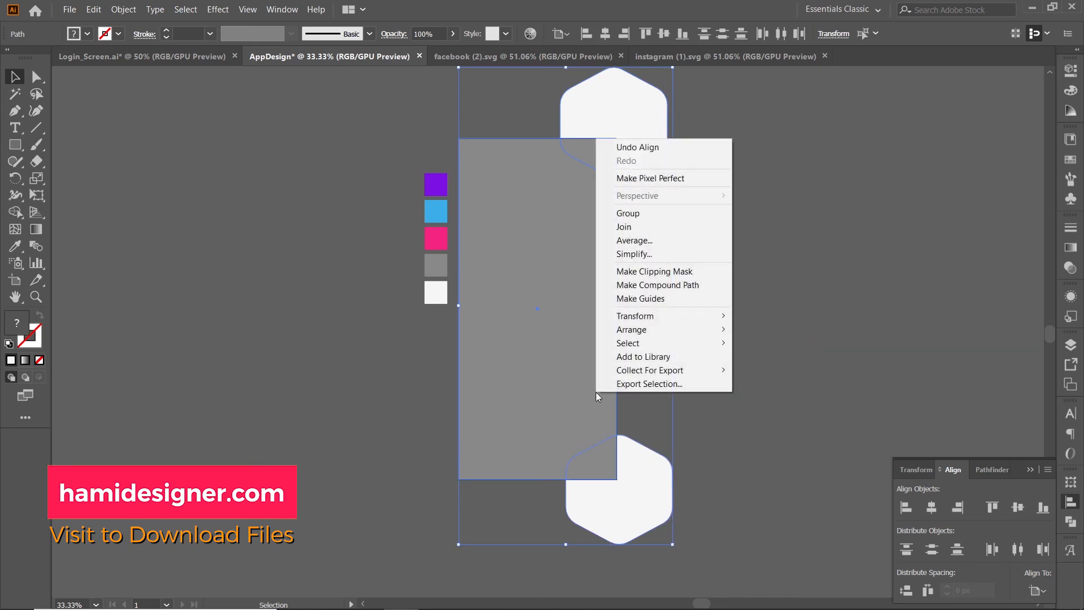
pyautogui.click(648, 272)
pyautogui.click(647, 273)
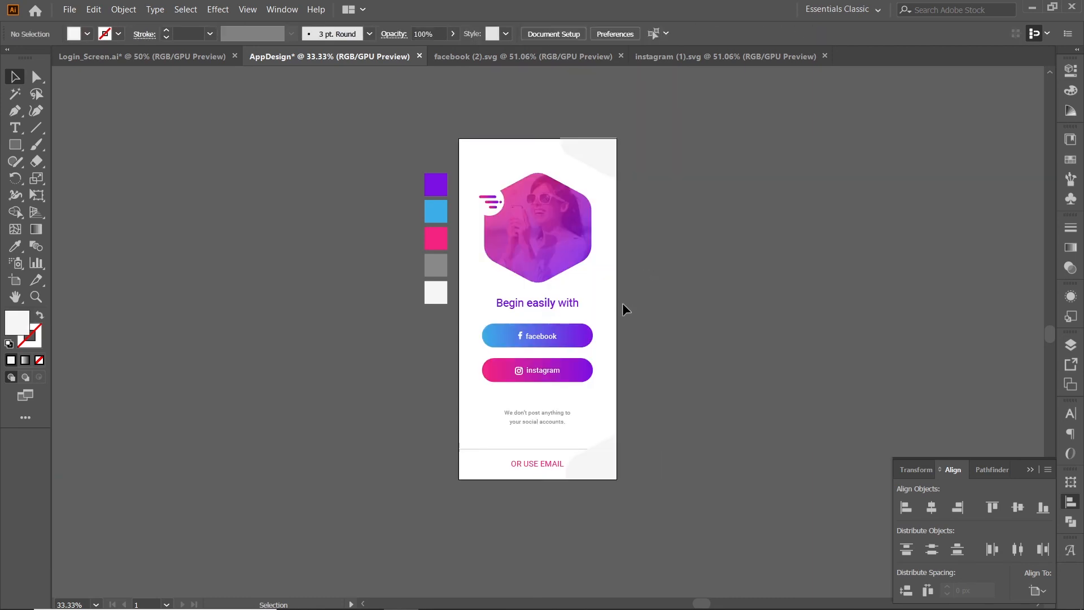
# Send the clipped corner hexagon group to the back, behind the footer line and all other artwork.
pyautogui.scroll(1, 628, 310)
pyautogui.scroll(1, 628, 309)
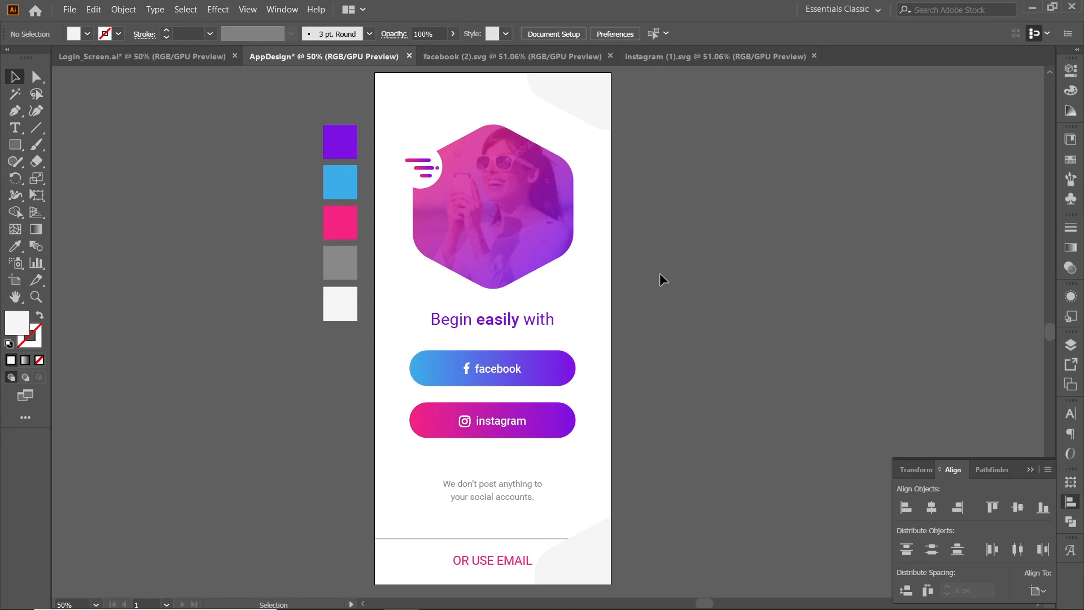
pyautogui.click(603, 553)
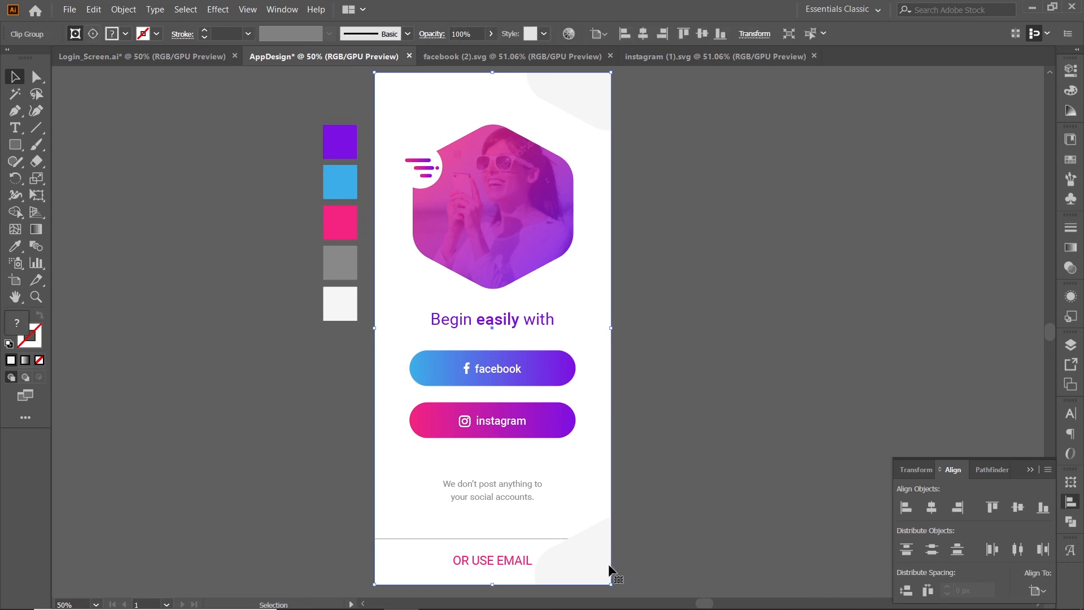
pyautogui.hotkey('ctrl', 'shift', '[')
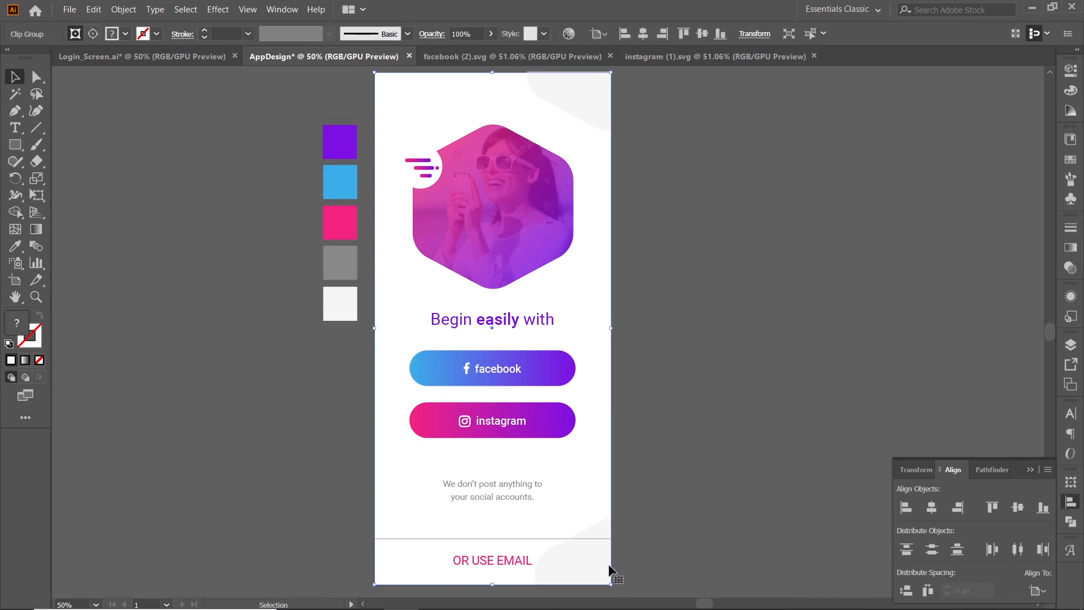